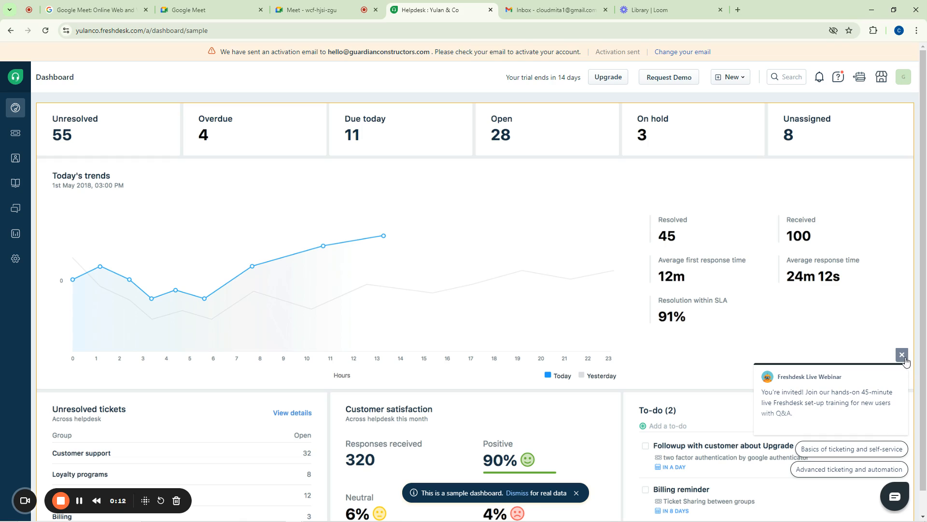
Close the Freshdesk Live Webinar popup to uncover the sample helpdesk dashboard
left_click(902, 354)
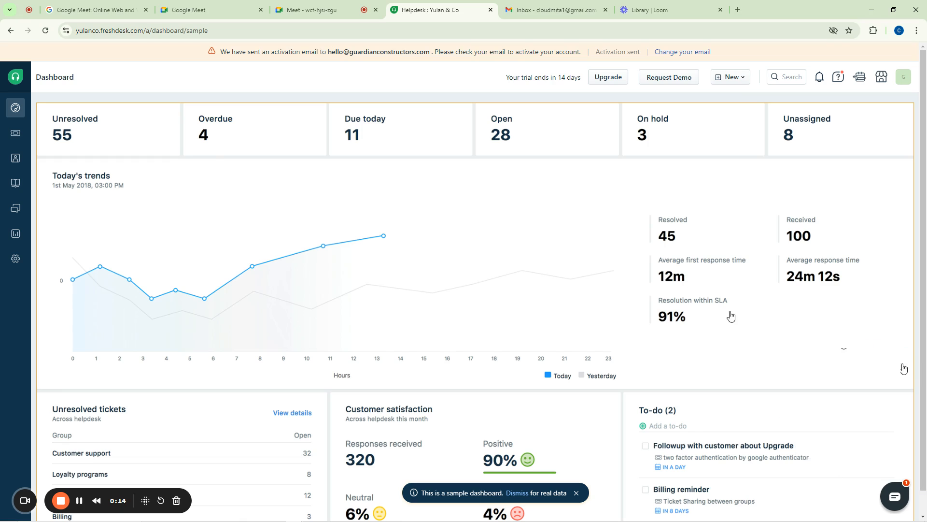
scroll(718, 314, "down", 1)
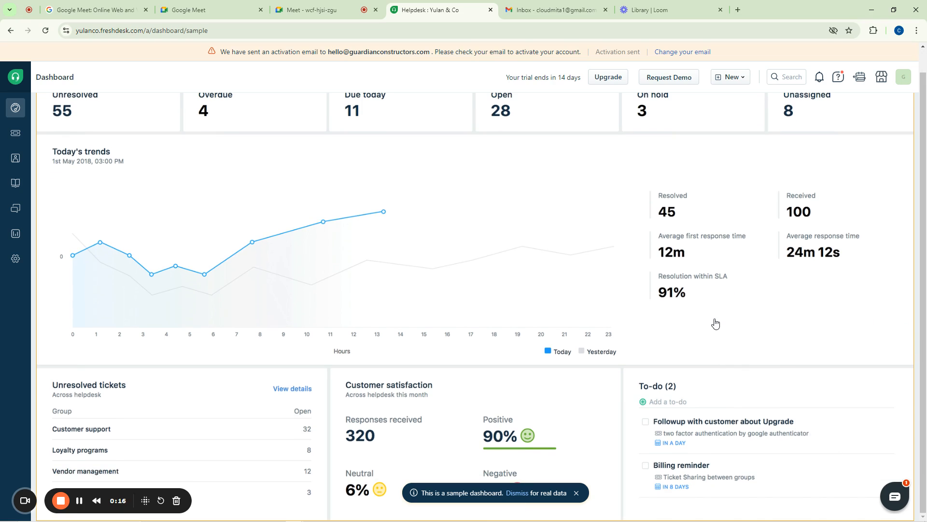
scroll(714, 323, "up", 1)
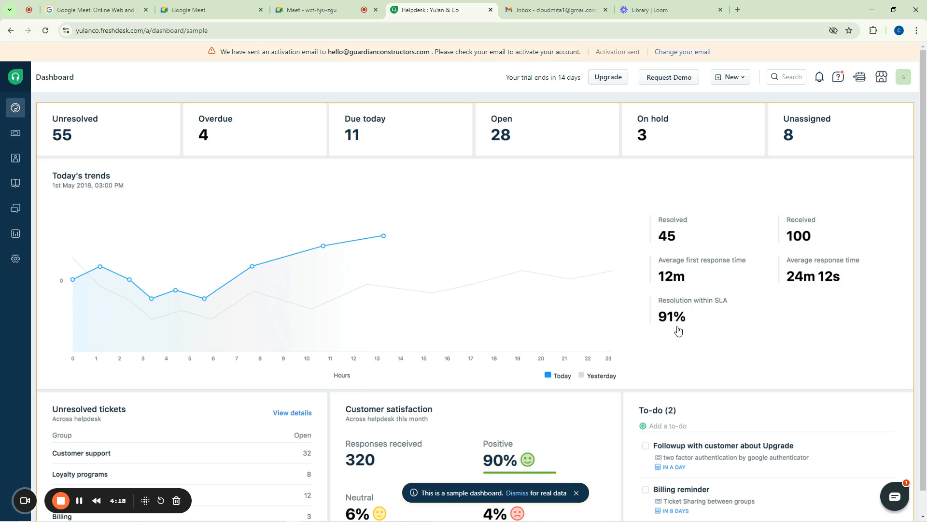
Dismiss the sample data, reload My Dashboard with 2 unresolved and 2 open tickets, then view All tickets
scroll(585, 337, "down", 1)
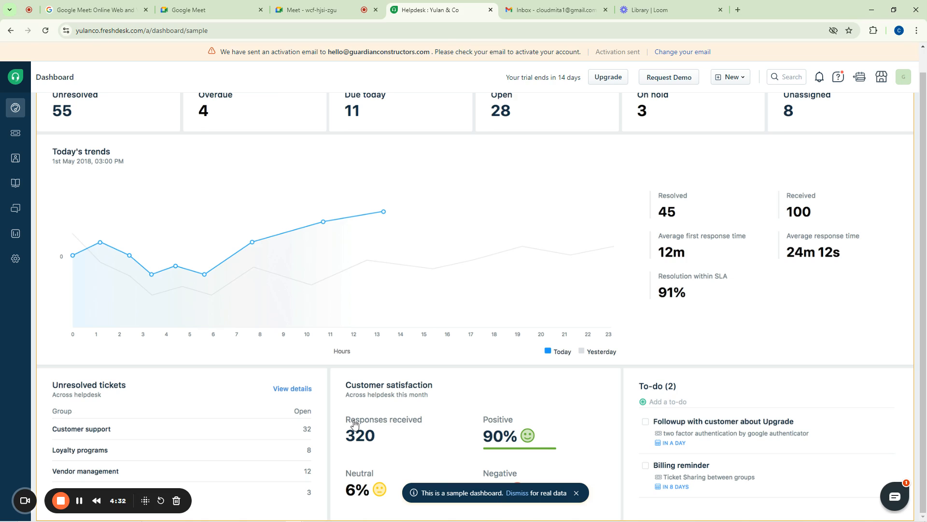
left_click(575, 493)
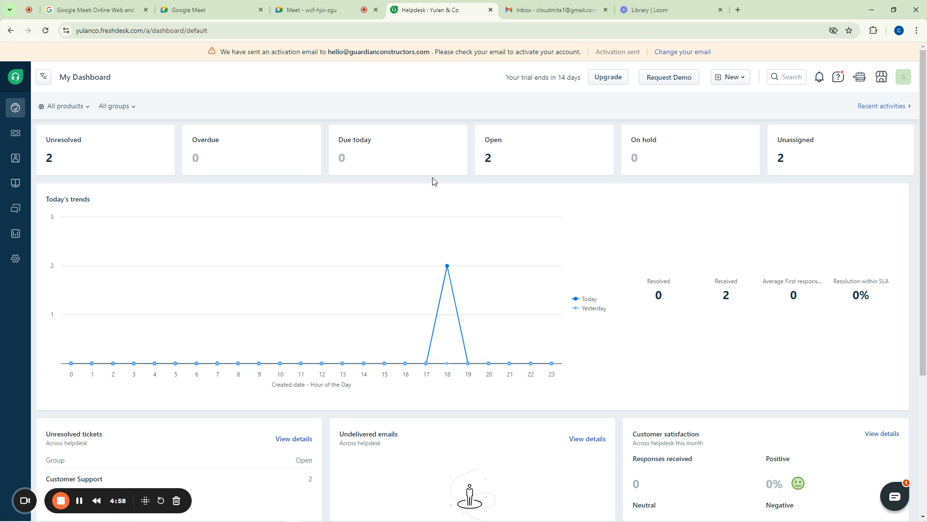
scroll(343, 207, "down", 5)
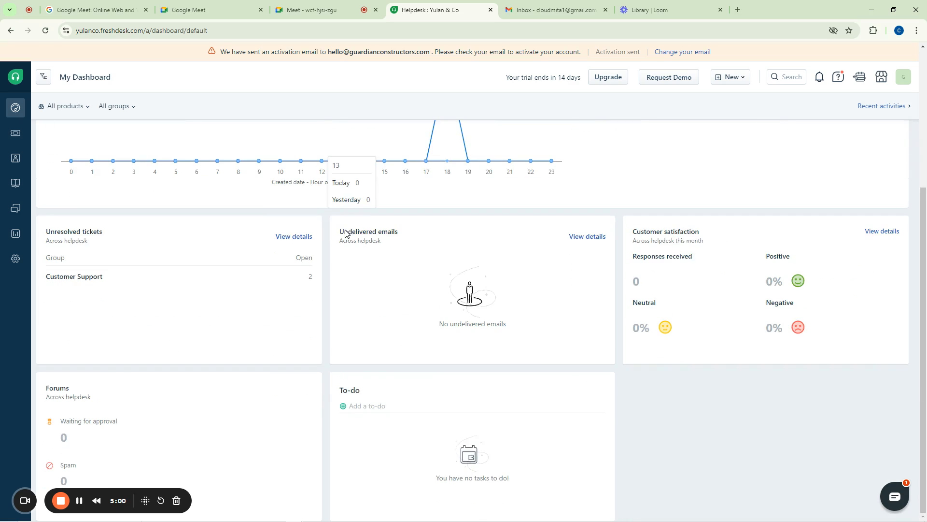
scroll(322, 218, "up", 5)
left_click(16, 109)
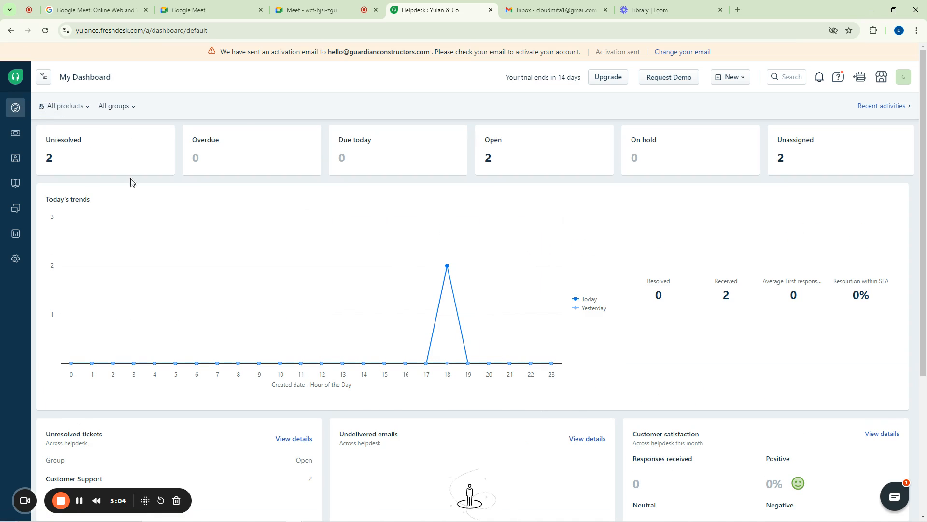
left_click(14, 135)
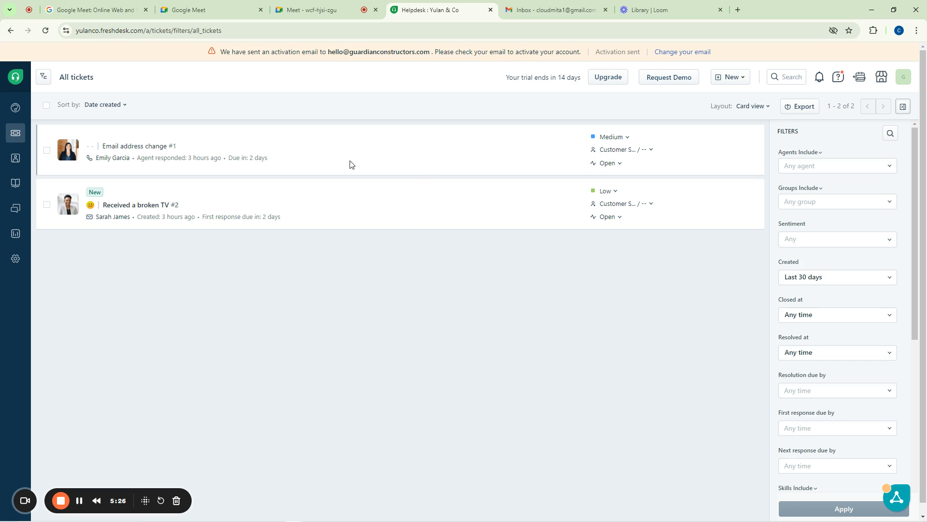
Open ticket #1, 'Email address change', from the All tickets list
left_click(131, 149)
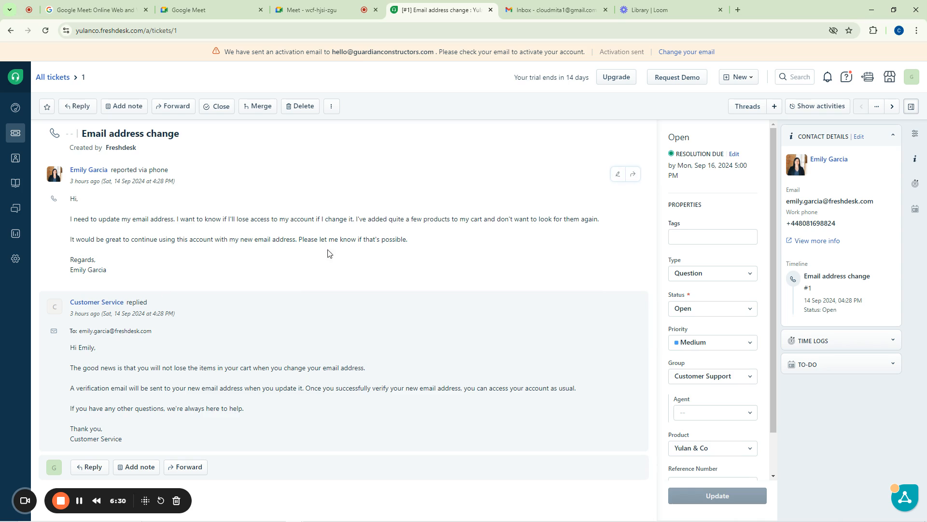
left_click_drag(776, 199, 775, 238)
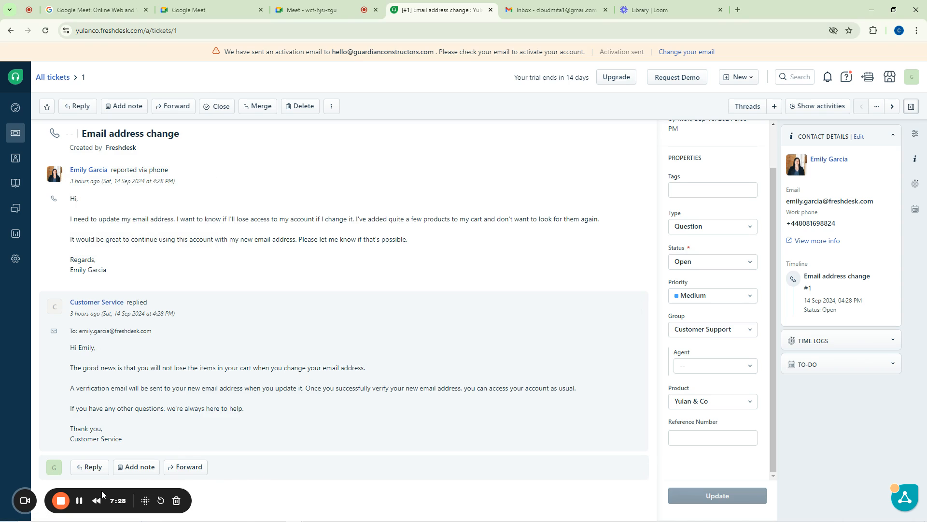
left_click_drag(102, 491, 811, 497)
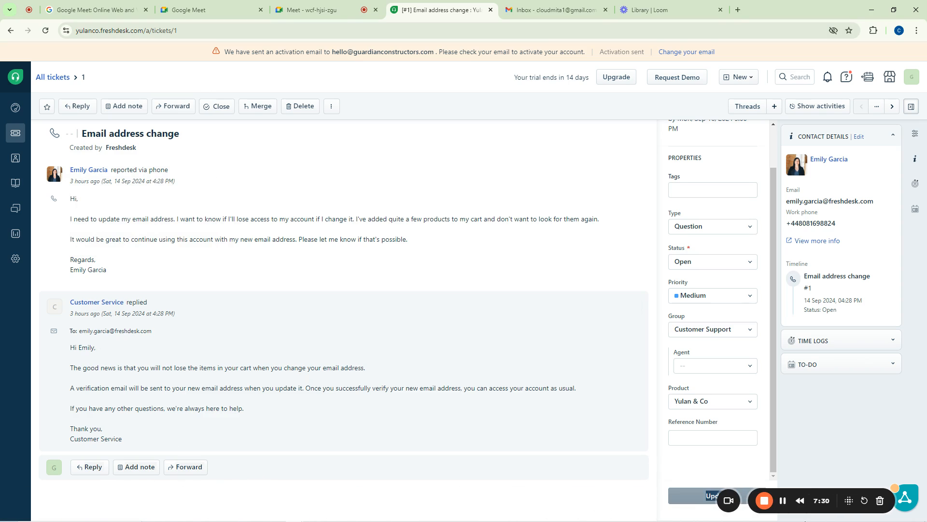
left_click(152, 372)
Select the contact's email address in Contact Details and open the New menu
left_click_drag(839, 497, 137, 499)
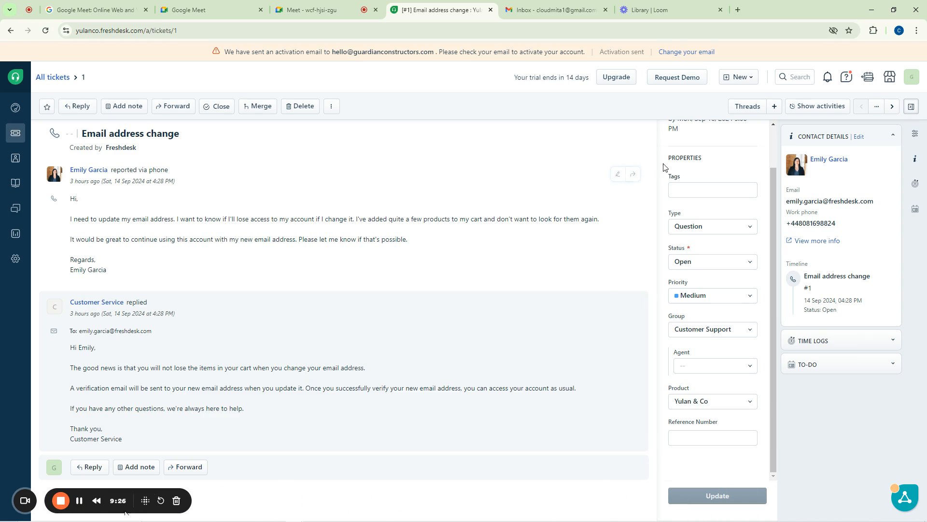
scroll(676, 200, "up", 2)
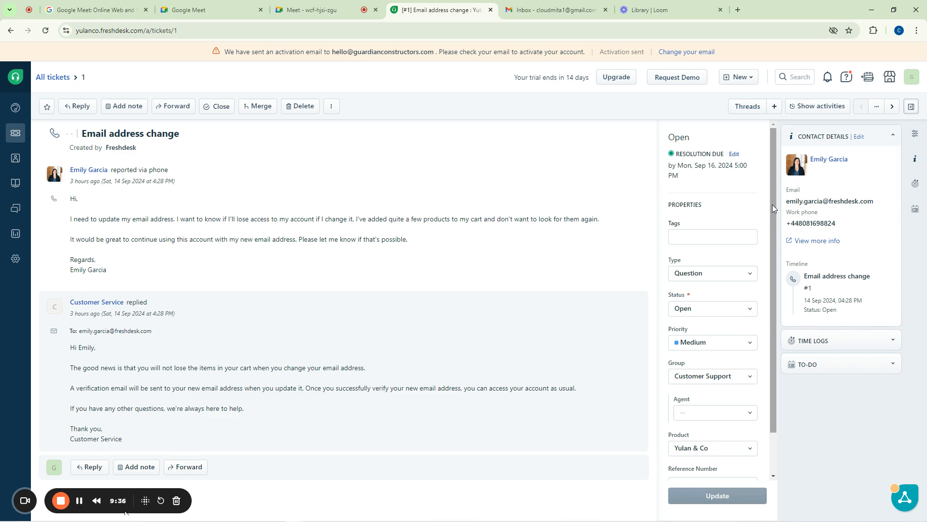
scroll(772, 205, "down", 1)
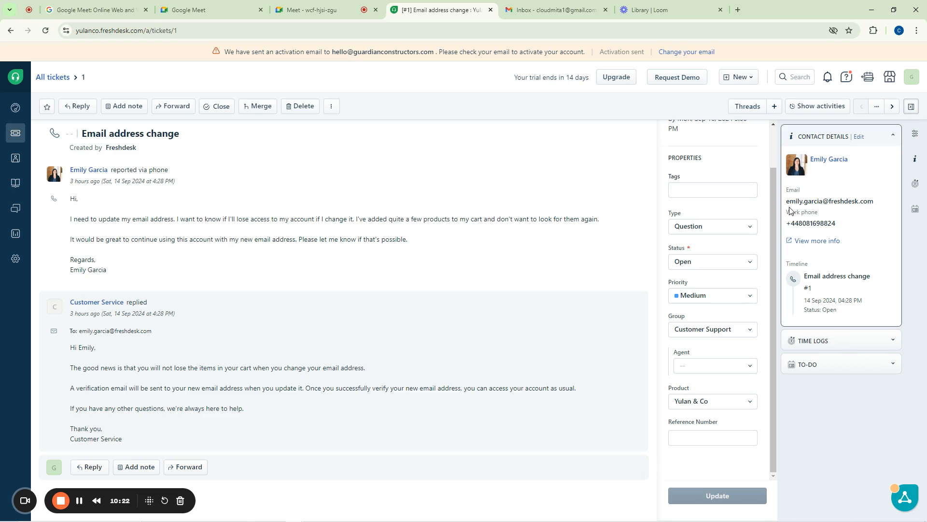
left_click_drag(789, 203, 786, 224)
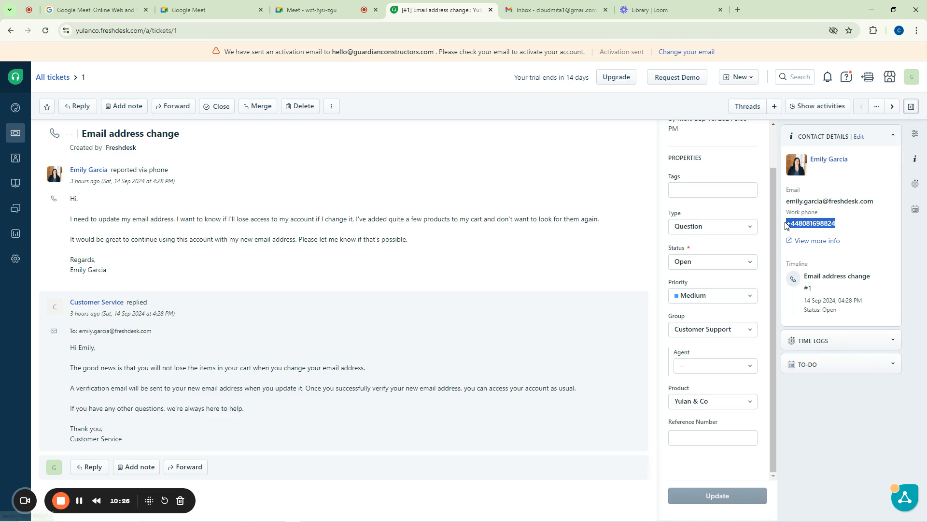
left_click_drag(876, 202, 778, 204)
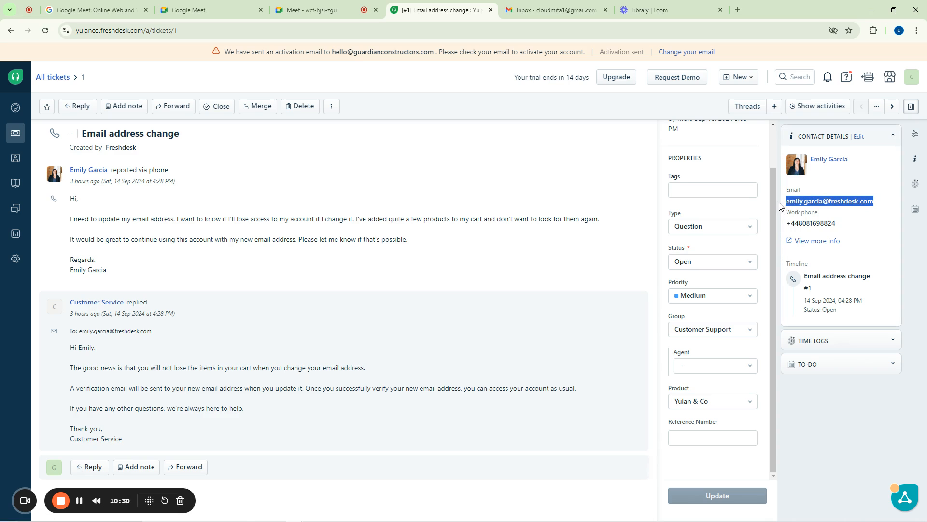
left_click(735, 83)
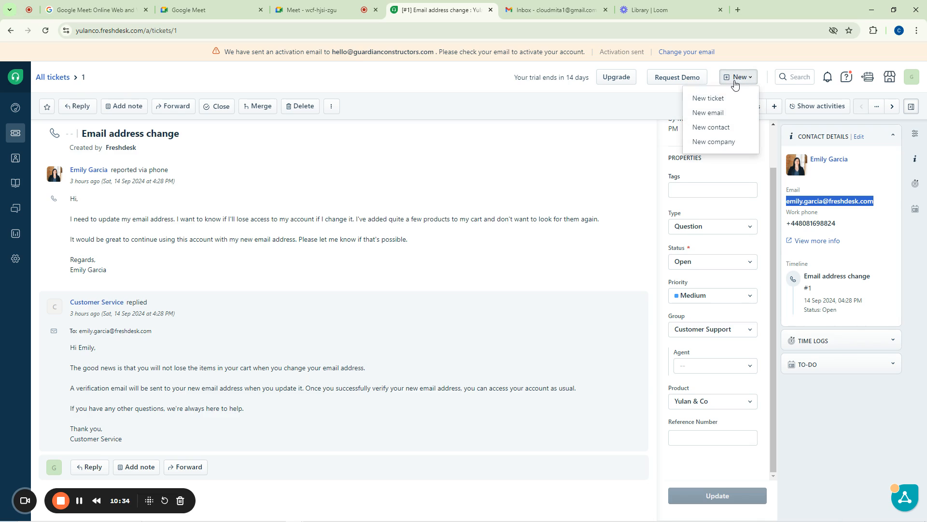
Start a new ticket form and try the contact search field
left_click(708, 99)
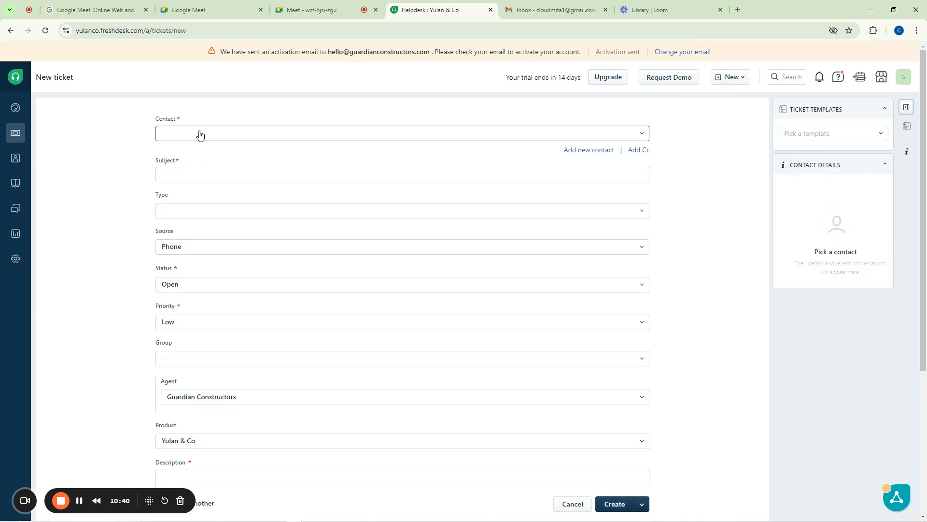
scroll(271, 213, "down", 4)
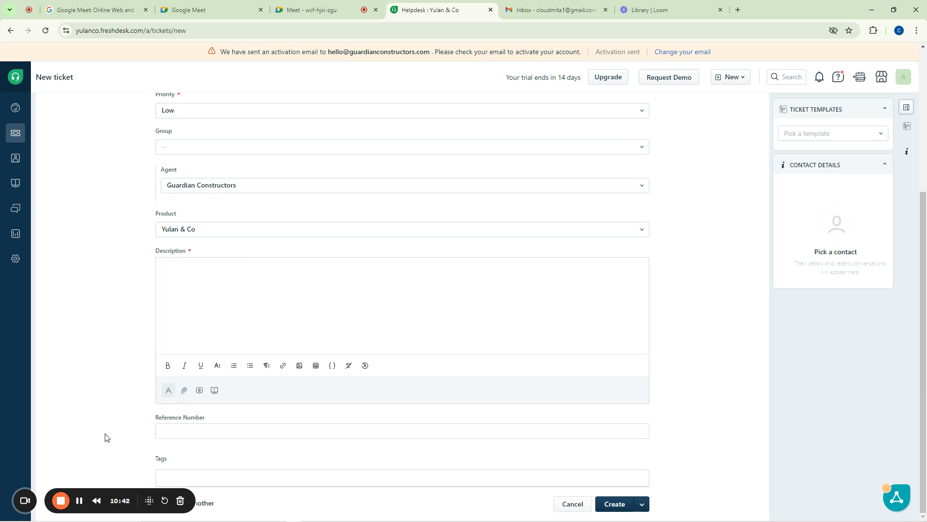
left_click_drag(136, 492, 822, 507)
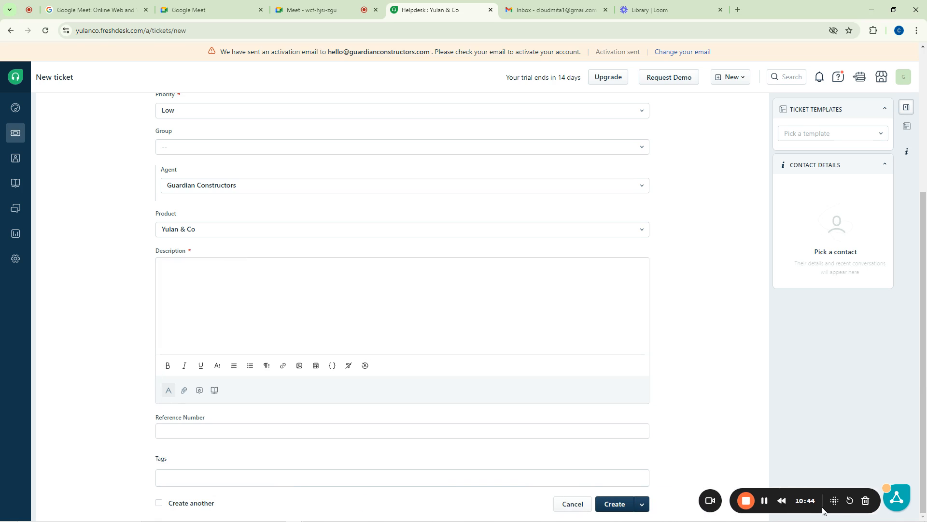
scroll(175, 242, "up", 4)
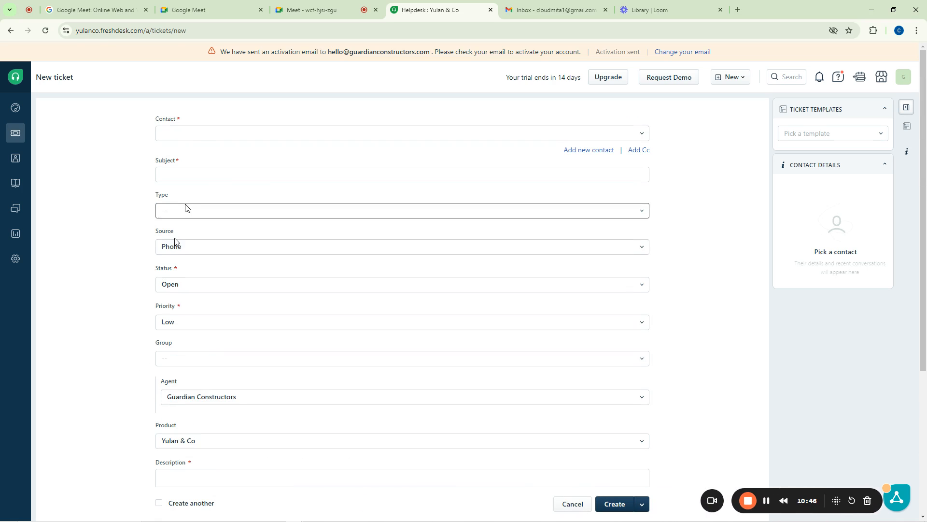
left_click(184, 140)
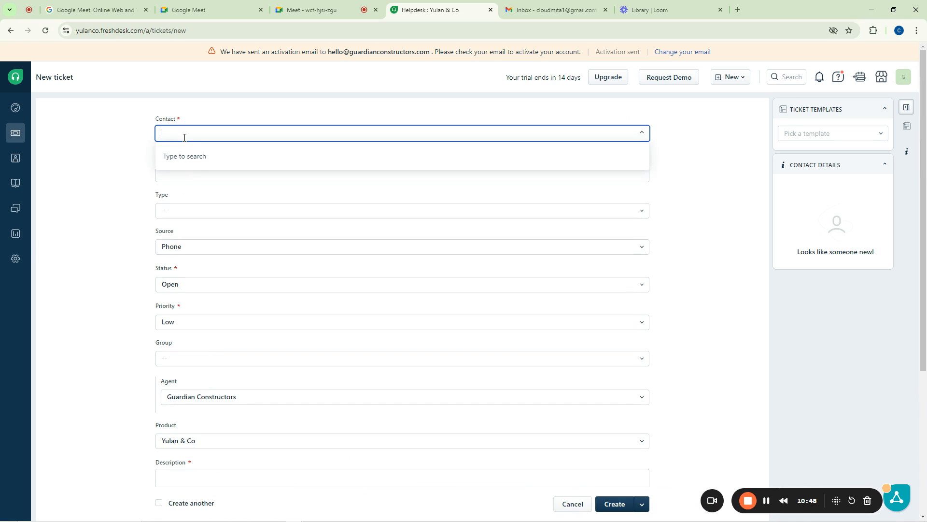
left_click(184, 138)
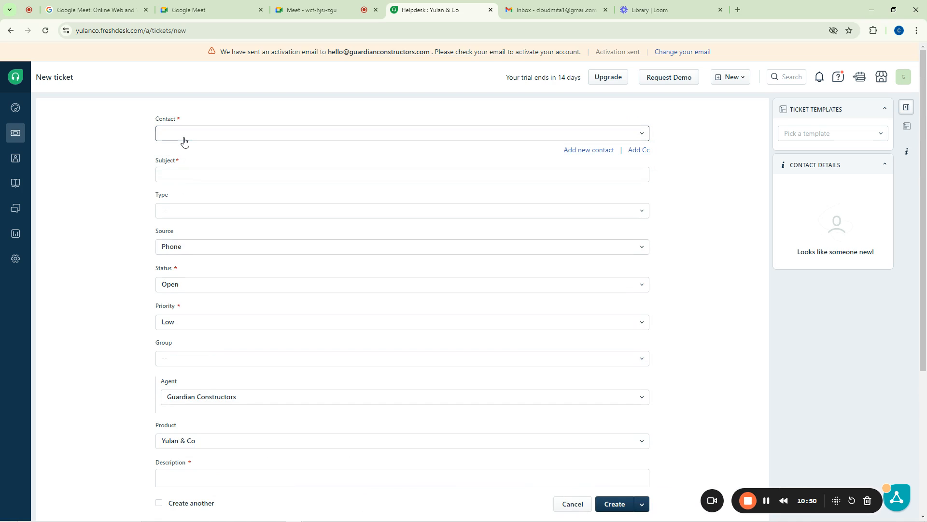
left_click(184, 138)
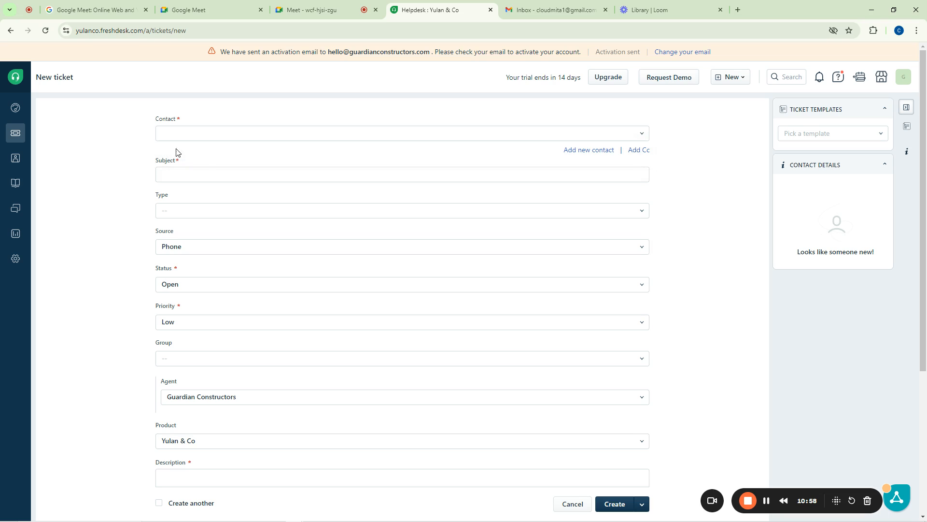
Look over the Type and Source choices without selecting any, then go to Gmail
left_click(172, 175)
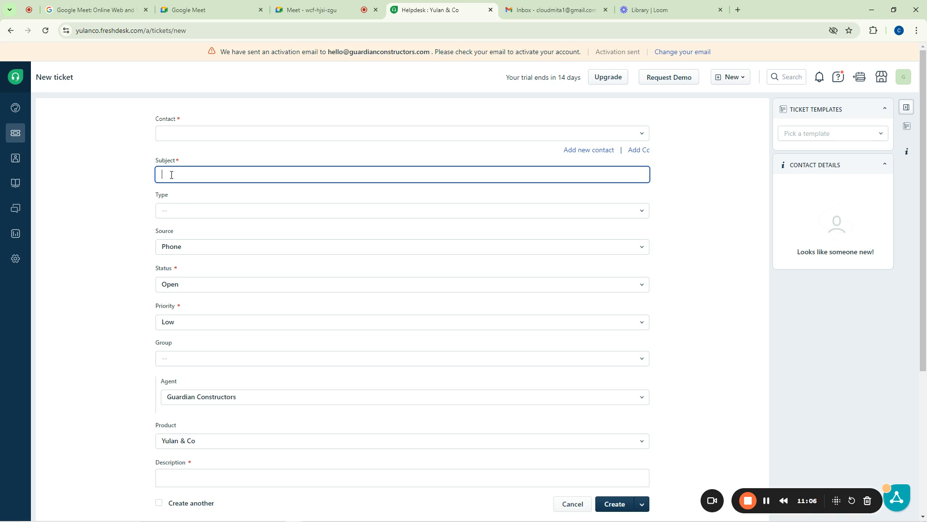
left_click(172, 209)
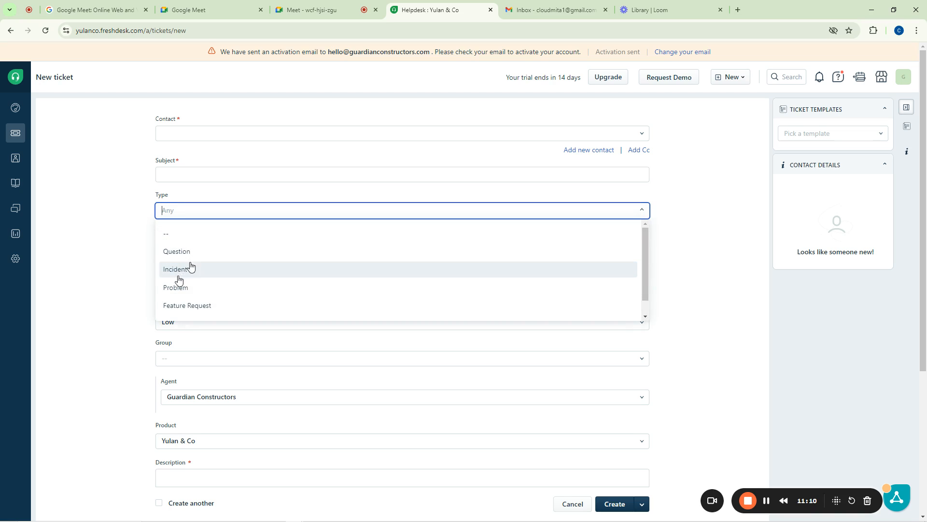
scroll(190, 311, "down", 1)
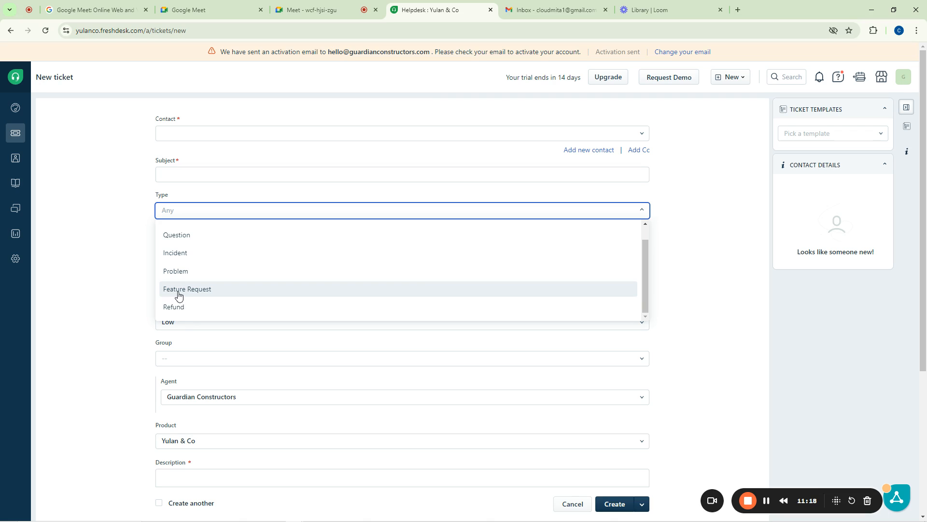
left_click(116, 271)
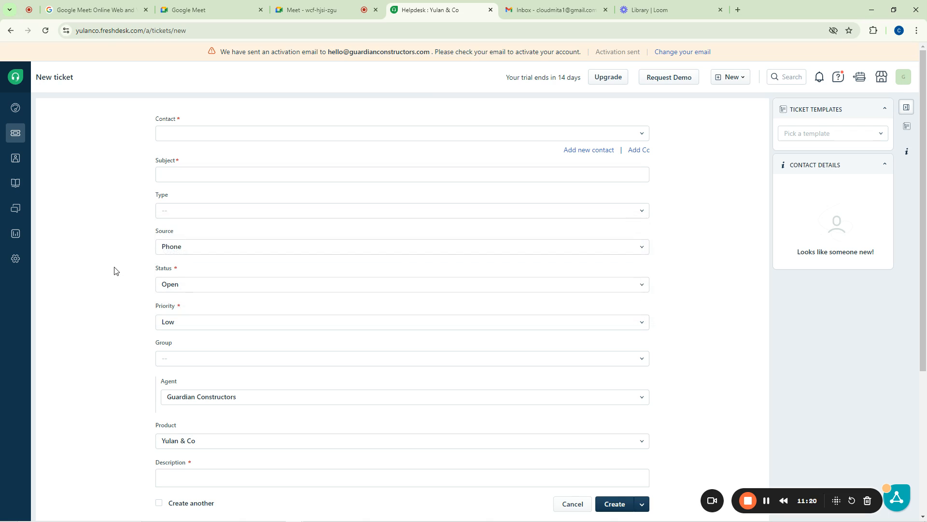
left_click(172, 247)
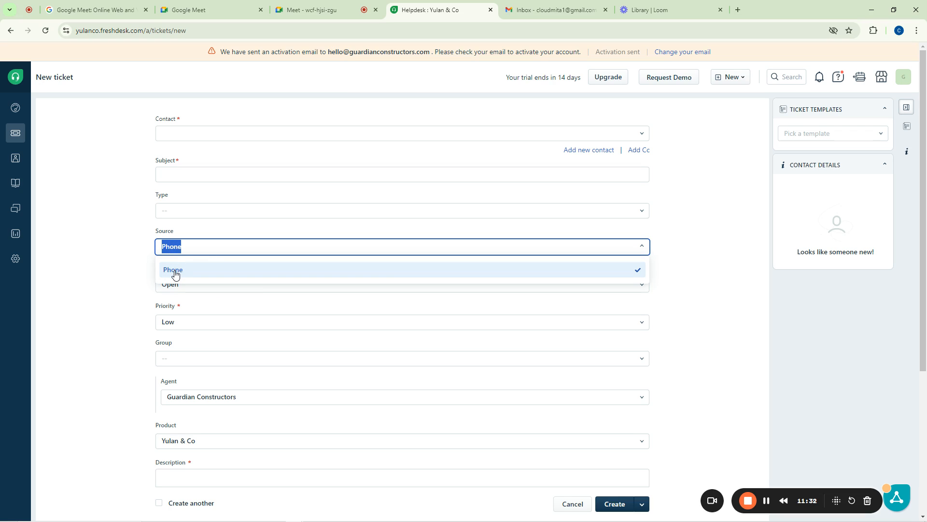
left_click(547, 5)
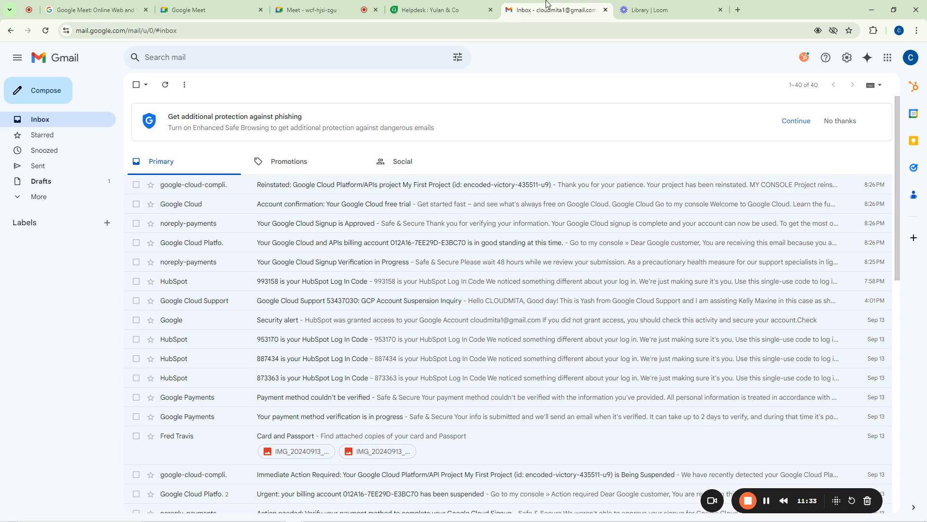
Redirect the Gmail tab to mtn.ng and open a new blank tab
left_click(642, 7)
left_click(550, 9)
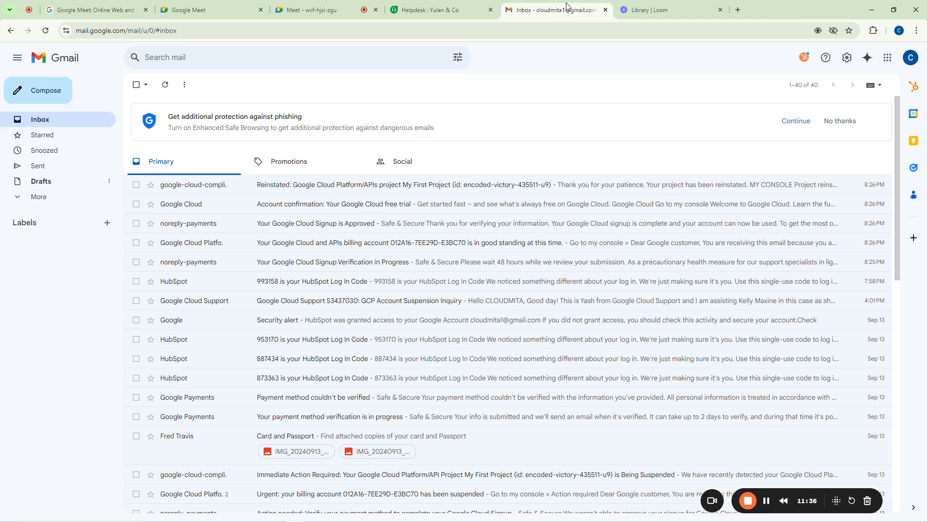
left_click(548, 27)
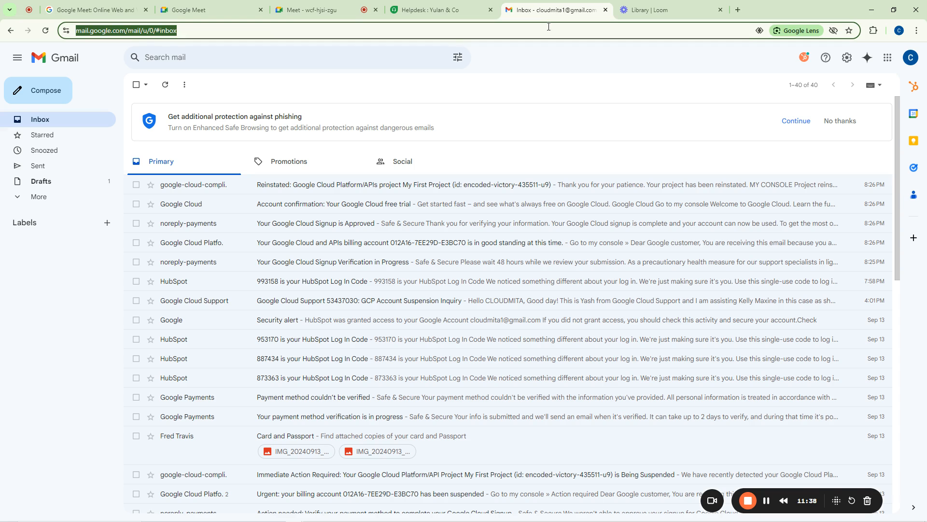
type("mtn")
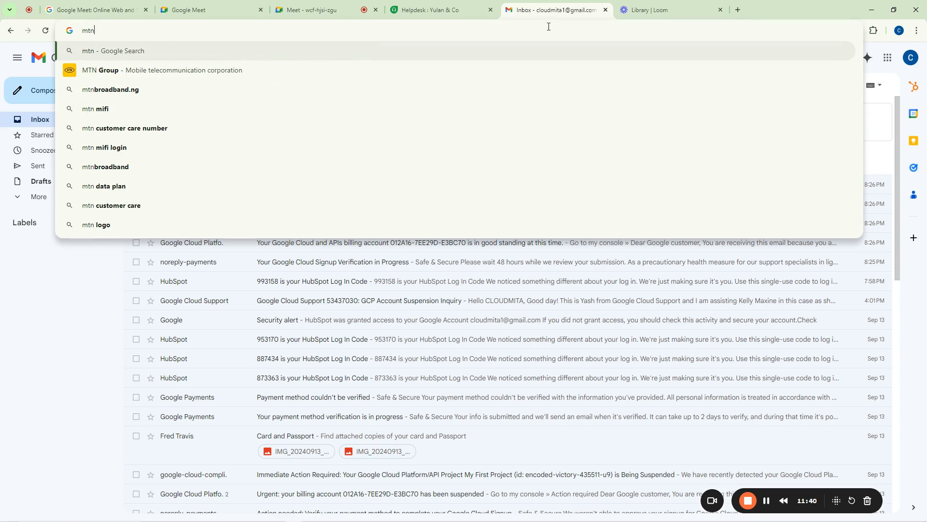
type(".ng")
key("Return")
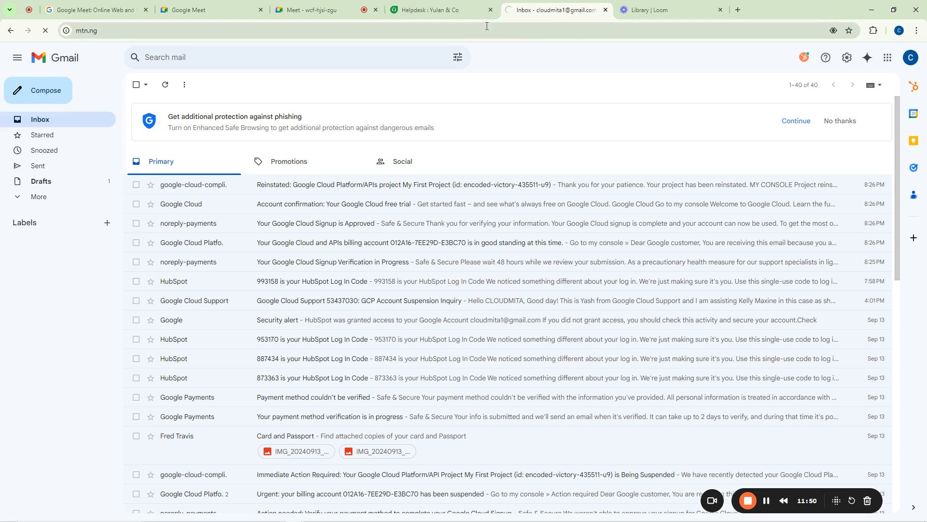
left_click(738, 11)
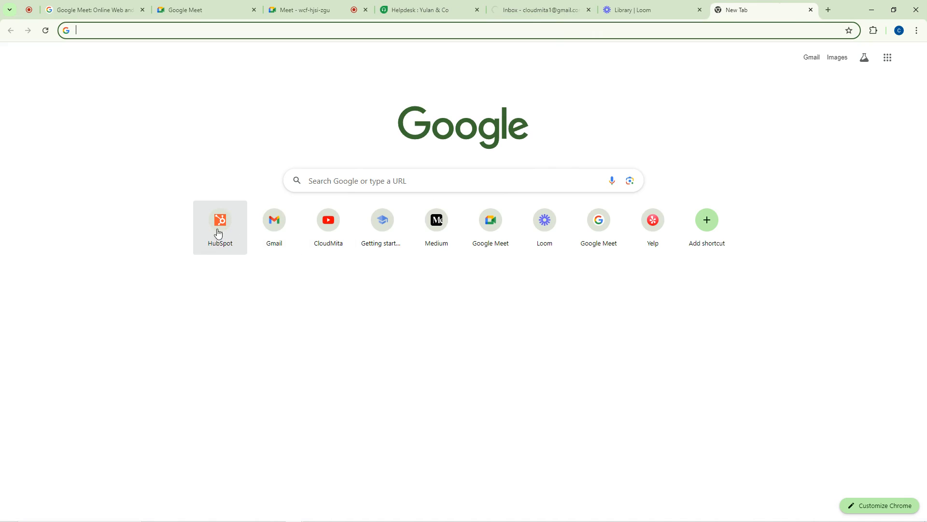
Enter 'jum' in the address bar and load jumia.com.ng
type("hu")
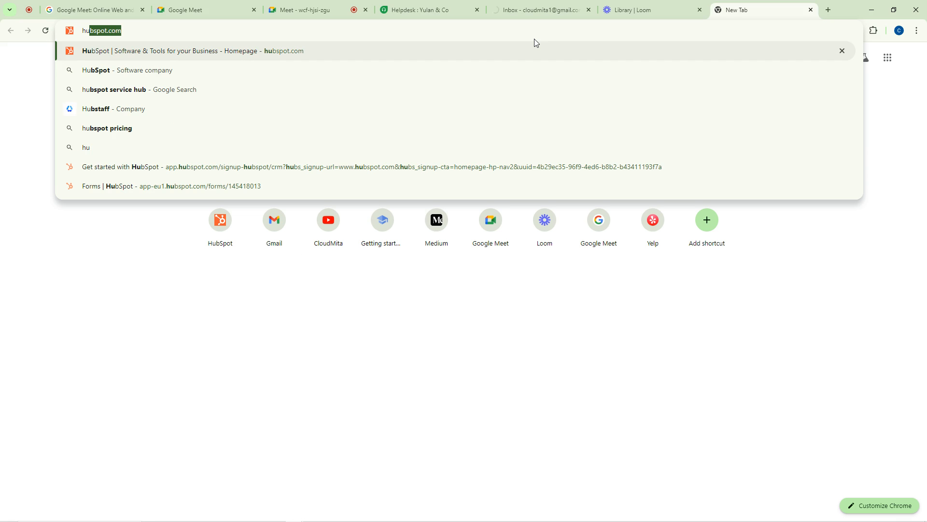
key("BackSpace")
key("BackSpace")
key("BackSpace")
type("jumia.com.ng")
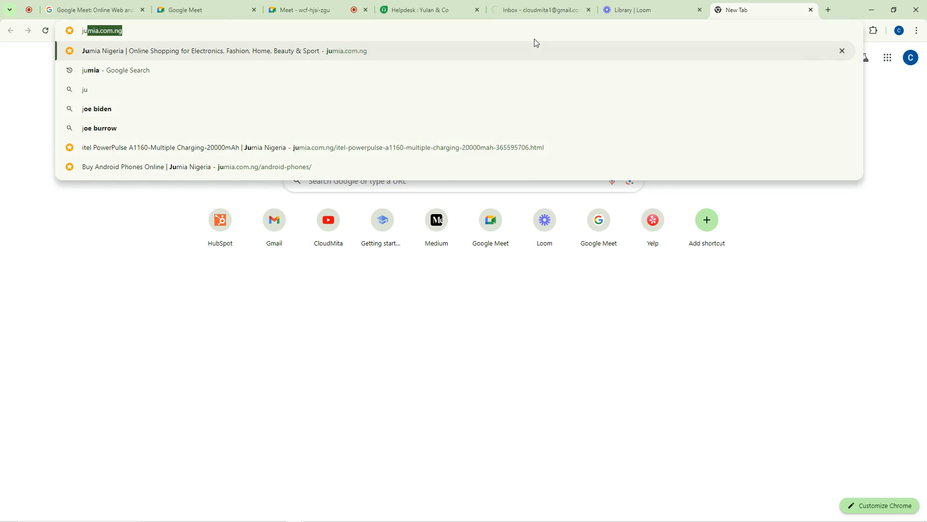
key("Return")
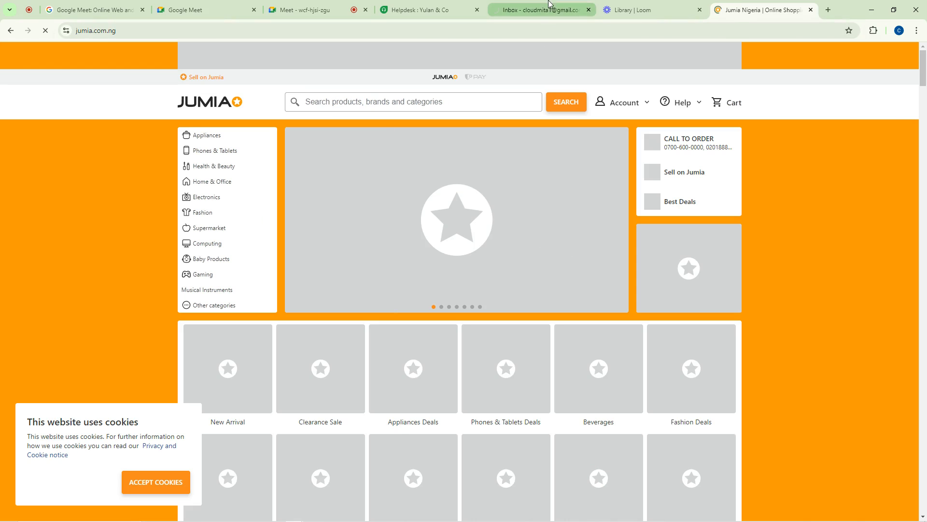
Close the Gmail tab, accept Jumia's cookies, and scroll through the Flash Sale and Official Stores sections
left_click(588, 10)
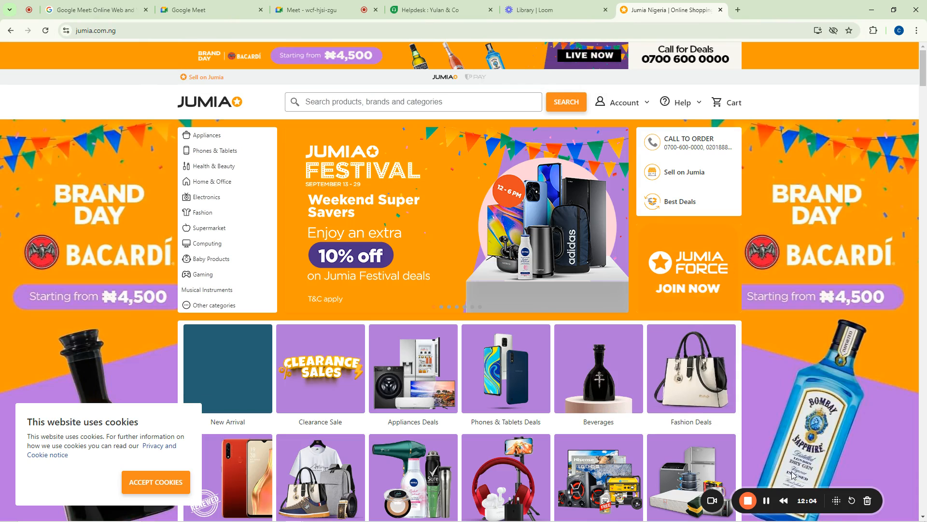
left_click_drag(819, 493, 138, 330)
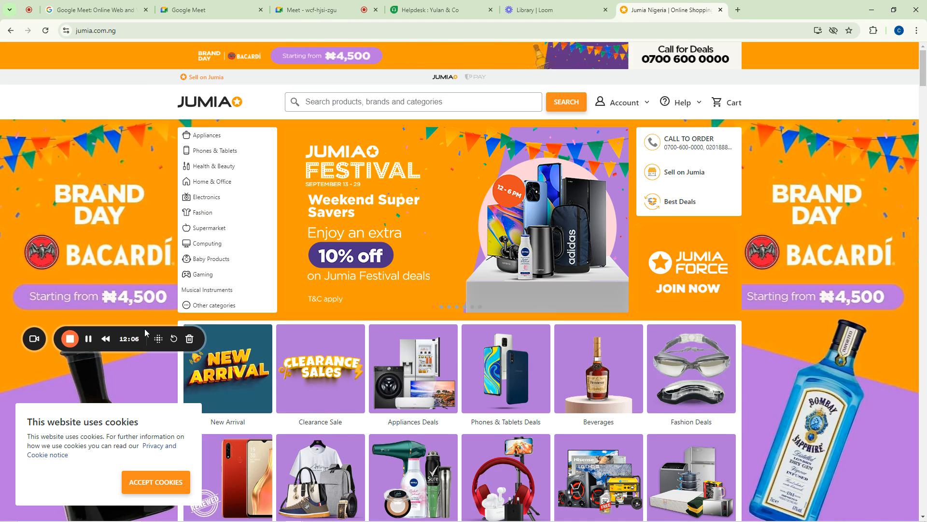
left_click(156, 481)
scroll(821, 386, "down", 10)
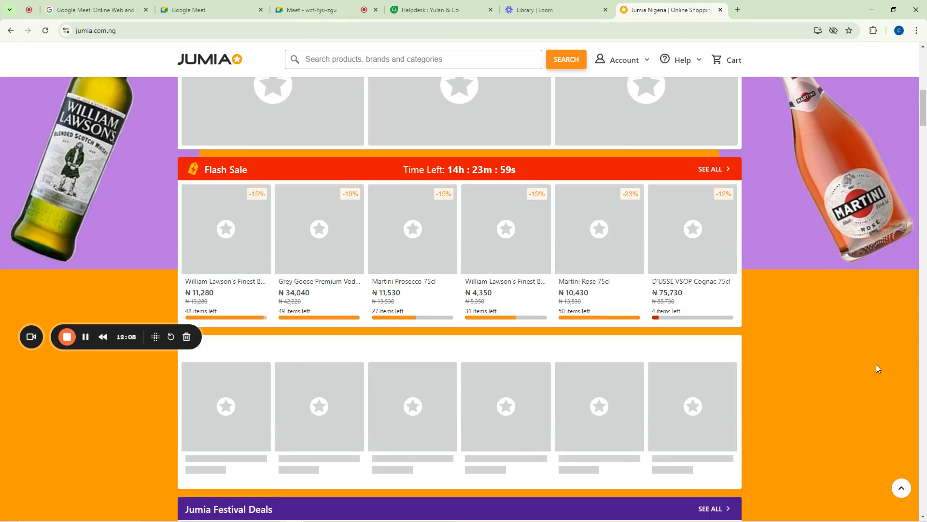
scroll(872, 383, "down", 5)
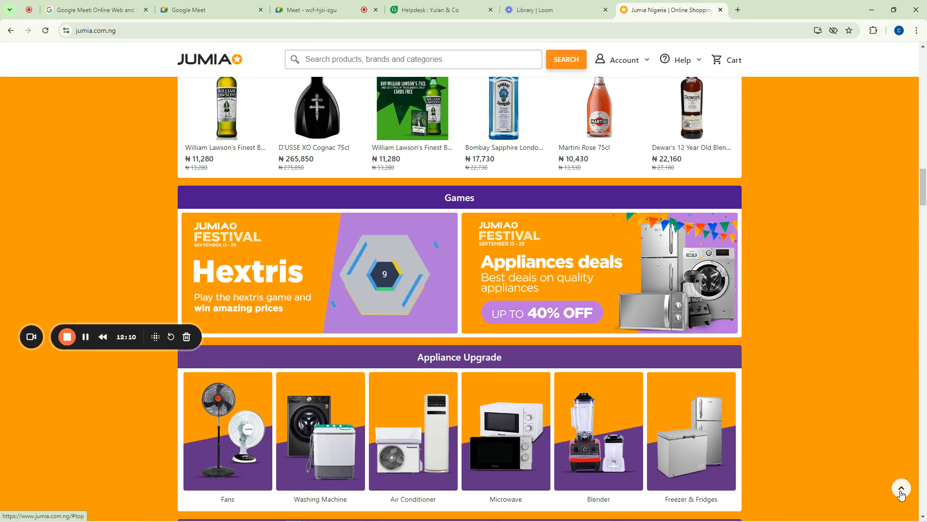
left_click(901, 488)
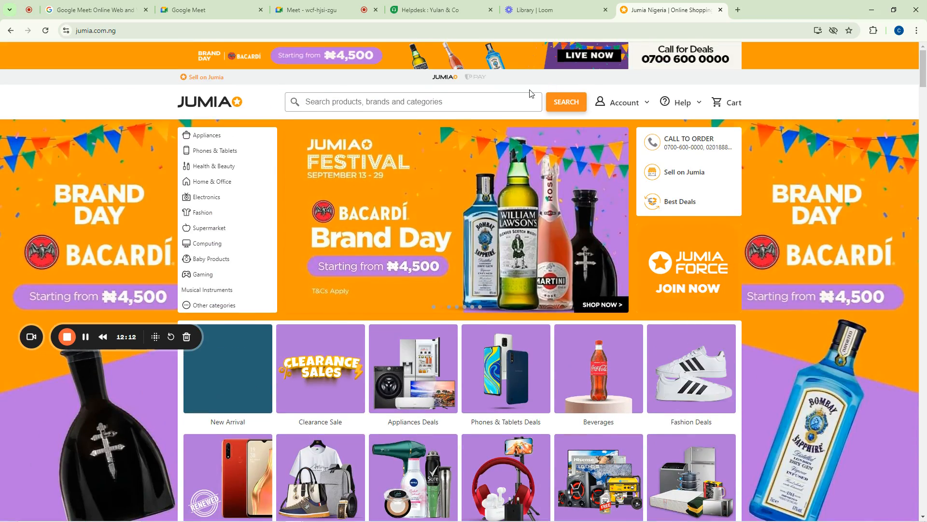
scroll(352, 275, "down", 20)
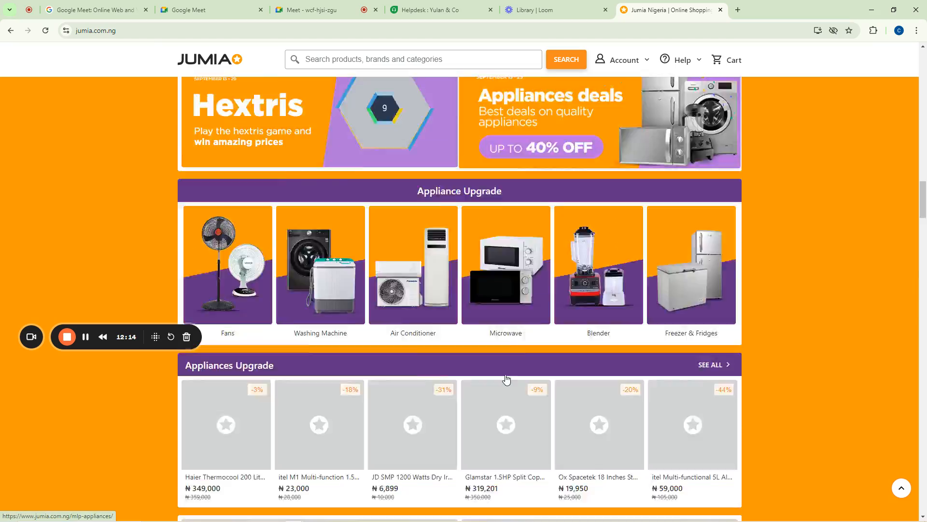
scroll(433, 423, "down", 10)
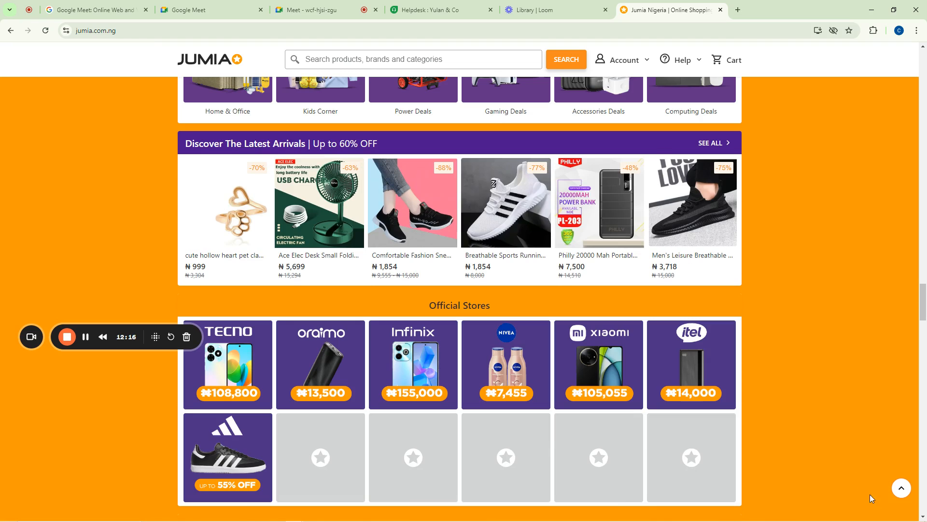
Open a new tab and try loading mtn.ng again
left_click(737, 10)
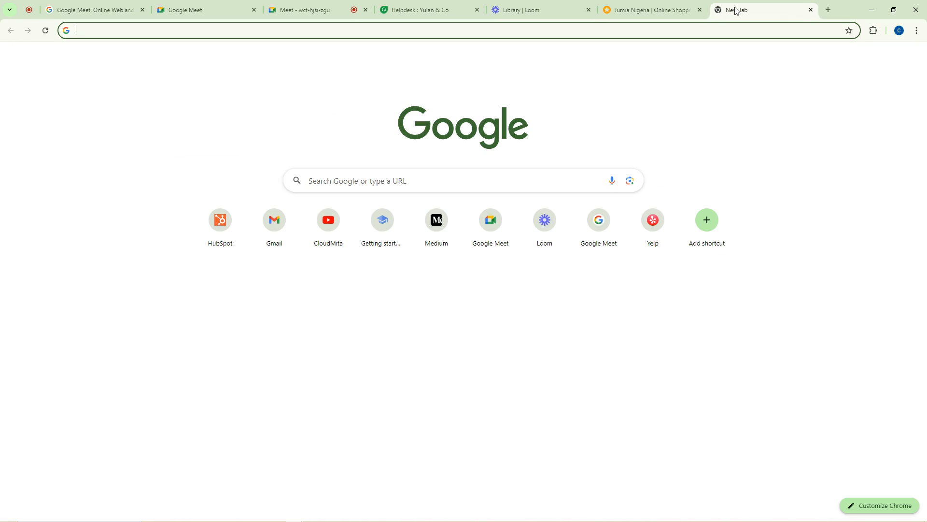
type("mtn")
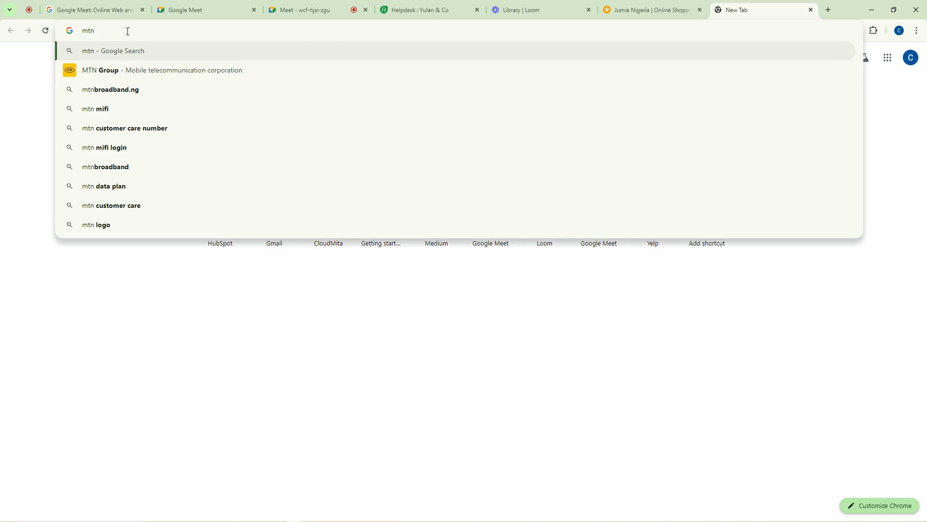
type(".ng")
key("Return")
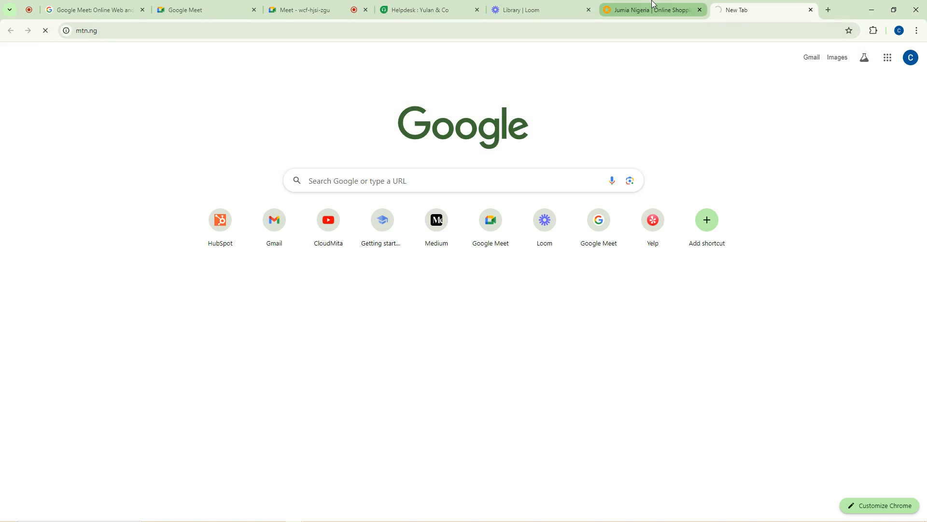
mouse_move(655, 4)
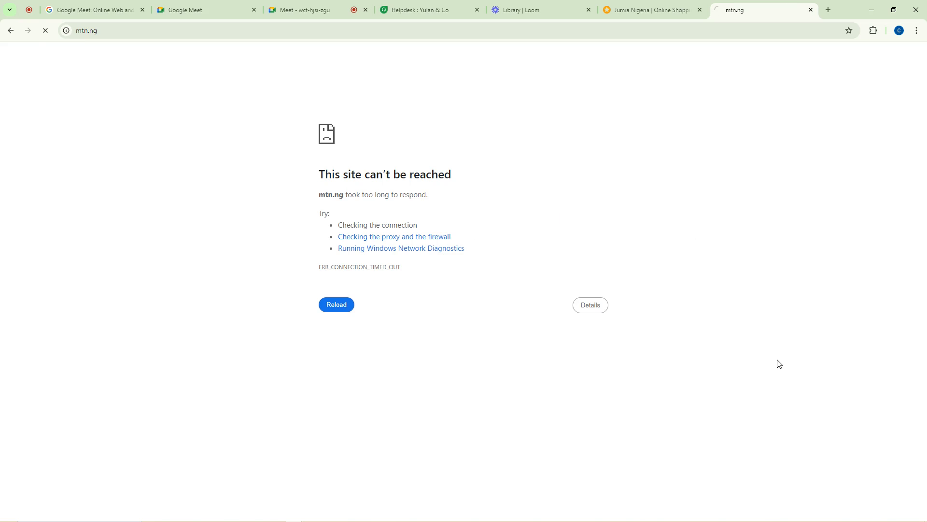
Search Google for 'mtn' after mtn.ng times out
left_click(383, 29)
type("mtn")
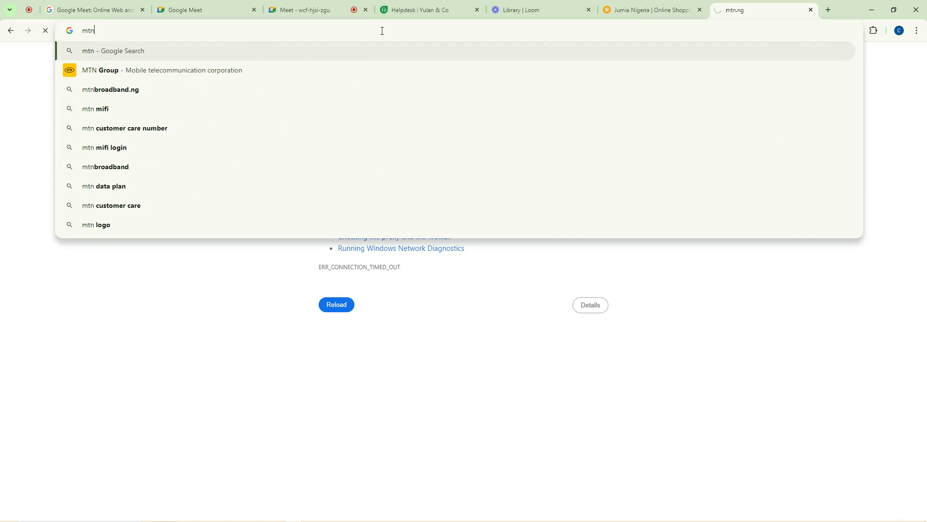
key("Return")
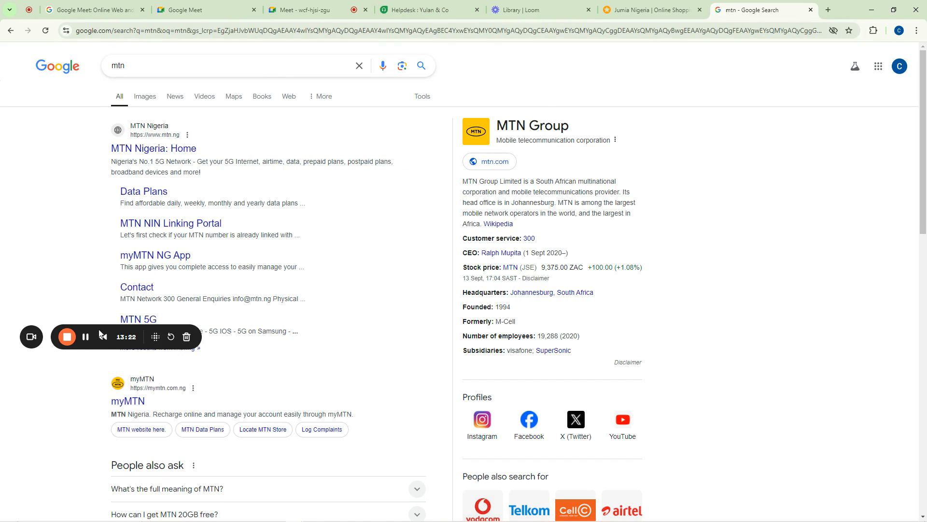
Open the 'MTN Nigeria: Home' result, check the Meet call's chat, and return to mtn.ng
left_click(86, 337)
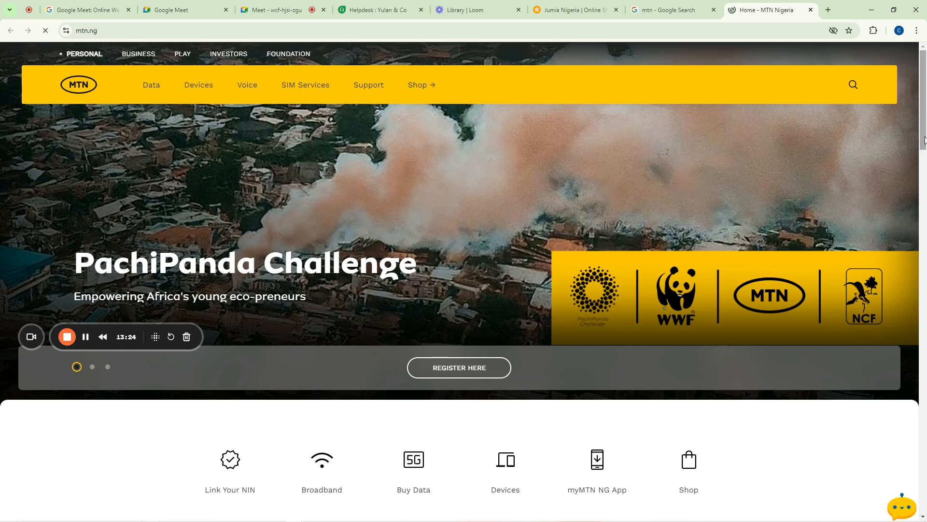
left_click_drag(922, 145, 897, 471)
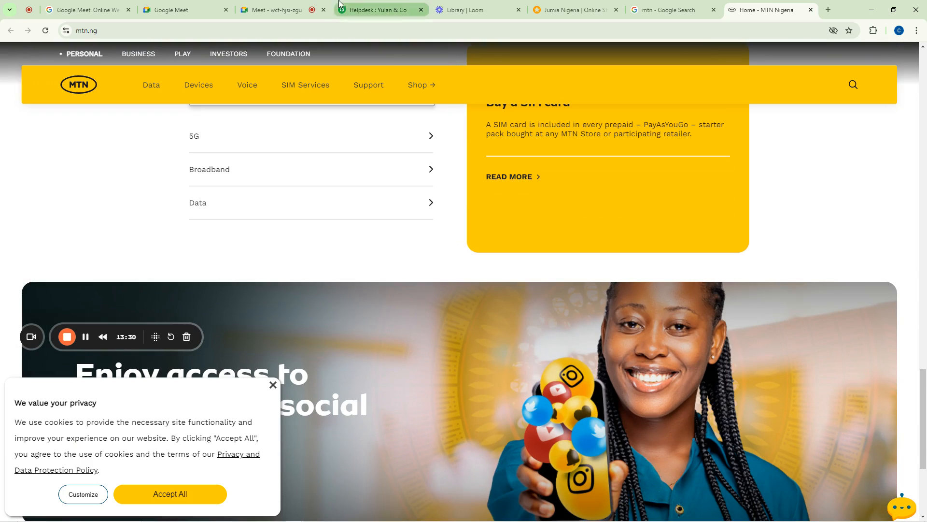
left_click(275, 9)
scroll(849, 366, "down", 5)
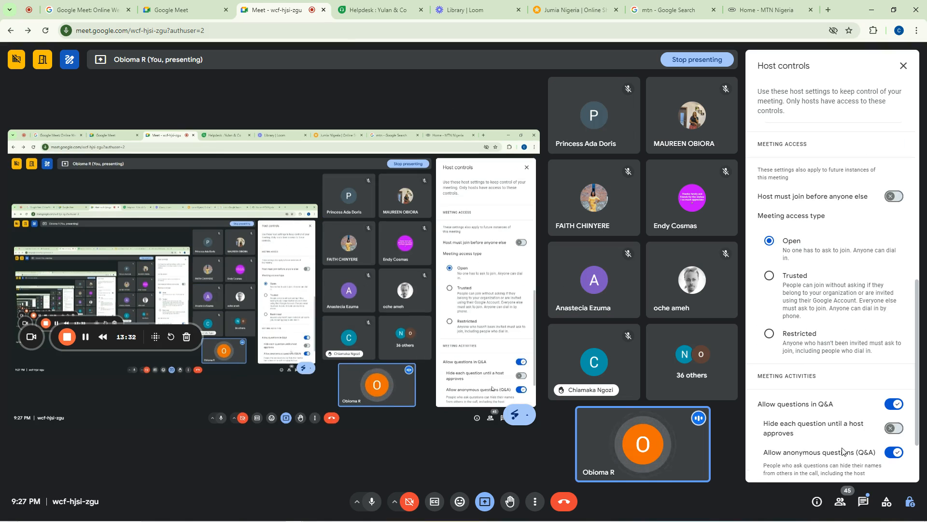
left_click(863, 500)
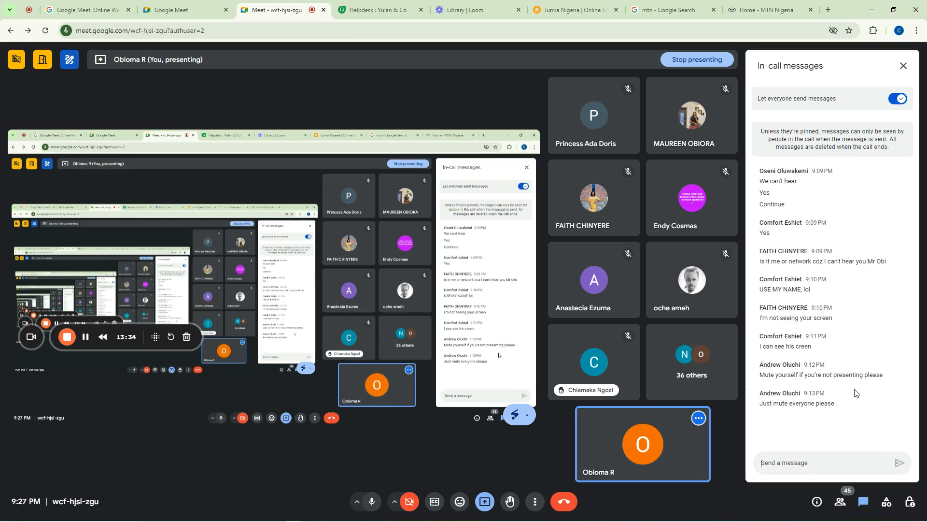
left_click(727, 18)
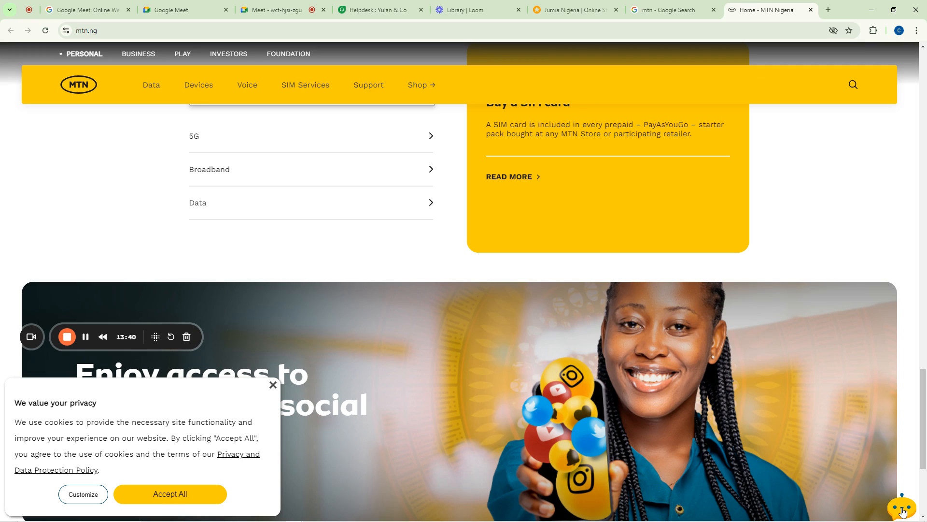
Open MTN Nigeria's Zigi assistant chat and close the cookie consent banner
left_click(902, 510)
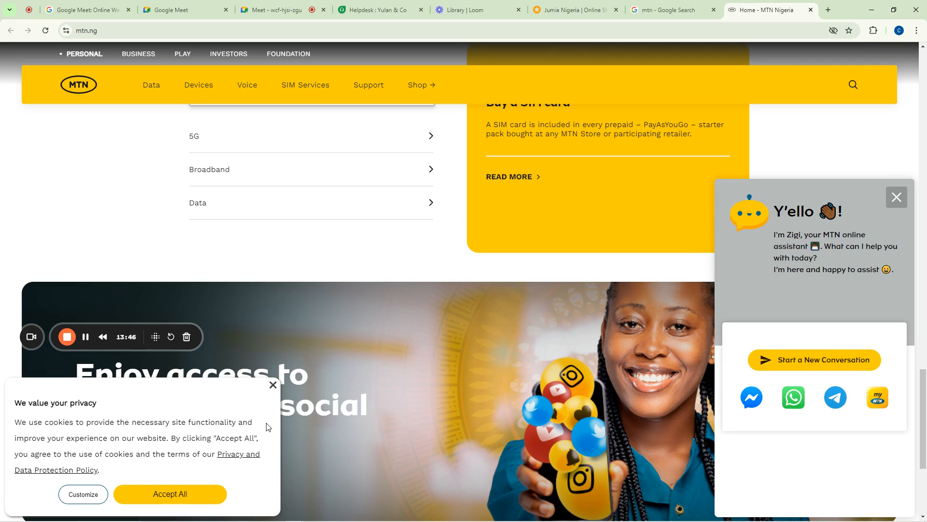
left_click(273, 385)
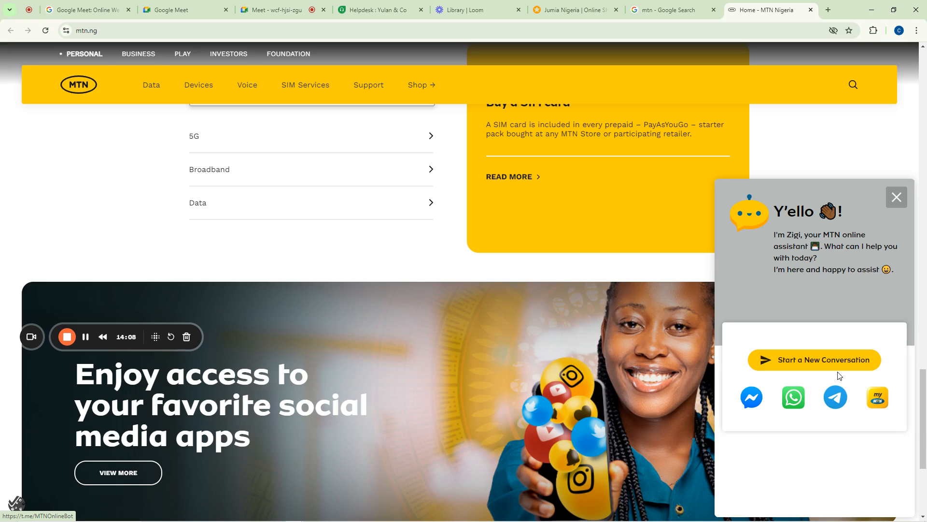
Start a new Zigi conversation, reopen the chat, and go back to the Freshdesk ticket form
left_click(816, 363)
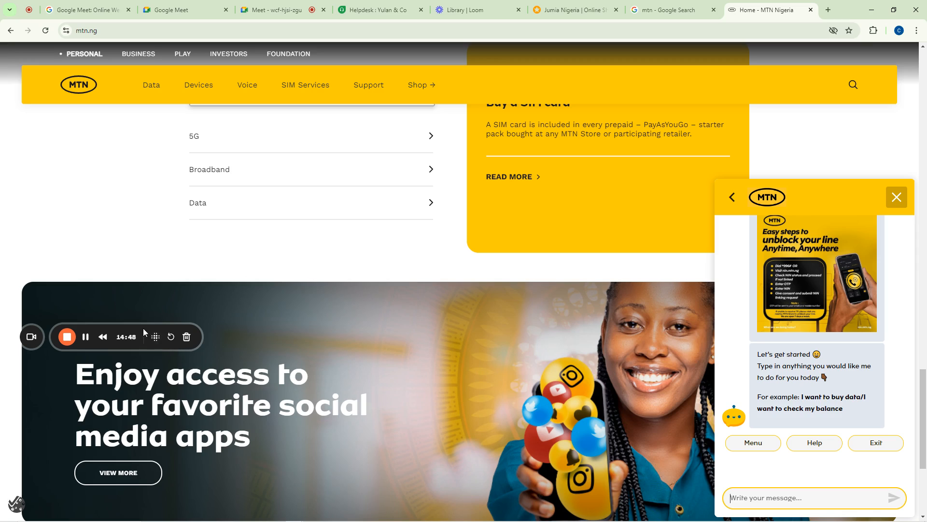
left_click_drag(143, 329, 87, 495)
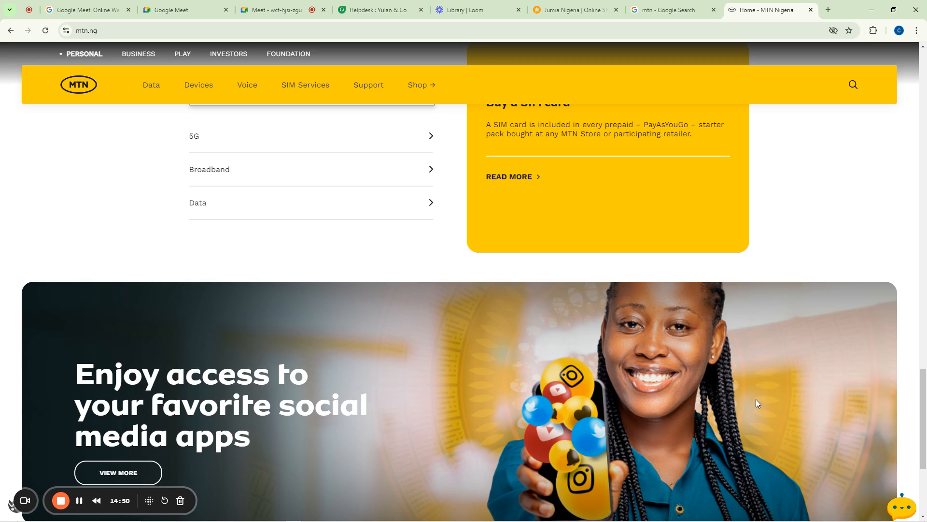
left_click(902, 505)
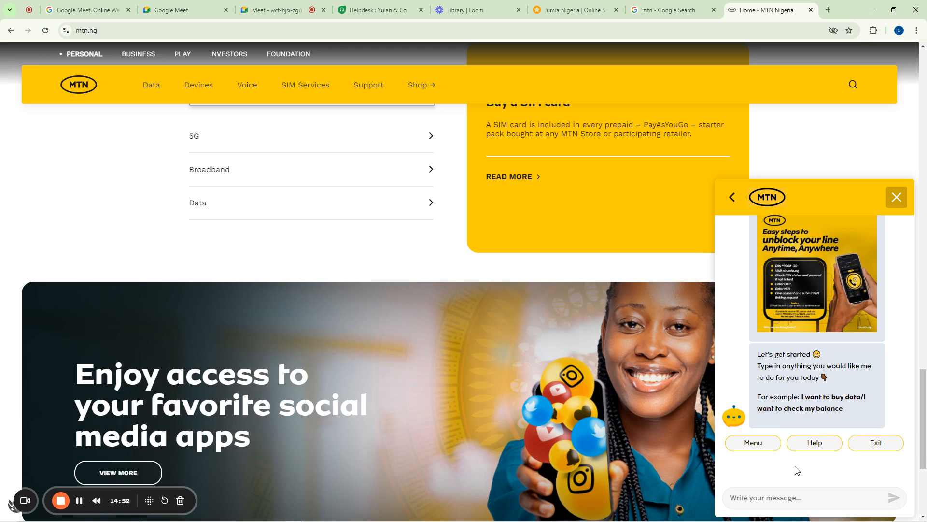
left_click(79, 501)
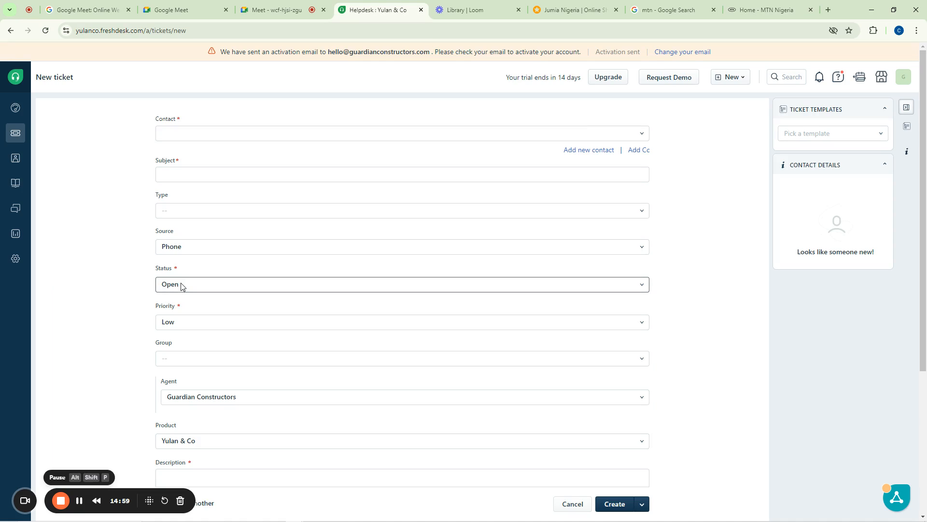
Keep the status at Open and list the priority options Low, Medium, High and Urgent
left_click(181, 285)
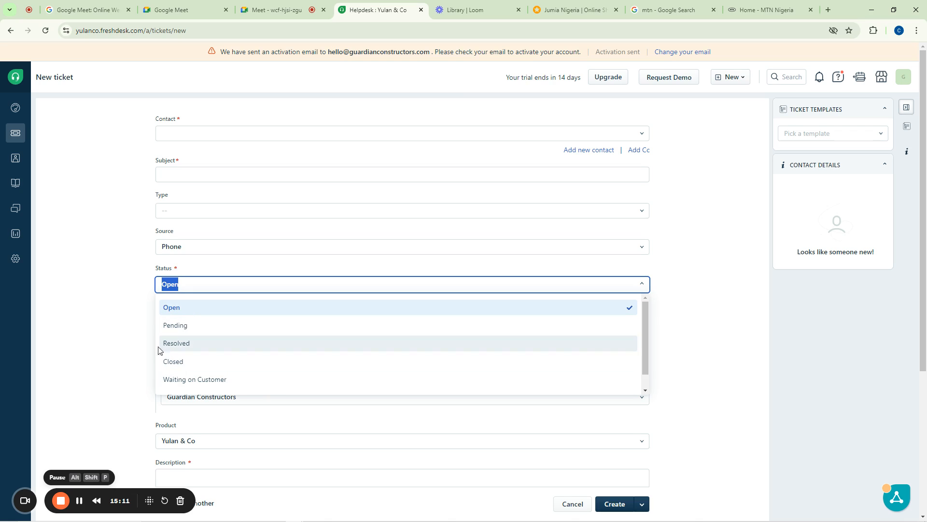
left_click(122, 324)
scroll(166, 269, "down", 4)
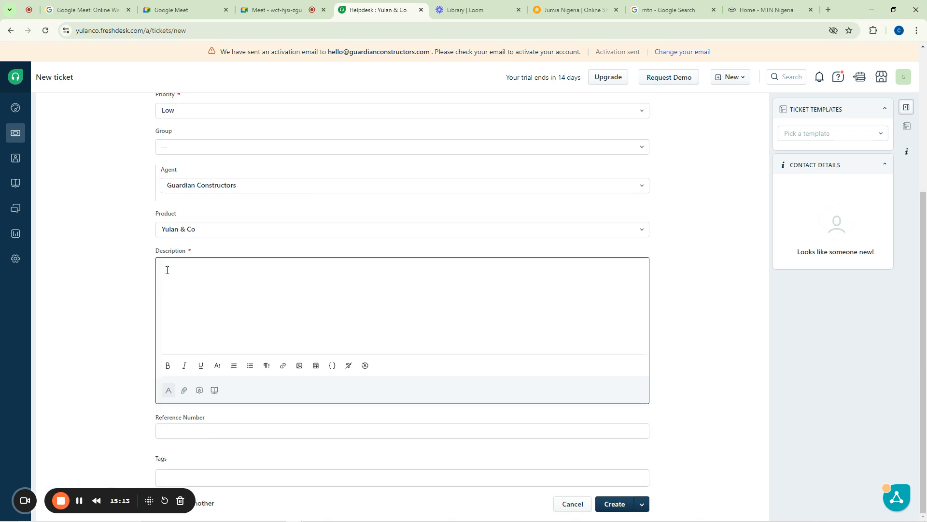
scroll(172, 268, "up", 3)
left_click(176, 259)
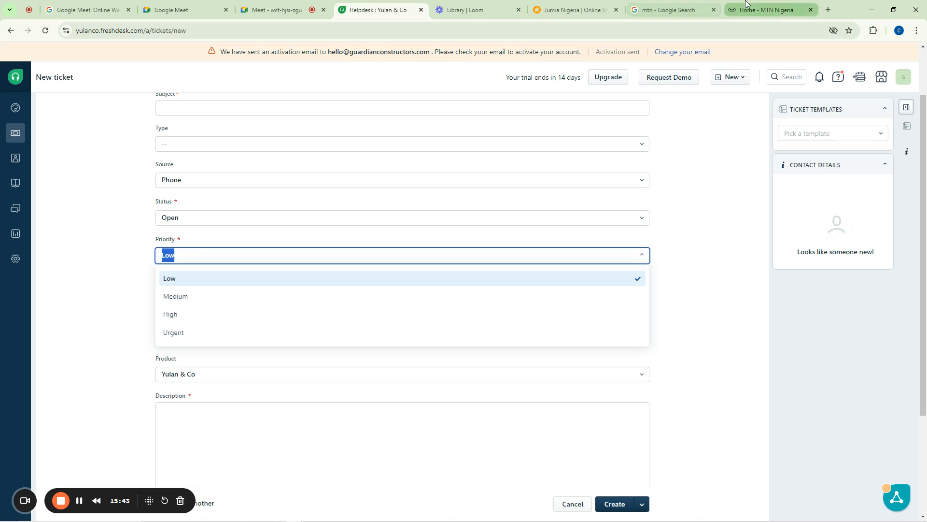
Check the MTN chat for complaint details, then change the ticket priority from Low to High
left_click(767, 10)
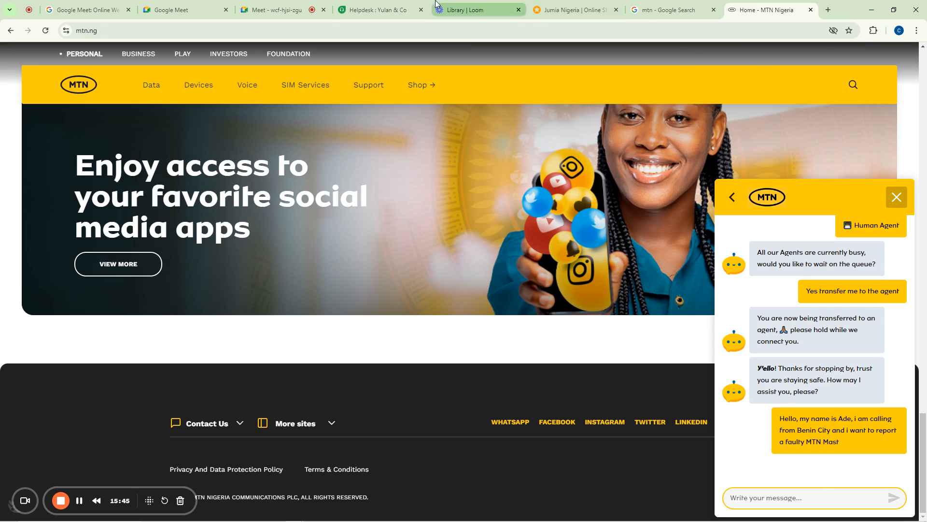
left_click(387, 4)
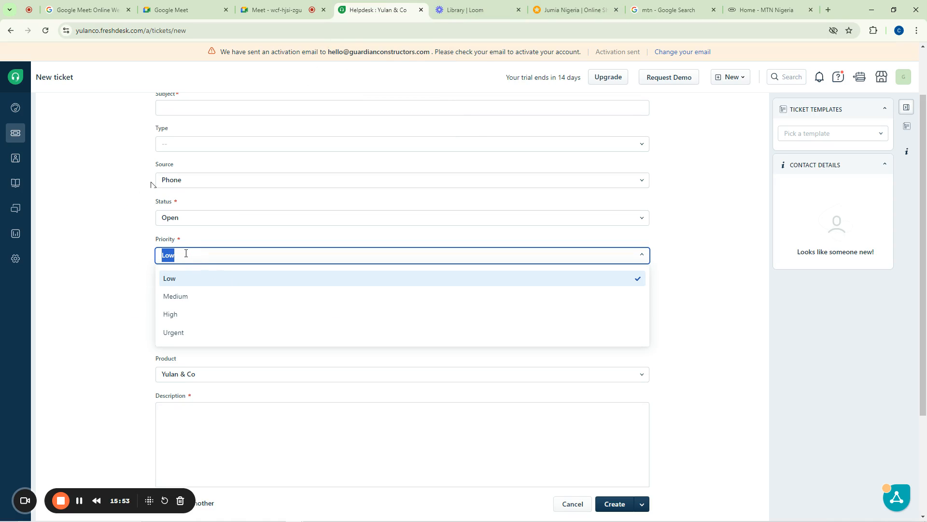
left_click(186, 255)
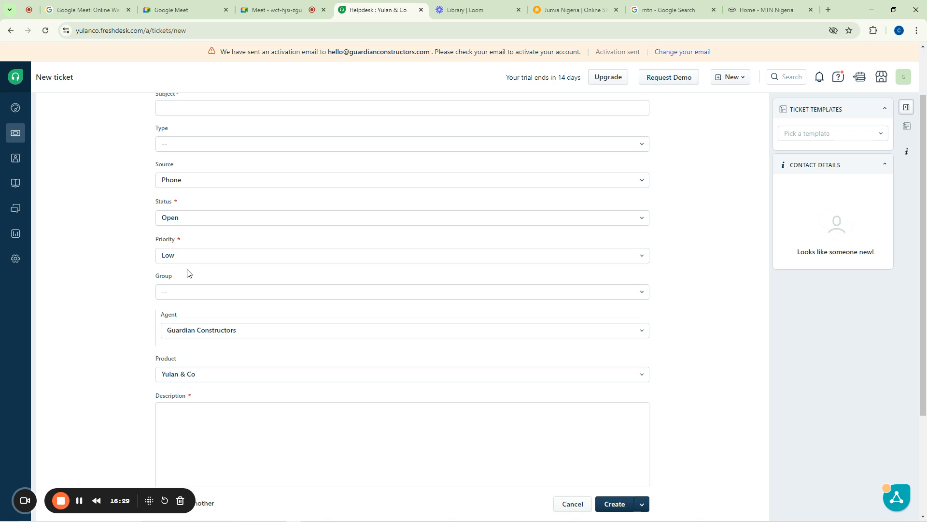
left_click(188, 256)
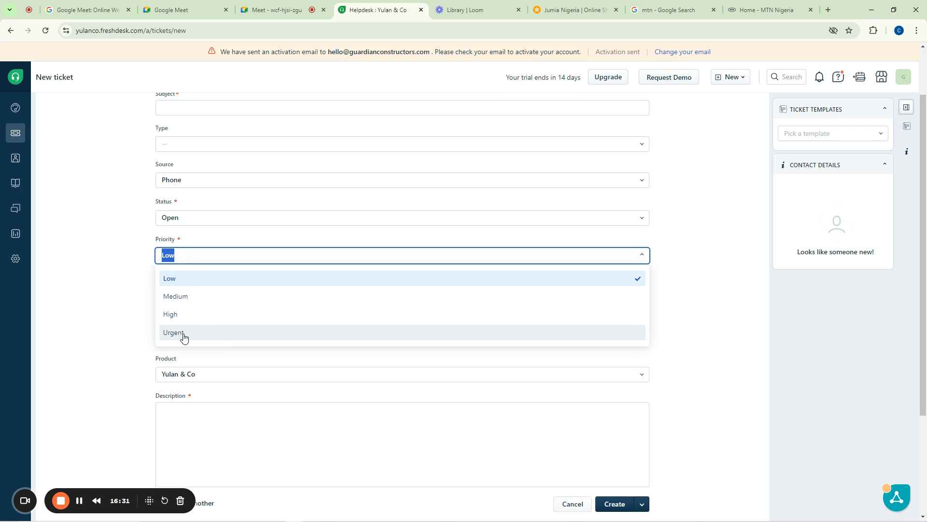
left_click(179, 316)
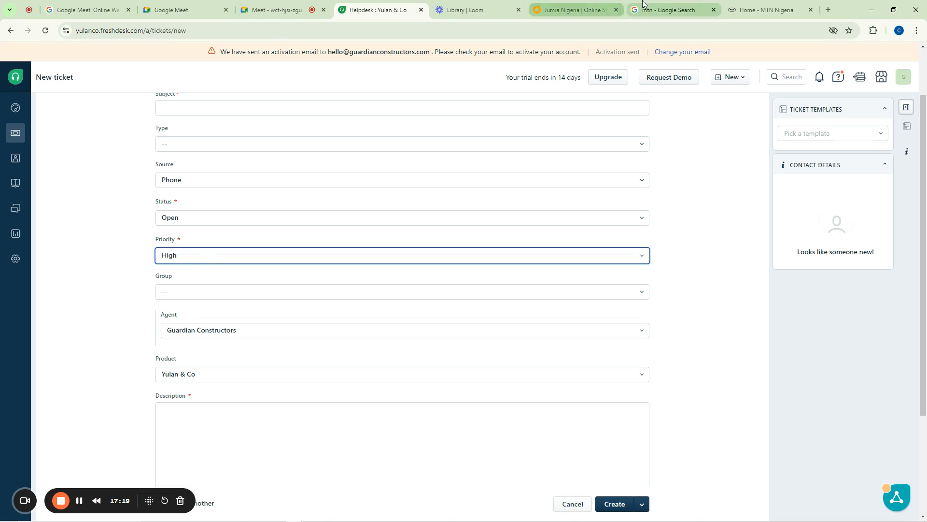
Close the mtn Google search tab and list the Billing, Customer Support and Escalations groups
left_click(693, 5)
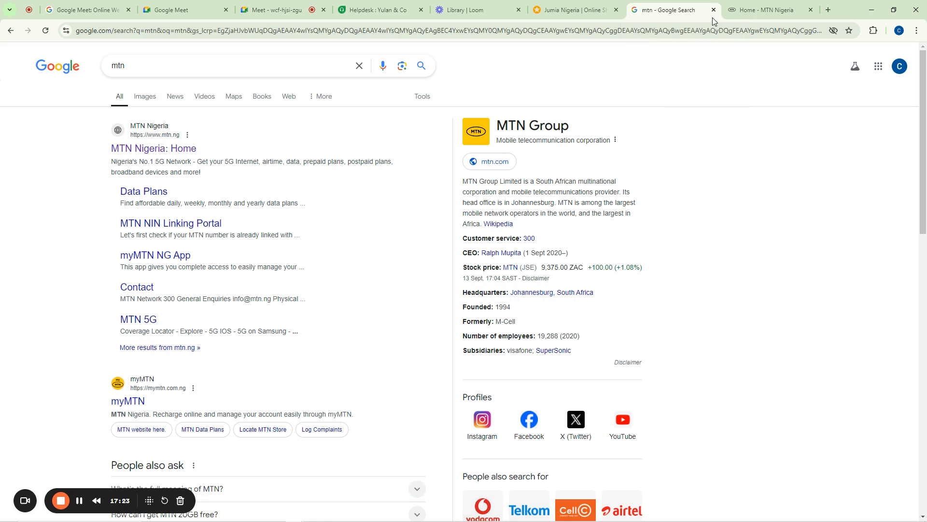
left_click(713, 9)
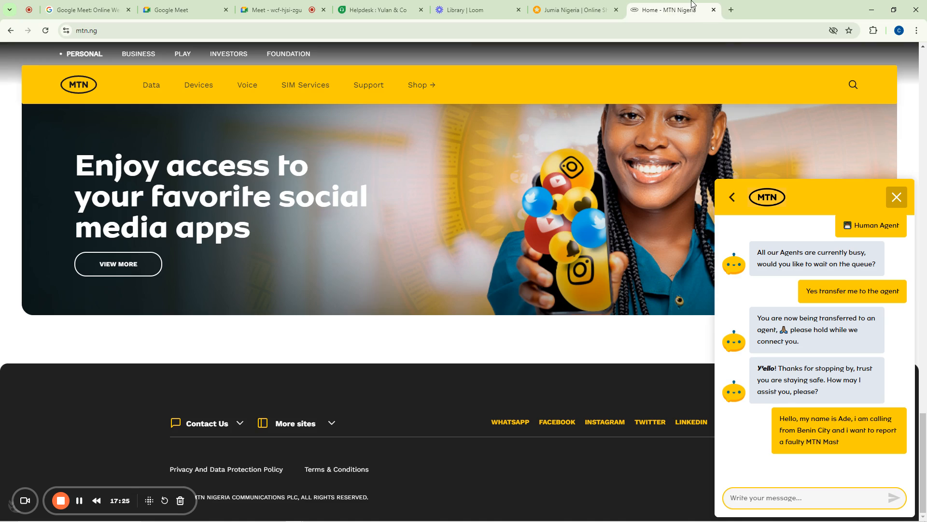
left_click(342, 6)
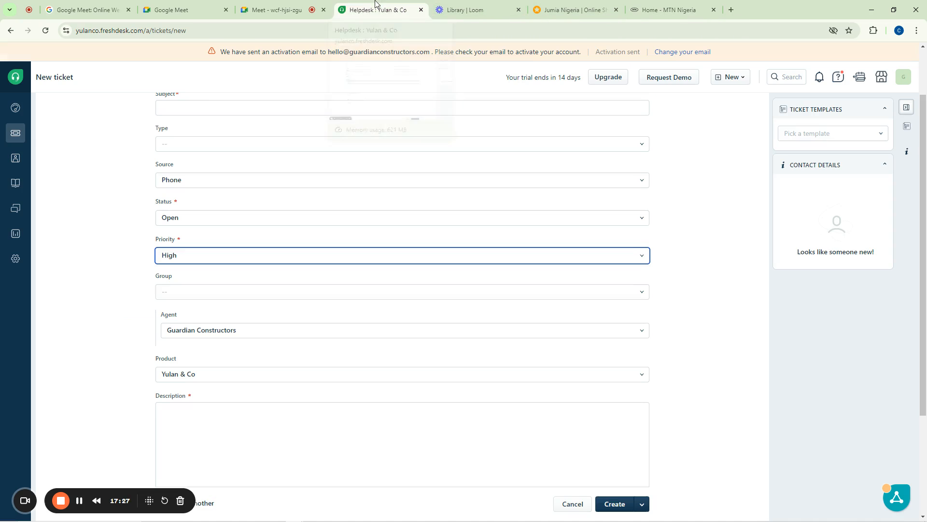
left_click(185, 295)
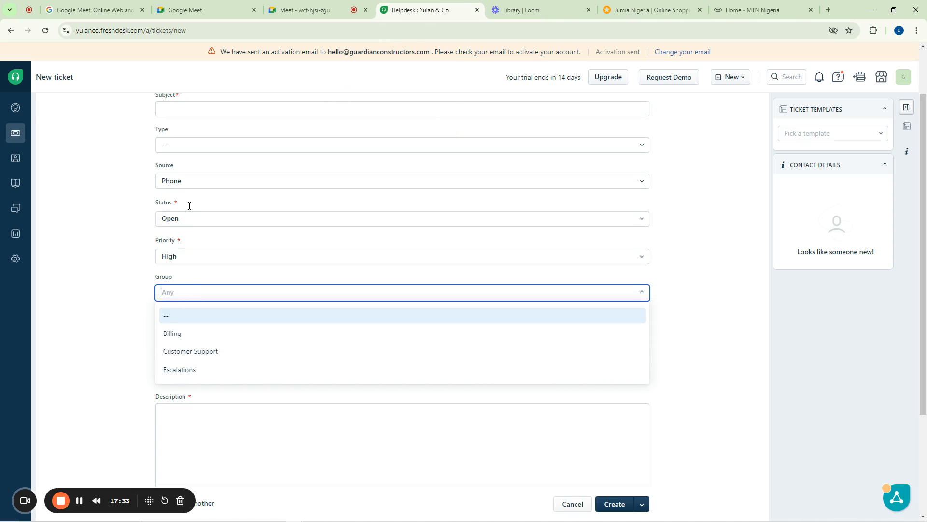
scroll(187, 208, "up", 2)
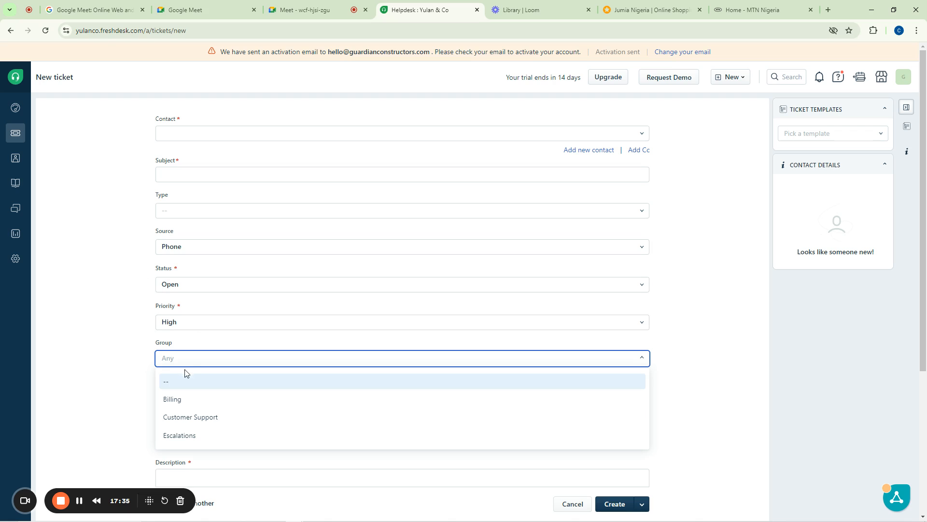
scroll(120, 352, "down", 4)
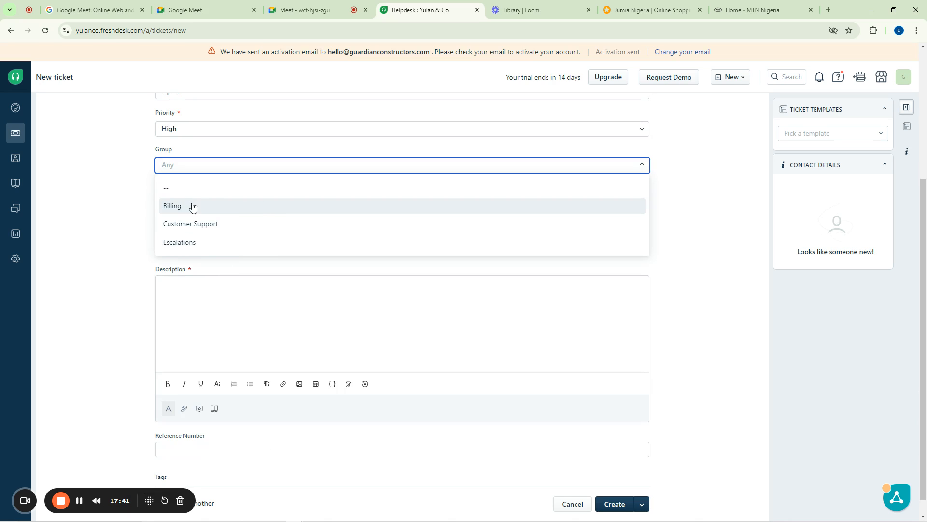
scroll(178, 208, "up", 4)
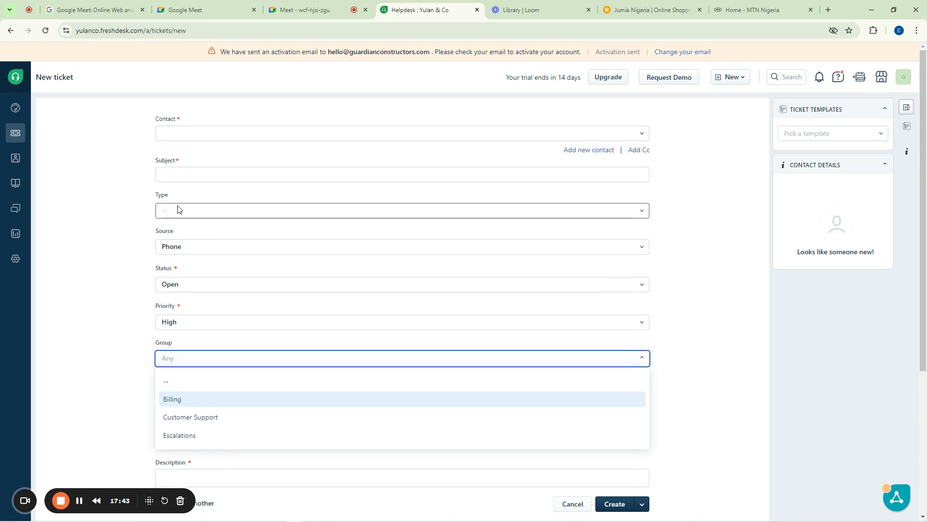
scroll(178, 208, "down", 4)
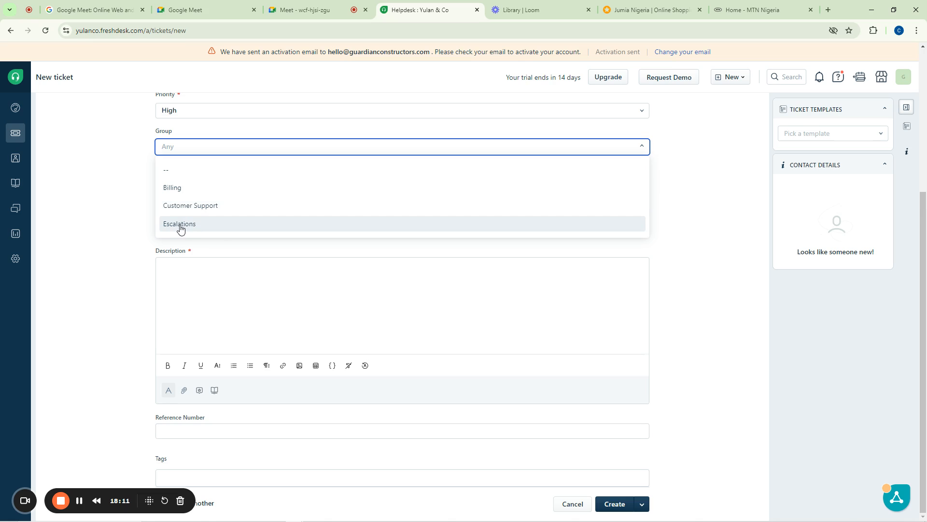
Assign the ticket to the Billing group with no specific agent (--)
left_click(178, 189)
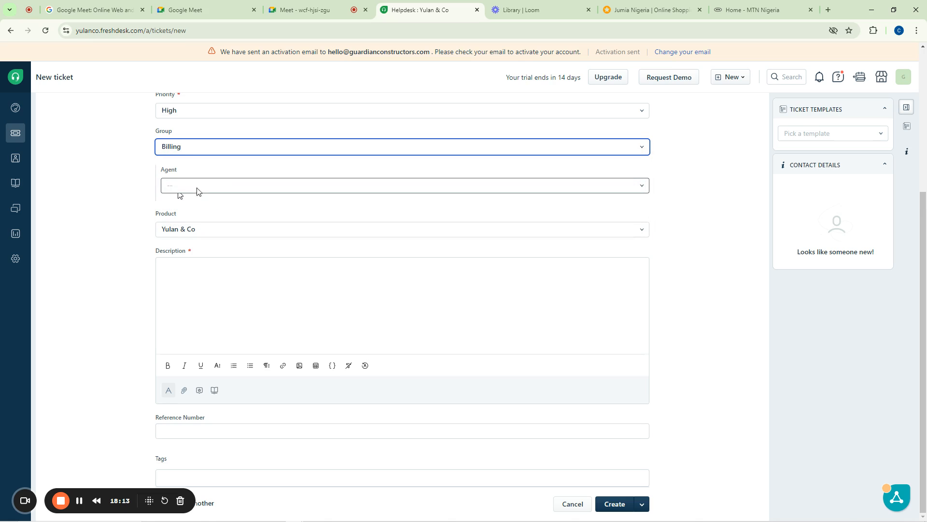
left_click(180, 188)
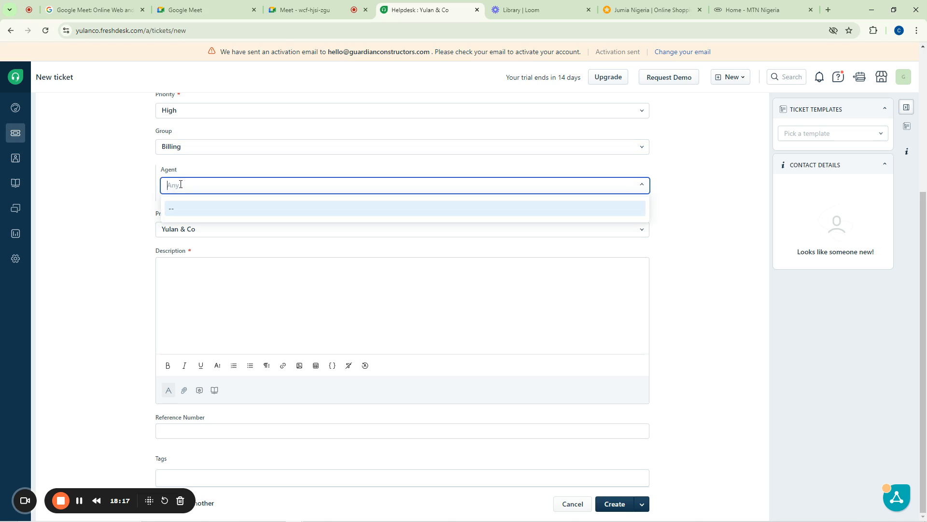
scroll(179, 186, "up", 5)
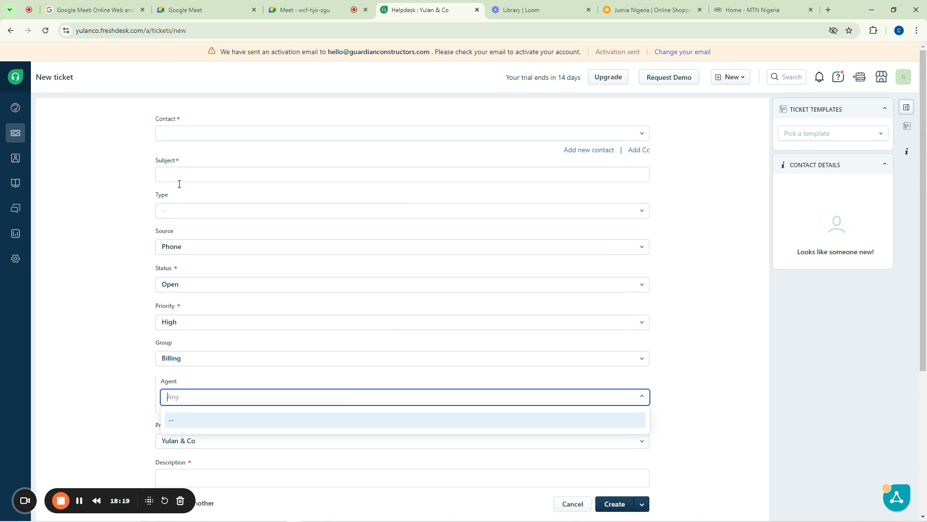
scroll(181, 190, "down", 5)
scroll(179, 198, "up", 5)
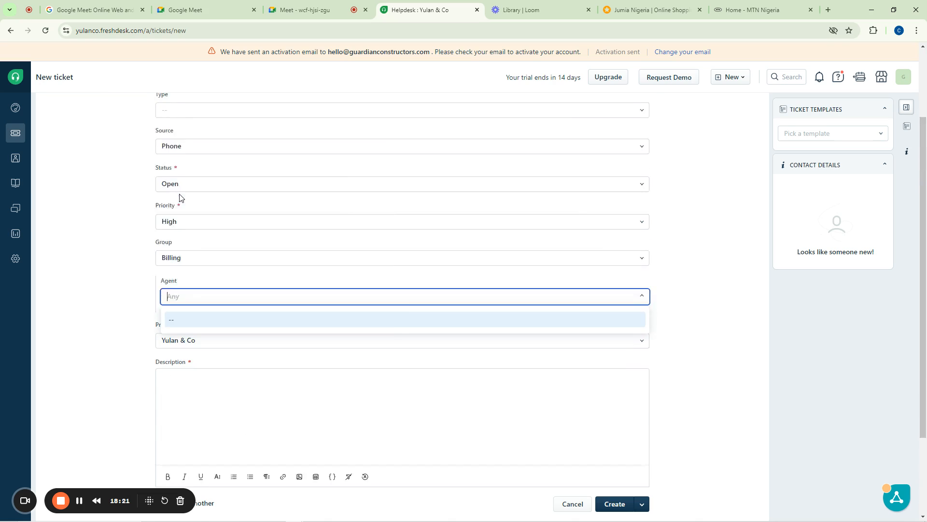
scroll(178, 200, "down", 5)
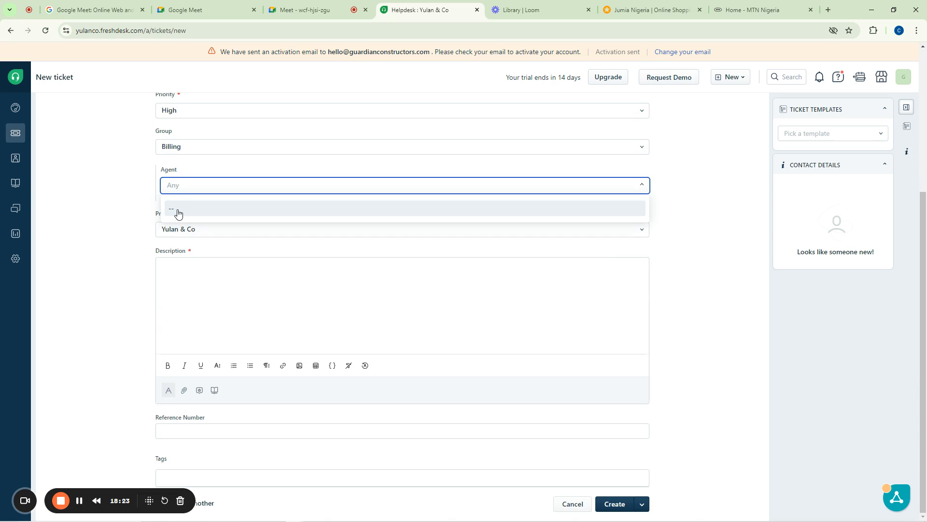
left_click(178, 209)
left_click(181, 191)
left_click(153, 236)
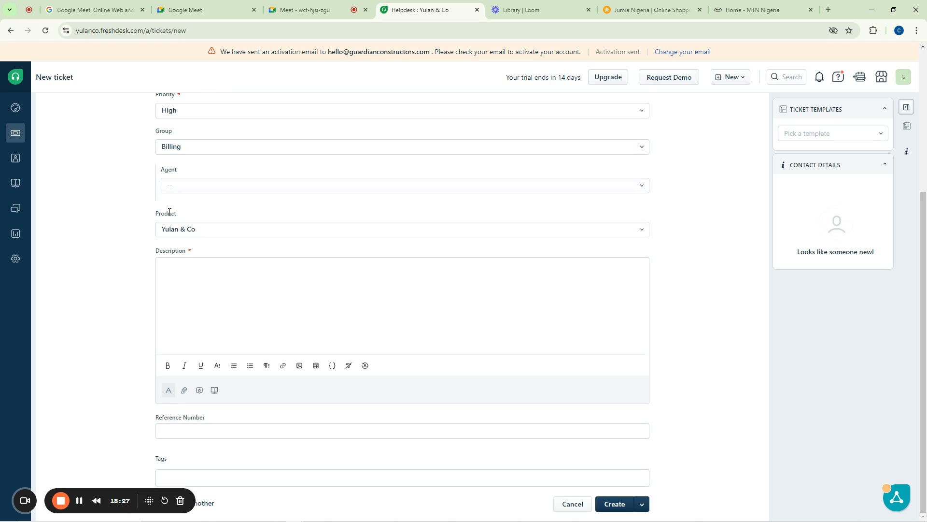
Confirm the product stays Yulan & Co, then switch to the MTN Nigeria home page
left_click(181, 229)
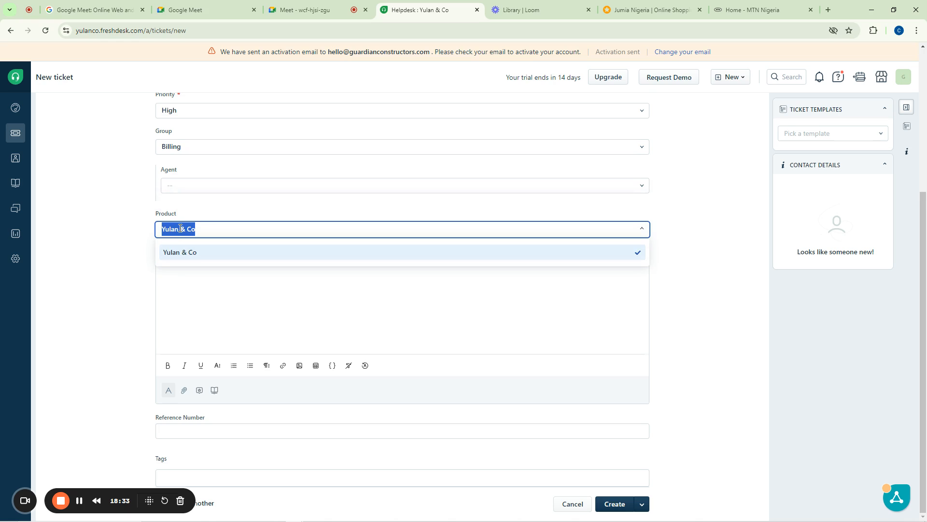
left_click(131, 233)
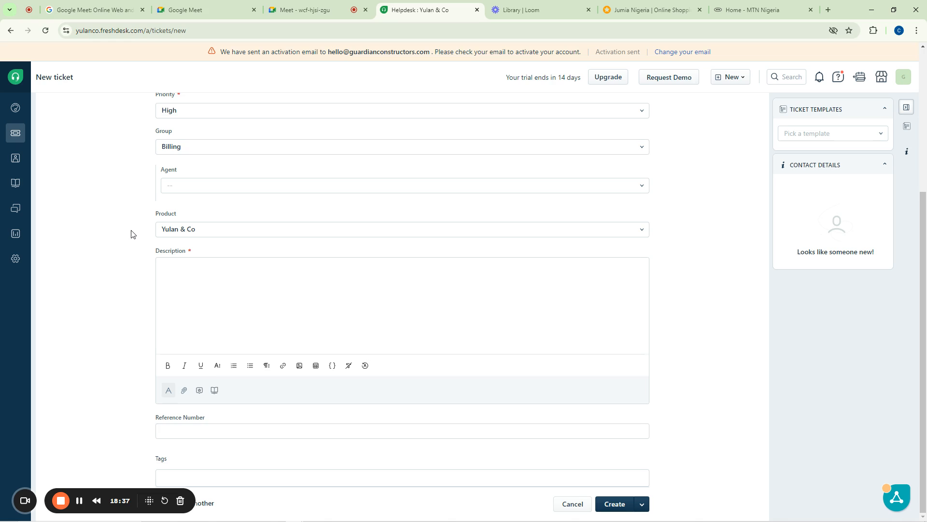
left_click(760, 10)
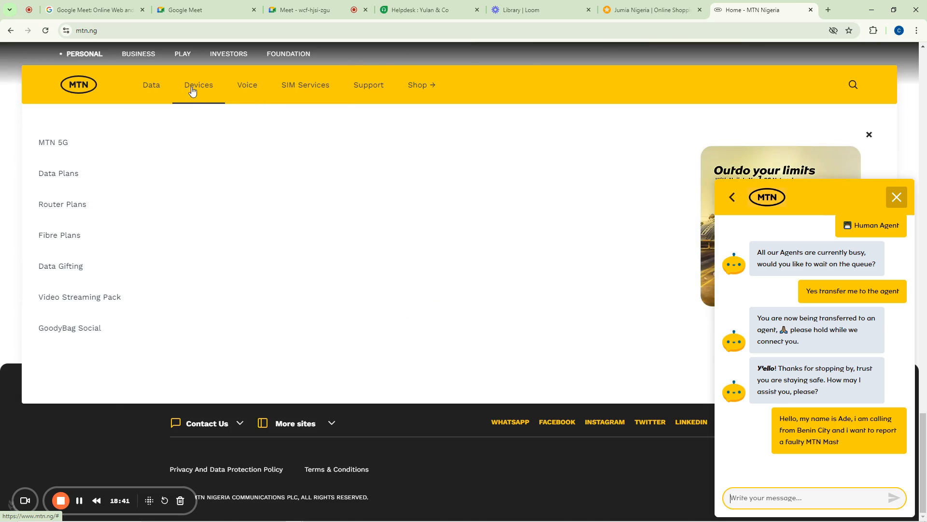
mouse_move(207, 91)
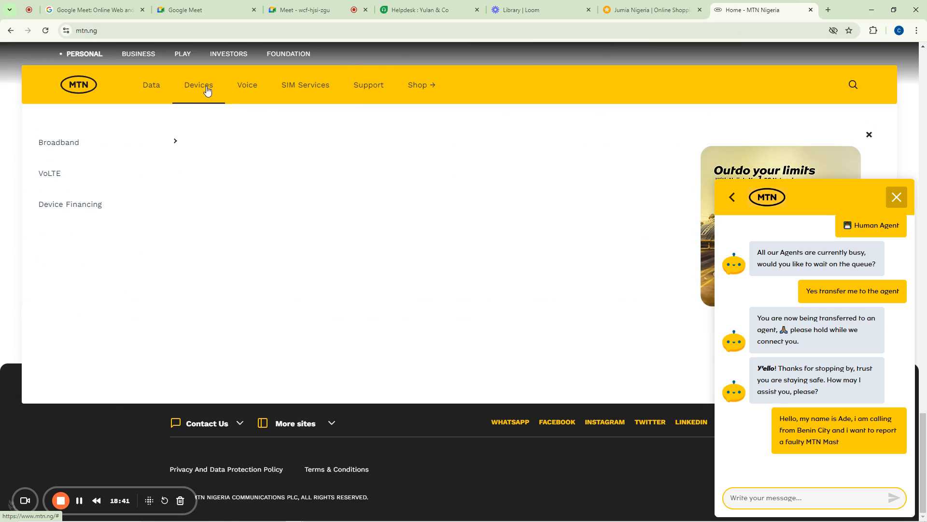
mouse_move(99, 144)
left_click(275, 147)
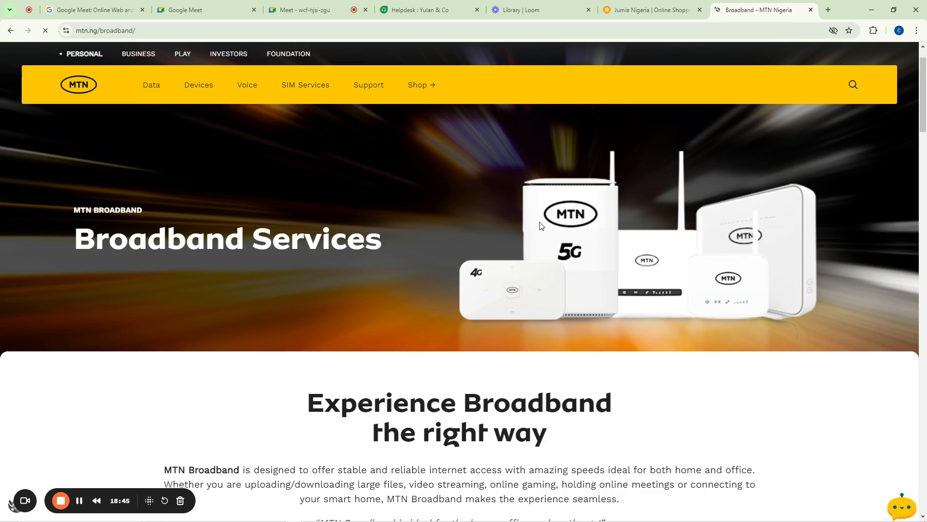
scroll(540, 226, "down", 12)
scroll(356, 296, "up", 4)
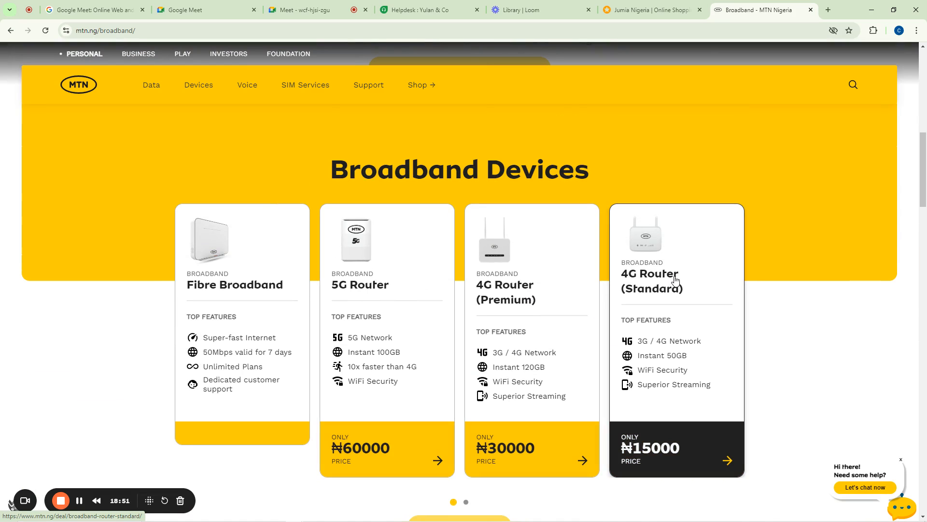
scroll(407, 269, "down", 6)
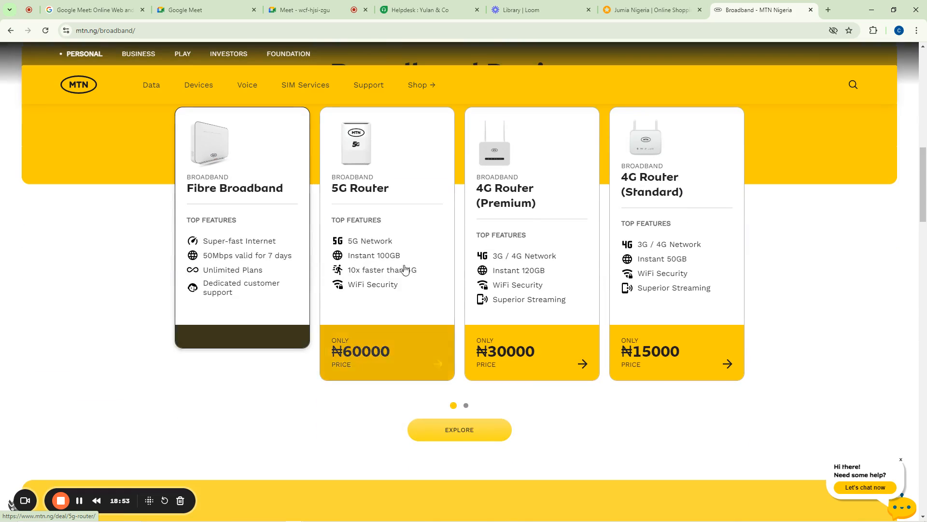
left_click(442, 239)
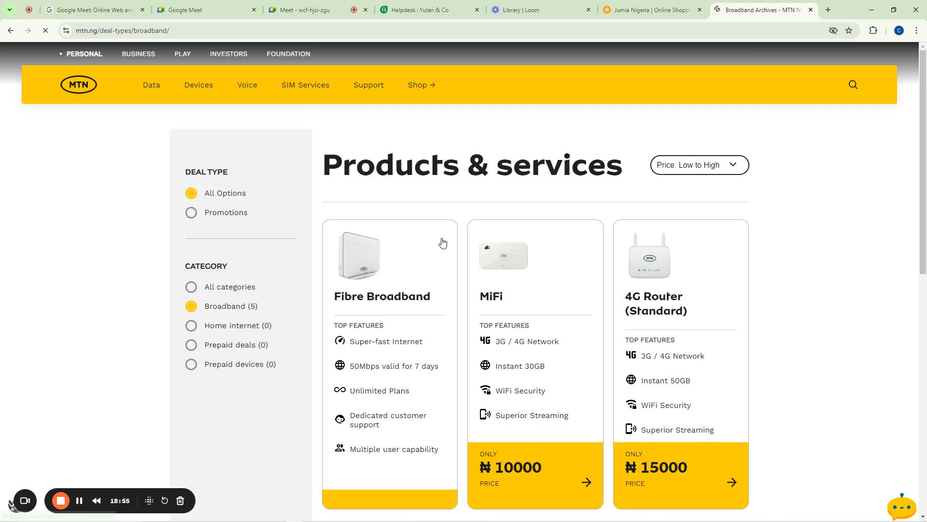
scroll(440, 242, "down", 8)
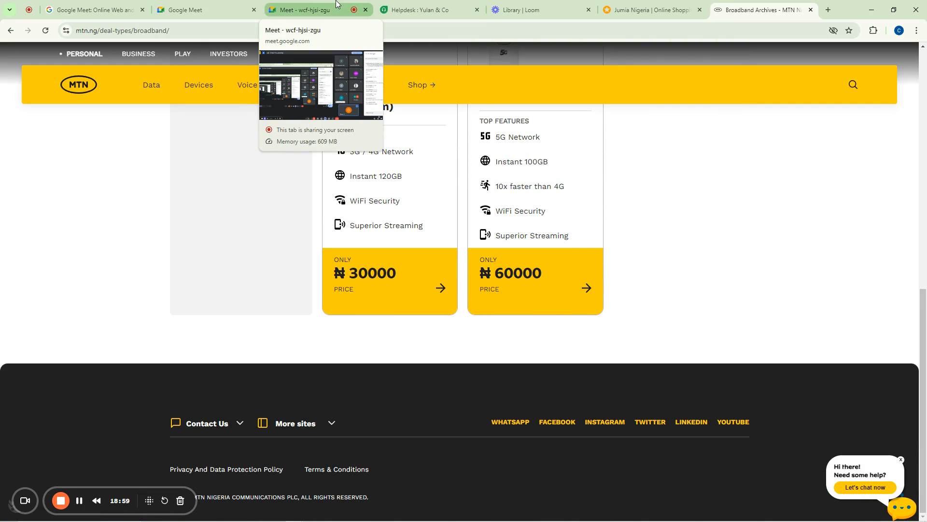
left_click(337, 5)
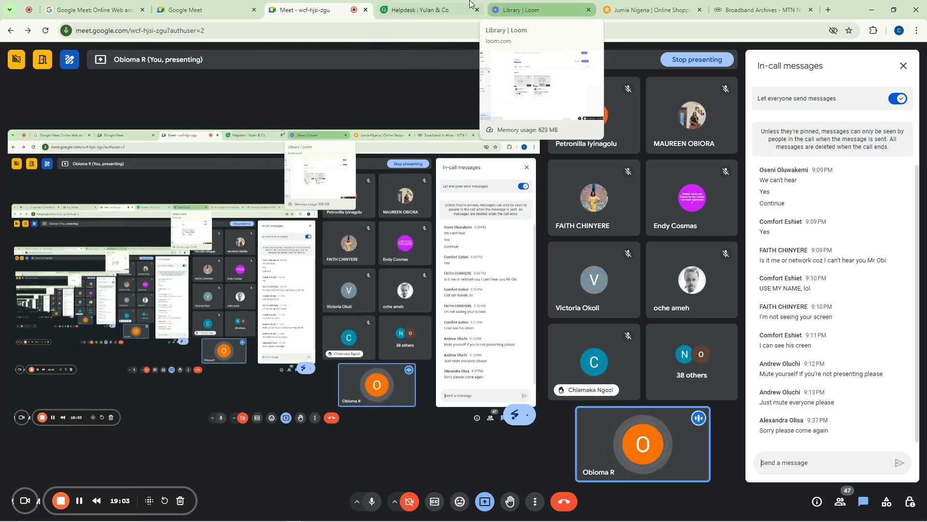
left_click(425, 6)
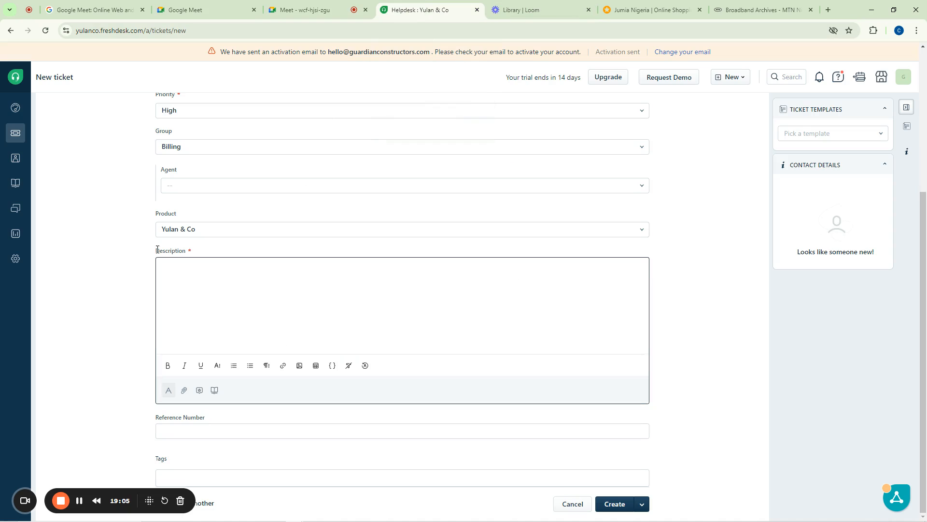
left_click(173, 225)
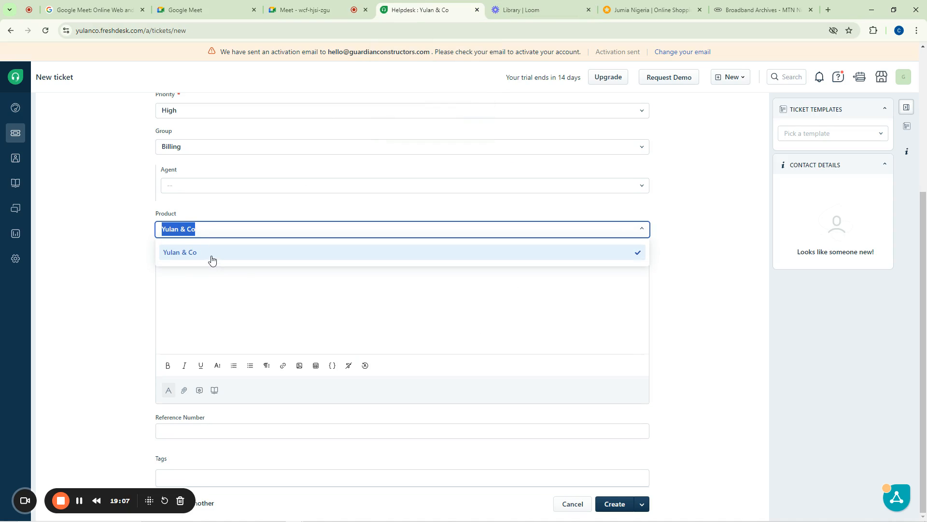
left_click(763, 10)
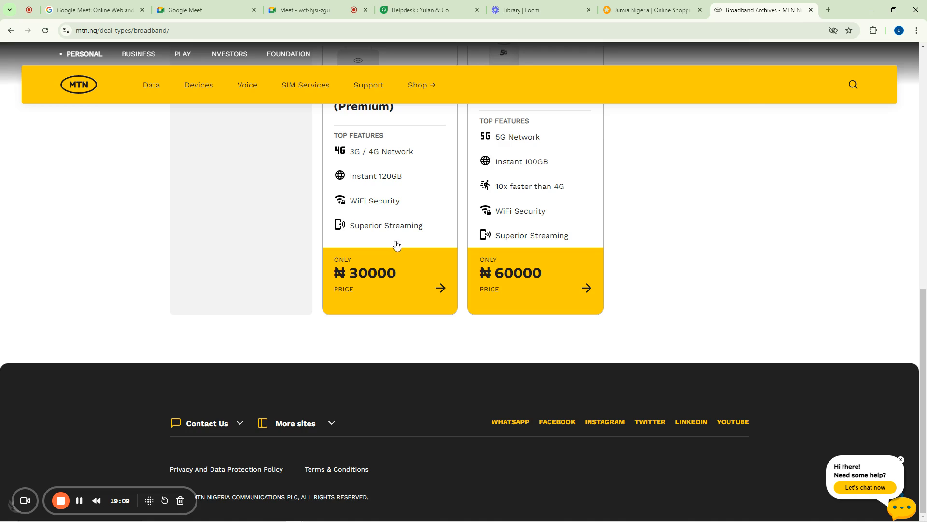
scroll(396, 245, "up", 10)
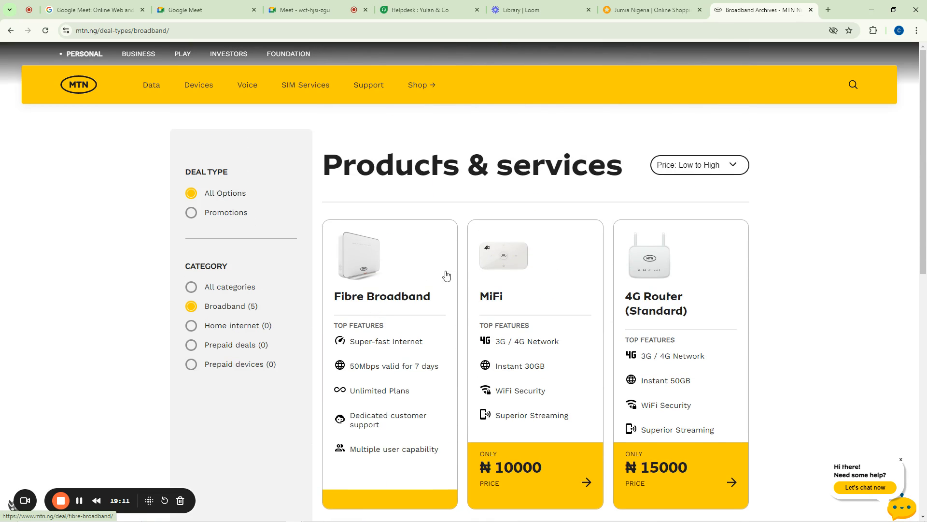
scroll(569, 299, "down", 6)
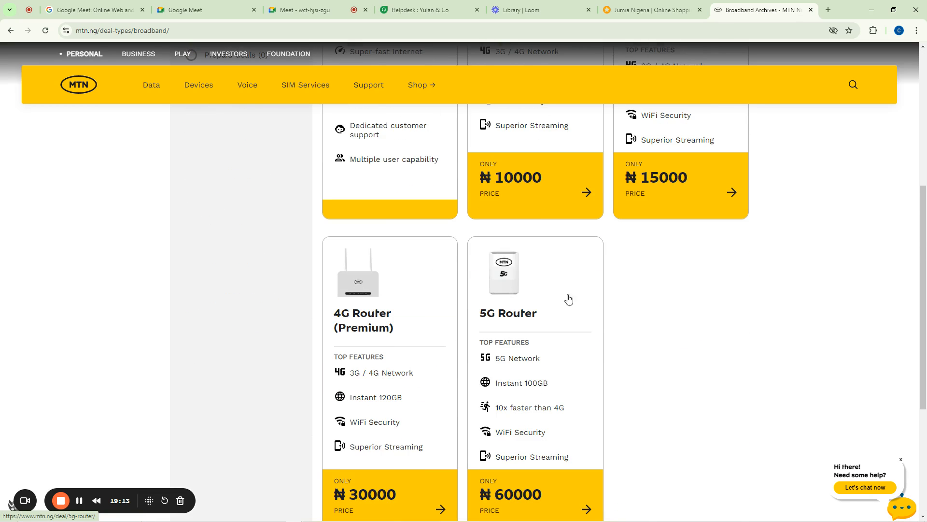
scroll(535, 322, "down", 5)
scroll(532, 320, "up", 6)
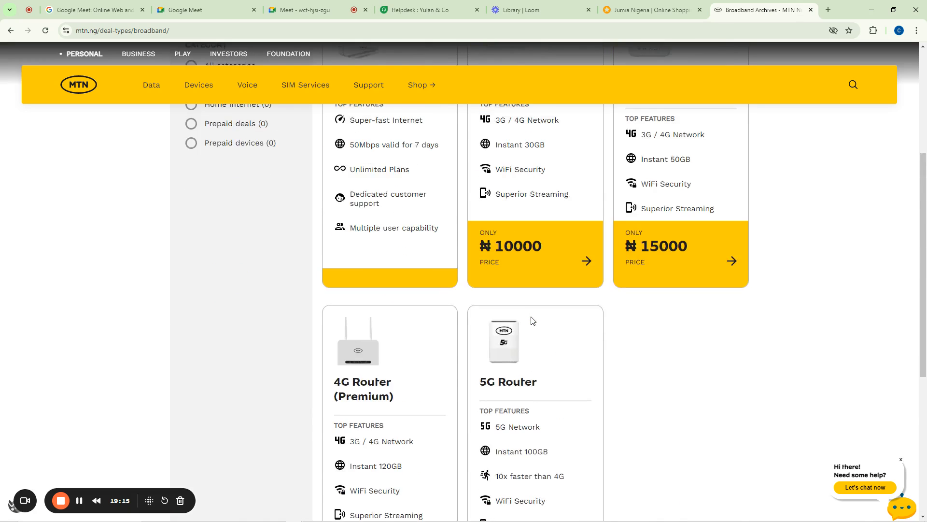
scroll(556, 309, "up", 5)
Back on the ticket form, keep product Yulan & Co and place the cursor in Reference Number
left_click(425, 10)
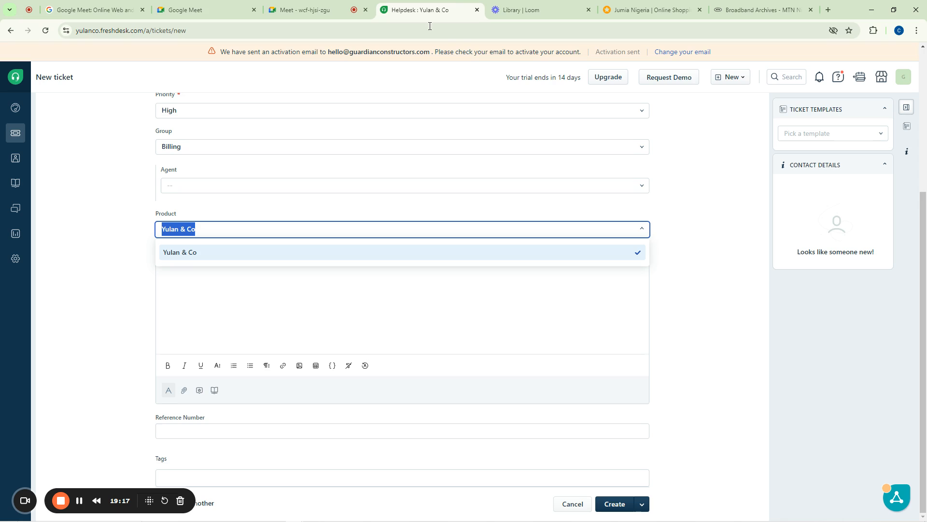
left_click(193, 252)
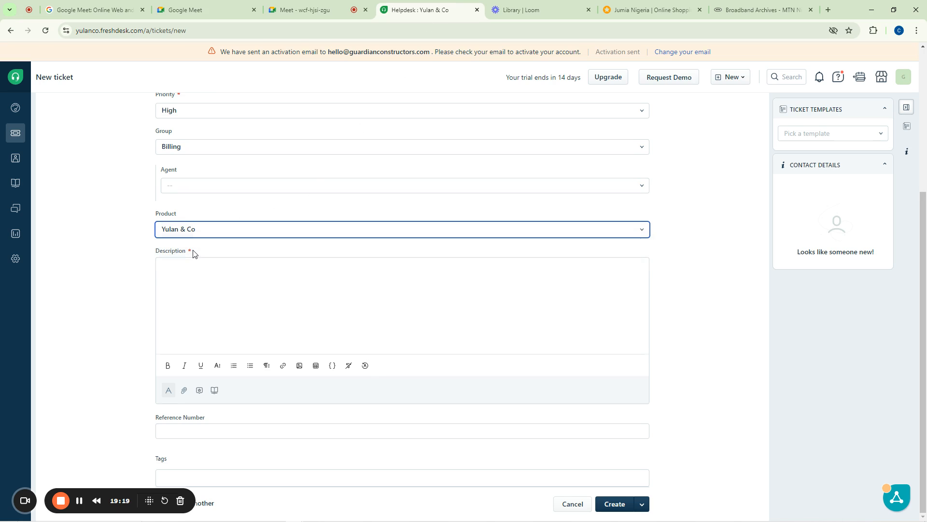
scroll(275, 176, "up", 5)
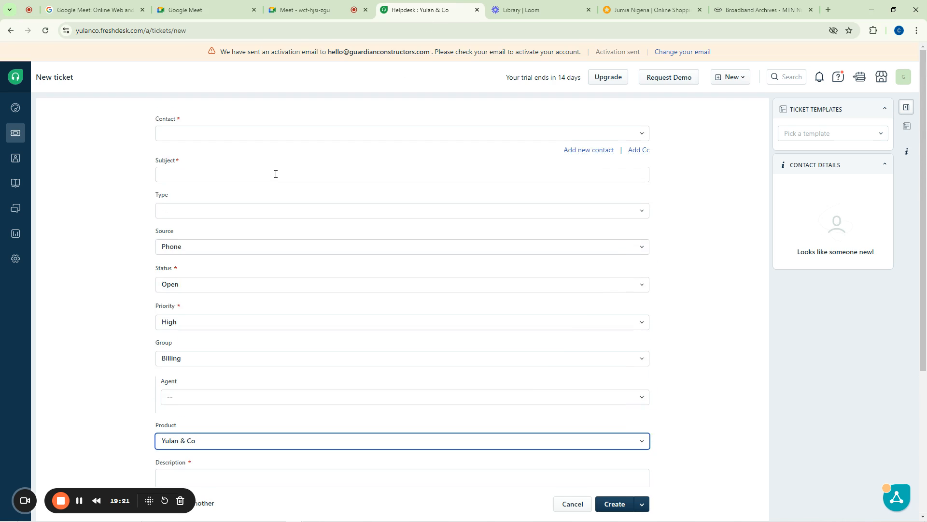
scroll(276, 174, "down", 5)
left_click(212, 270)
left_click(206, 276)
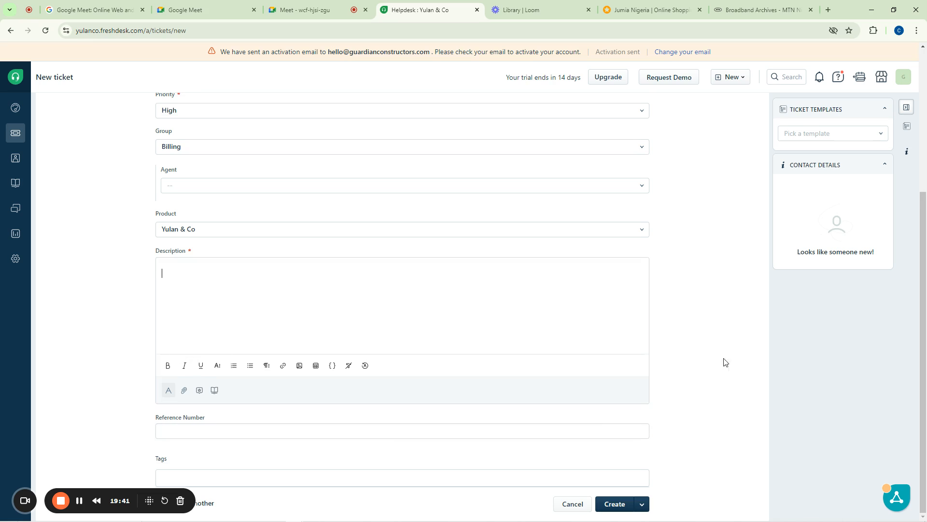
left_click(205, 433)
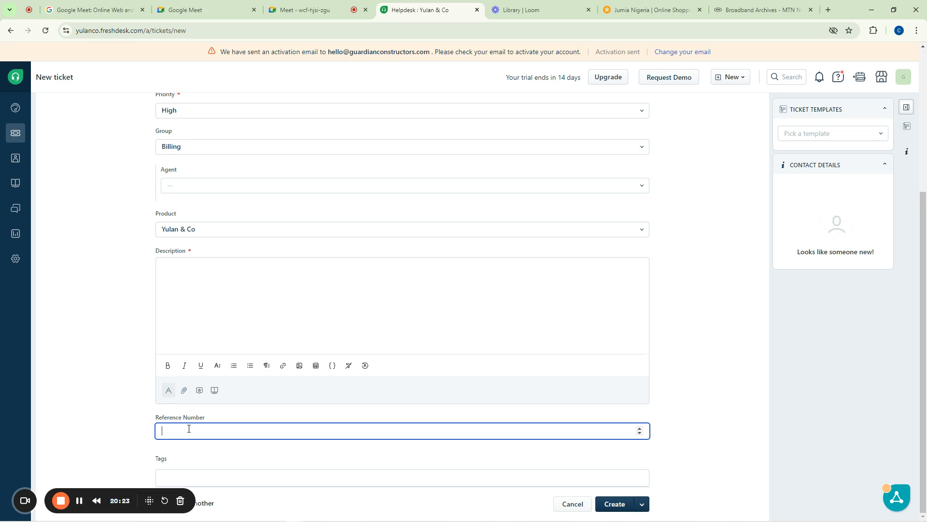
Try looking up a contact, then browse the Contacts and Tickets lists
scroll(297, 365, "up", 5)
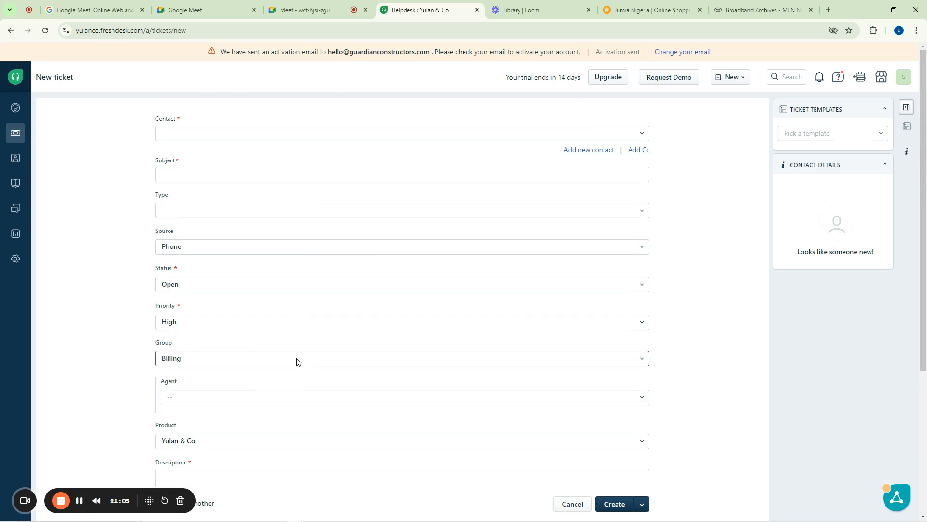
left_click(187, 133)
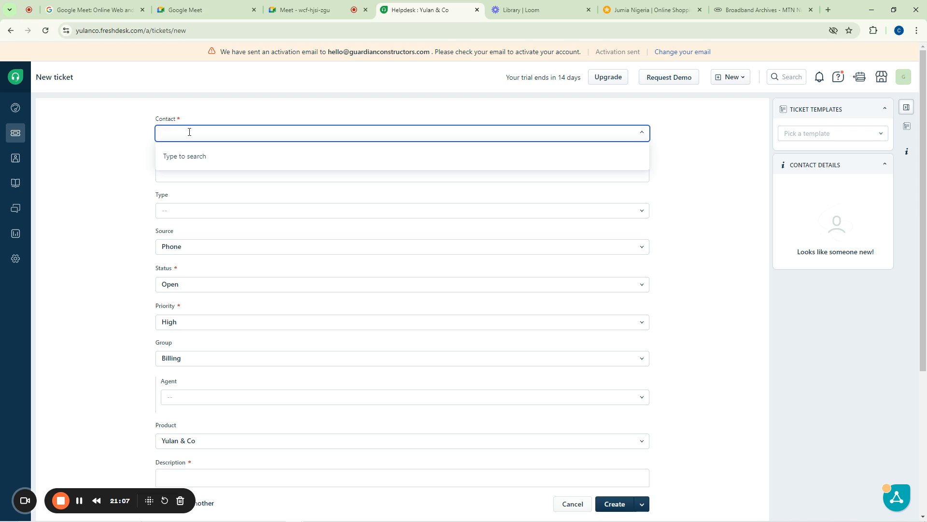
left_click(187, 132)
left_click(187, 132)
mouse_move(15, 159)
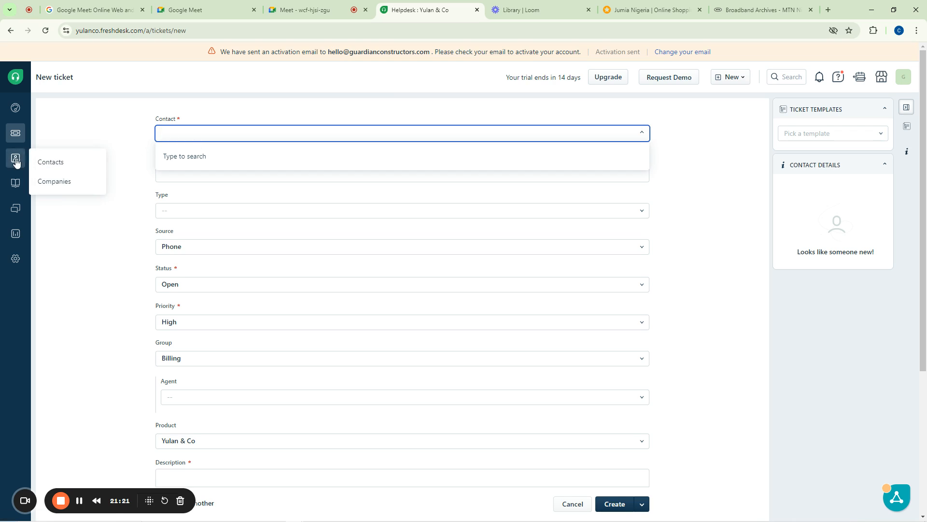
left_click(42, 163)
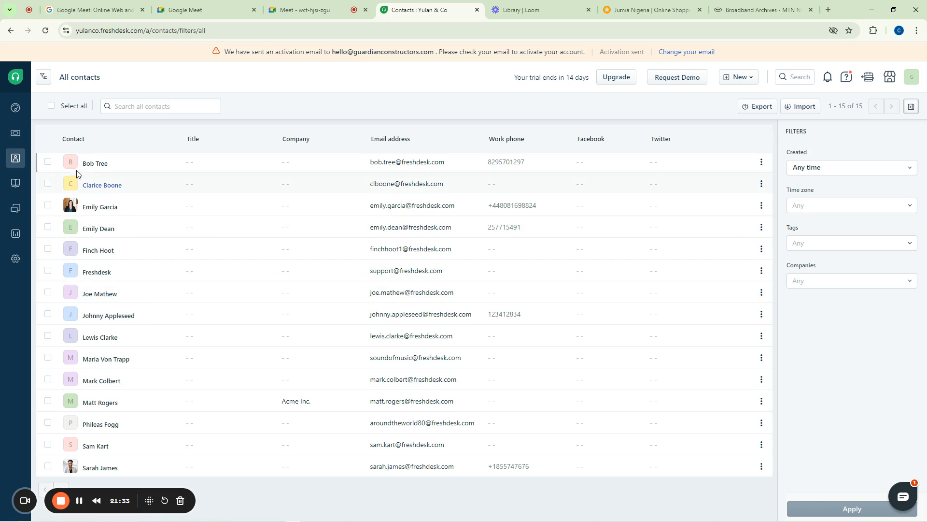
left_click(17, 134)
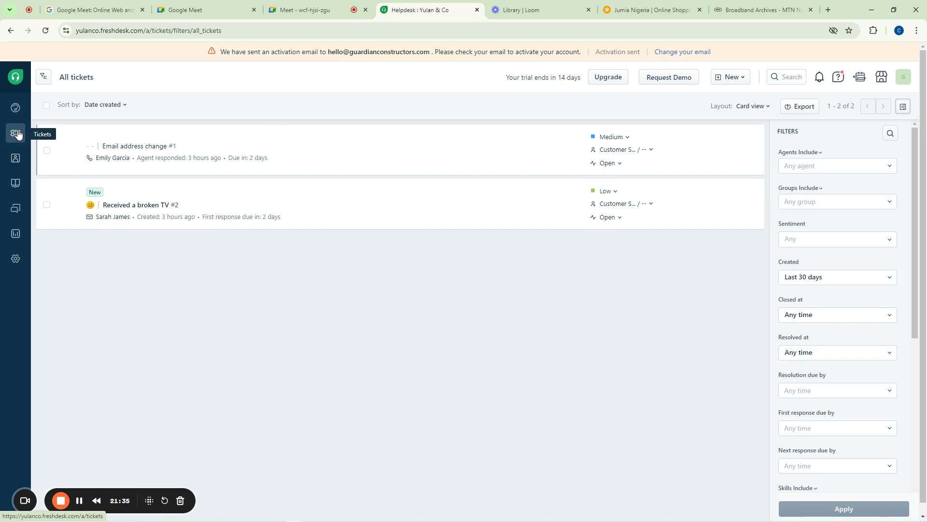
Start a fresh ticket via New > New ticket and open the add-new-contact fields
left_click(742, 78)
left_click(715, 98)
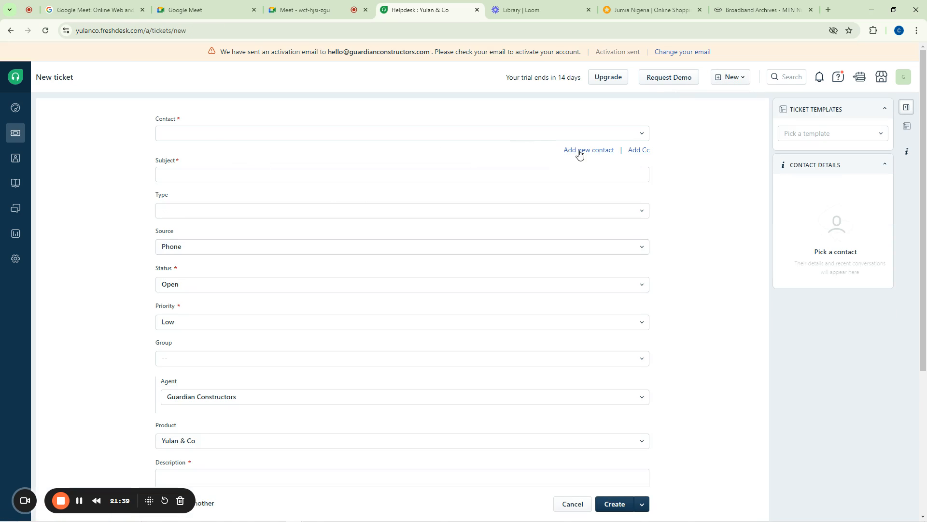
left_click(593, 150)
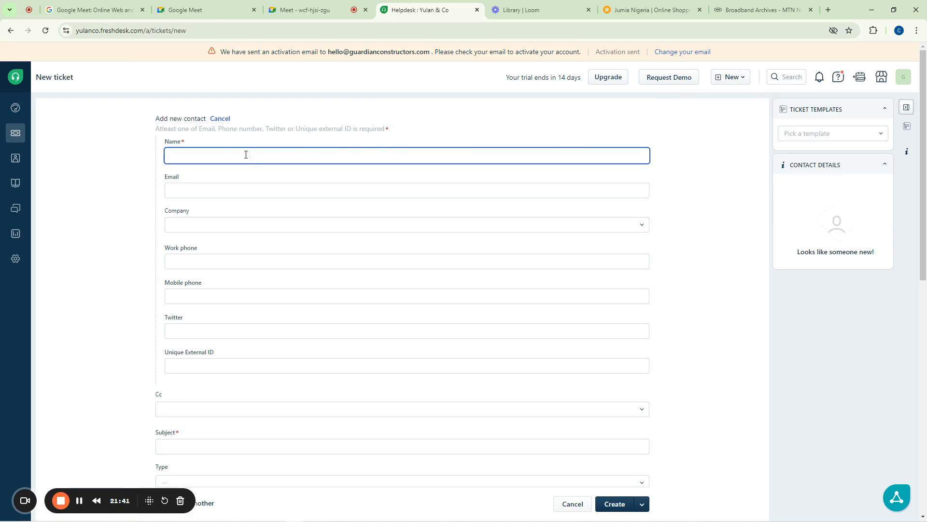
Fill in the new contact's name and e-mail address
type("samuel")
key("BackSpace")
key("BackSpace")
key("BackSpace")
key("BackSpace")
key("BackSpace")
key("BackSpace")
type("Aduni")
left_click(190, 190)
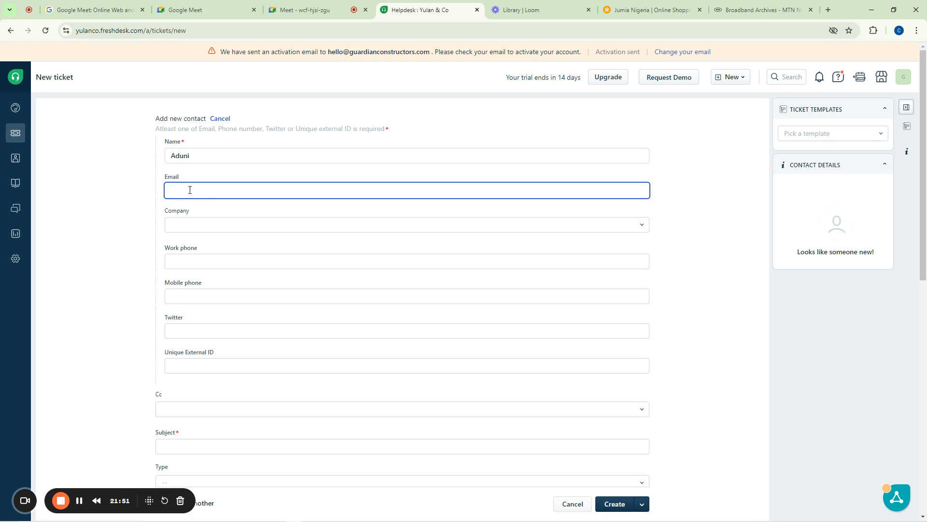
type("email@email.com")
Check the Company and Cc fields, leaving both empty
left_click(186, 229)
left_click(154, 219)
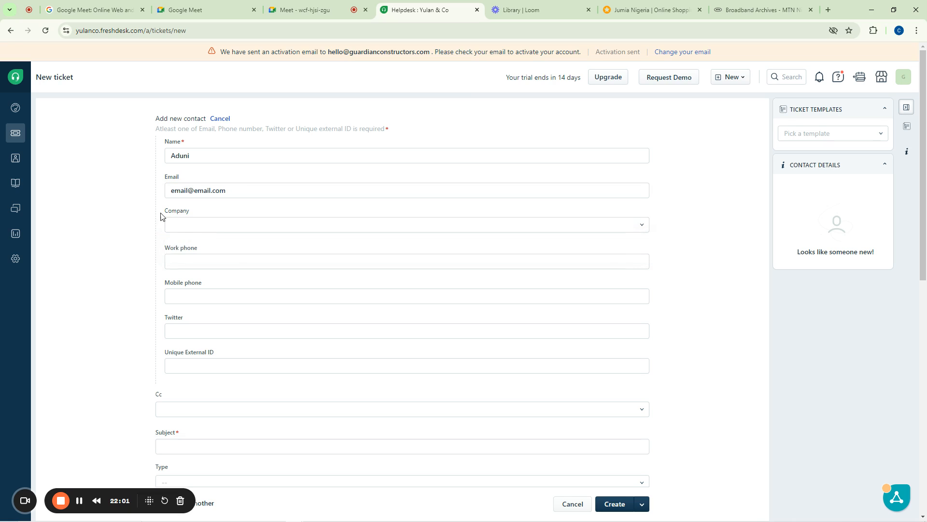
scroll(267, 261, "down", 8)
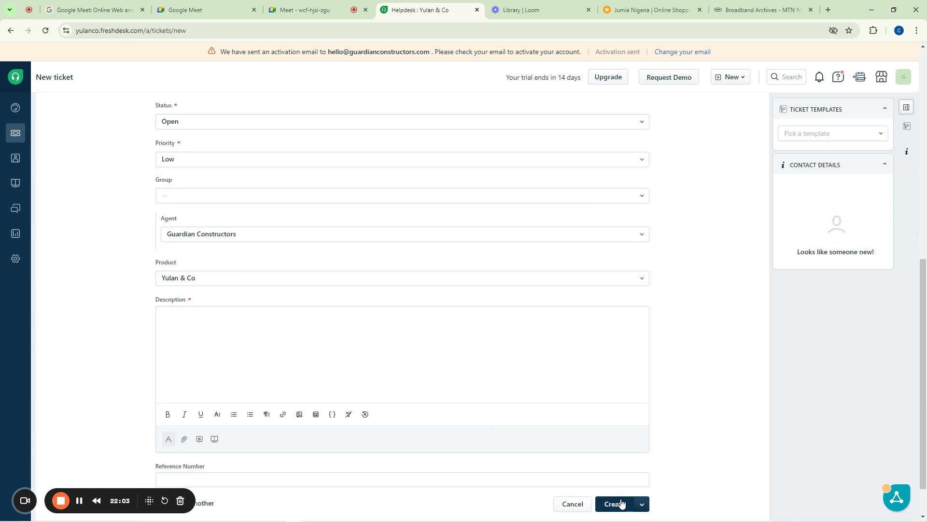
scroll(381, 331, "up", 9)
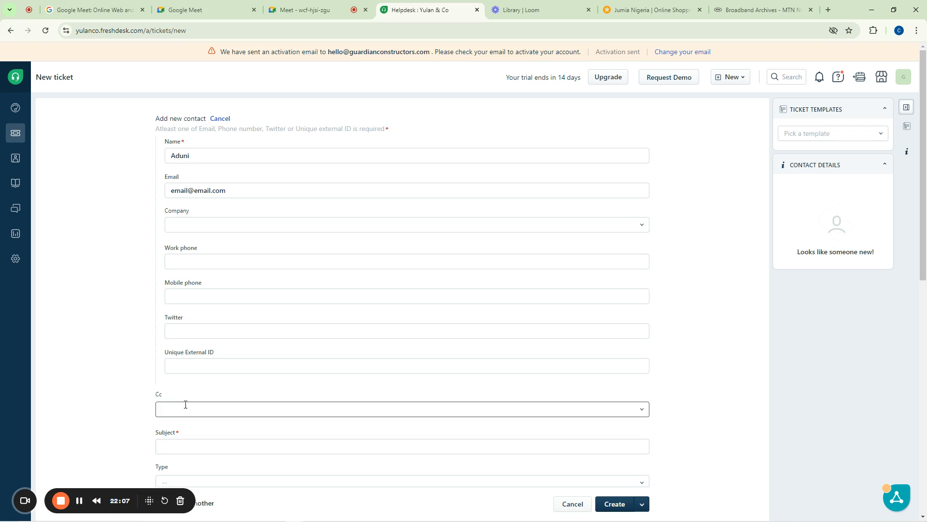
scroll(184, 408, "down", 2)
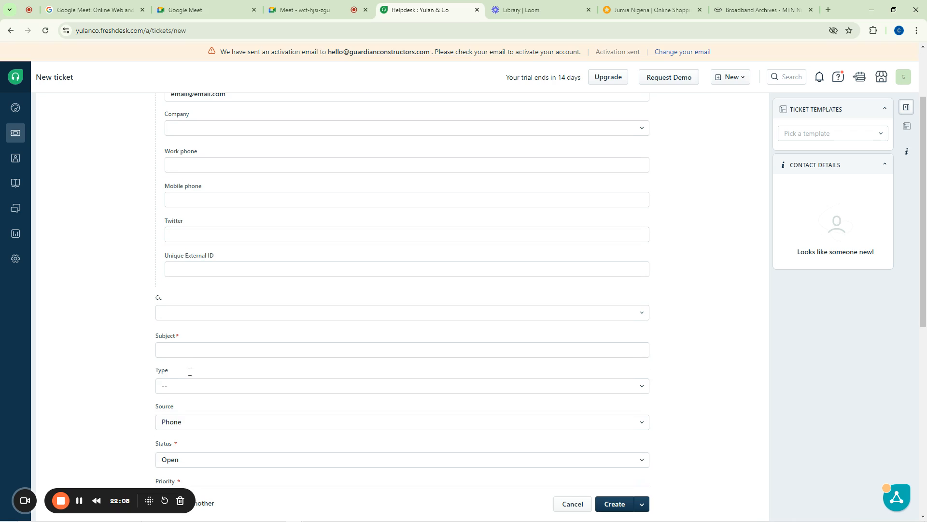
left_click(174, 313)
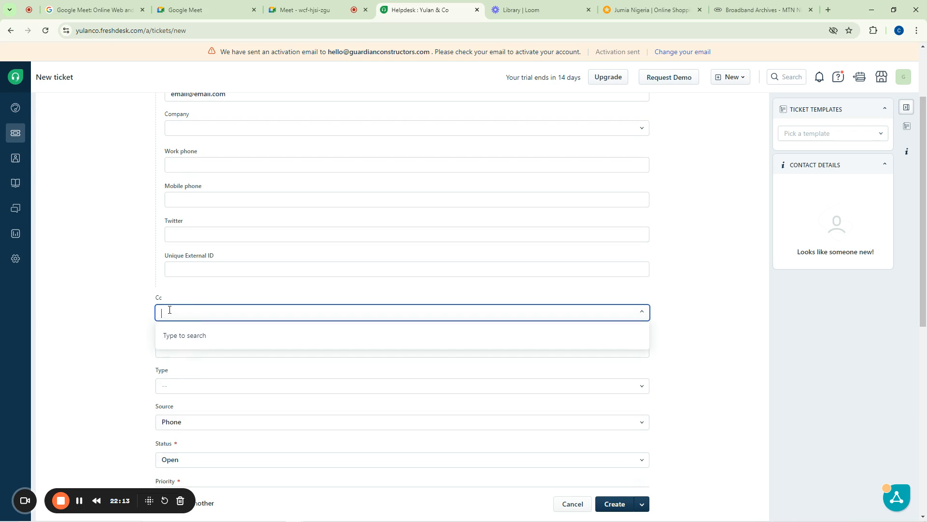
left_click(170, 309)
Enter 'Mast at Ogbomosho Grammar School is Not working' as the ticket subject
left_click(116, 306)
scroll(119, 306, "down", 4)
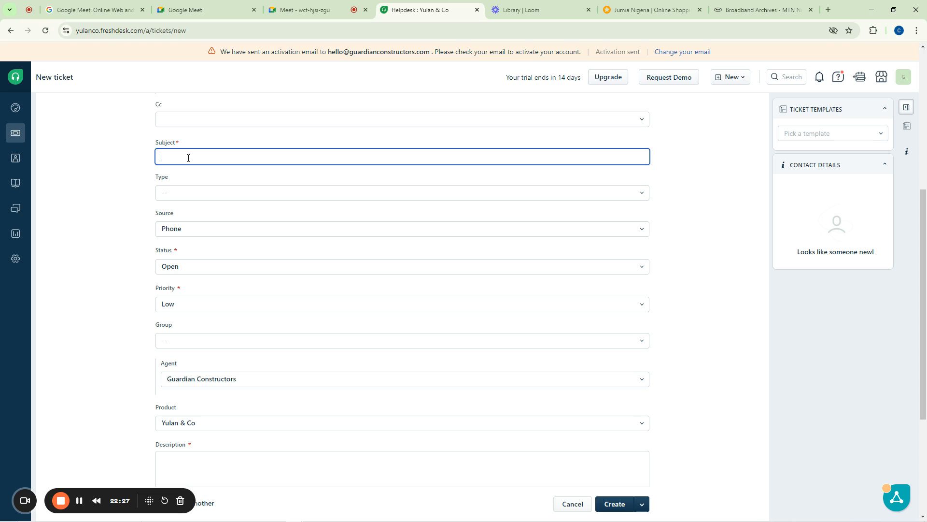
type("Masy")
type("t at Og")
type("bomosho G")
type("rammar")
type(" Schoo")
type("l is Not")
type(" working")
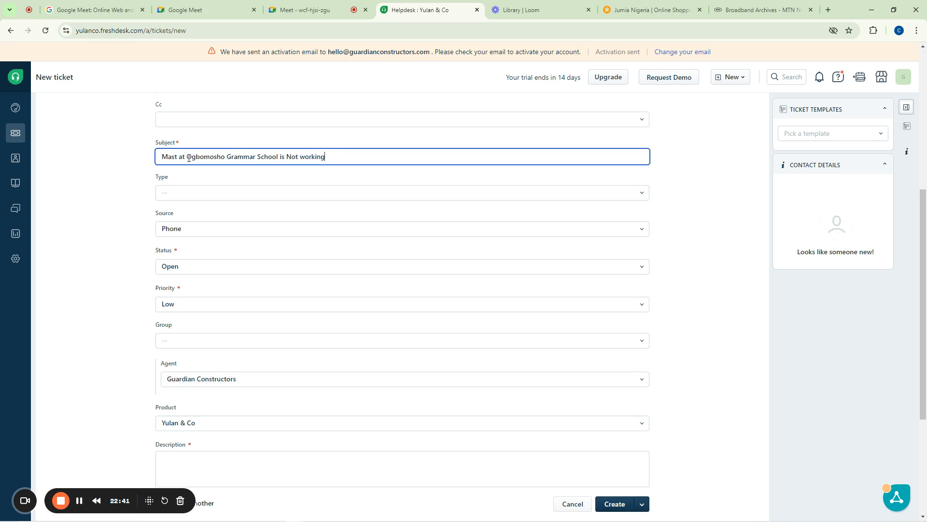
left_click(192, 196)
Set the ticket type to Problem, keeping source Phone and status Open
scroll(190, 216, "down", 1)
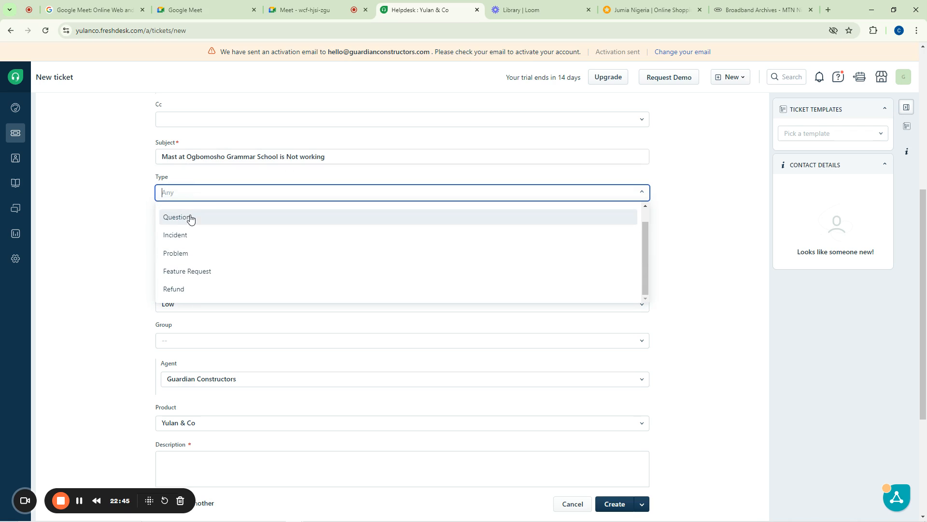
left_click(178, 254)
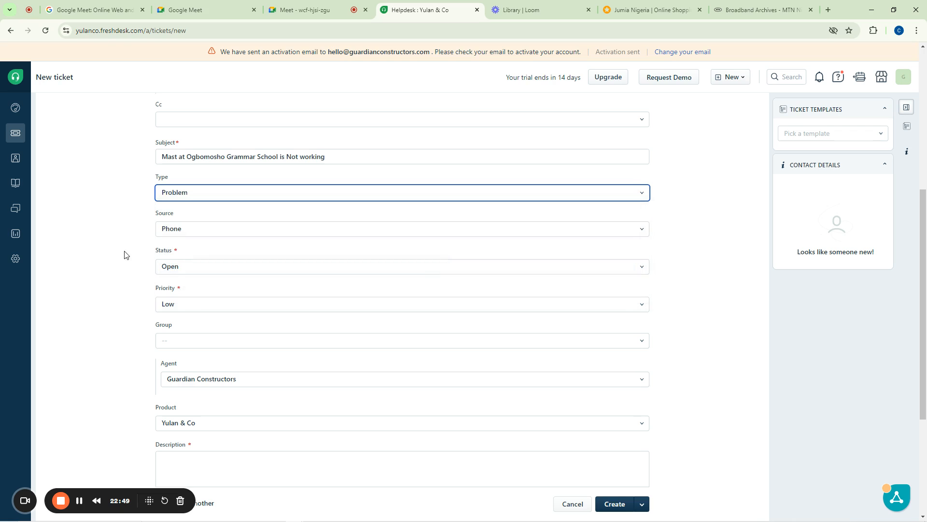
left_click(189, 232)
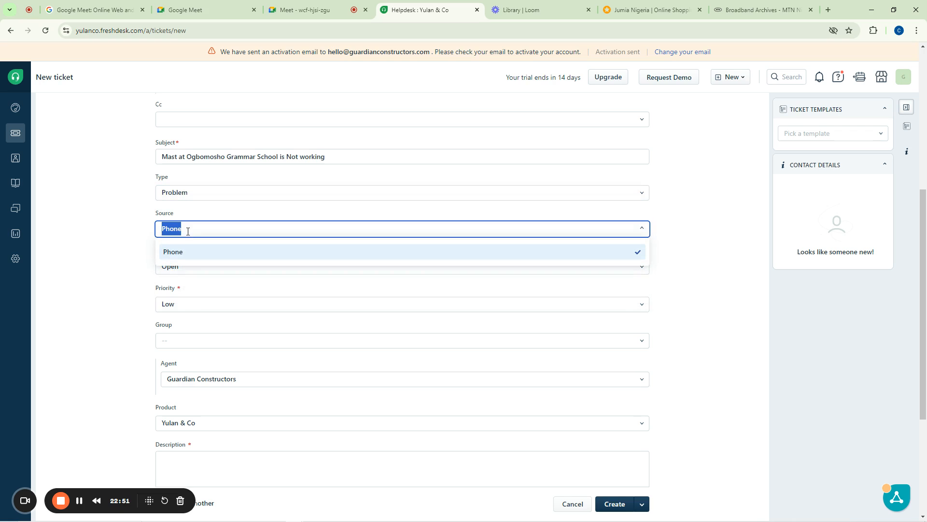
left_click(135, 233)
left_click(191, 230)
left_click(180, 252)
left_click(166, 253)
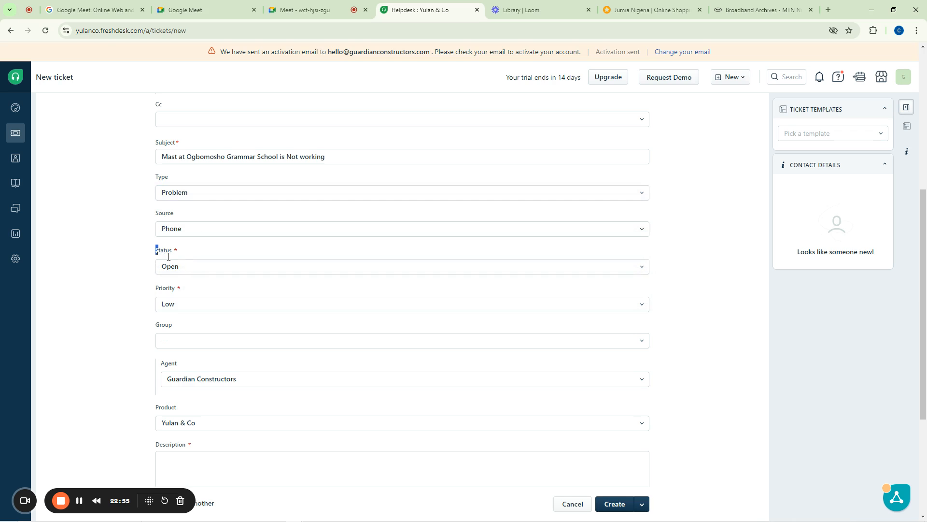
left_click(190, 269)
left_click(190, 269)
left_click(131, 277)
Set the ticket priority to High
scroll(131, 277, "down", 2)
left_click(173, 209)
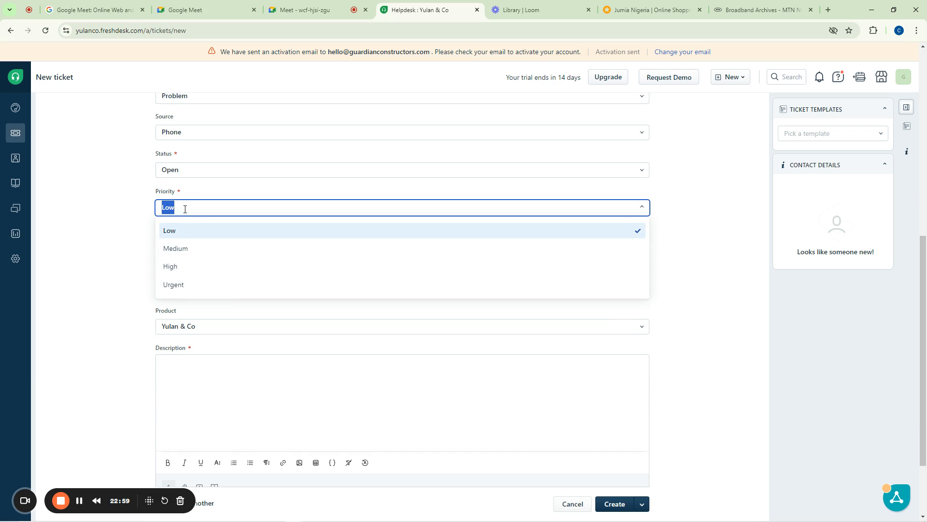
scroll(186, 193, "up", 5)
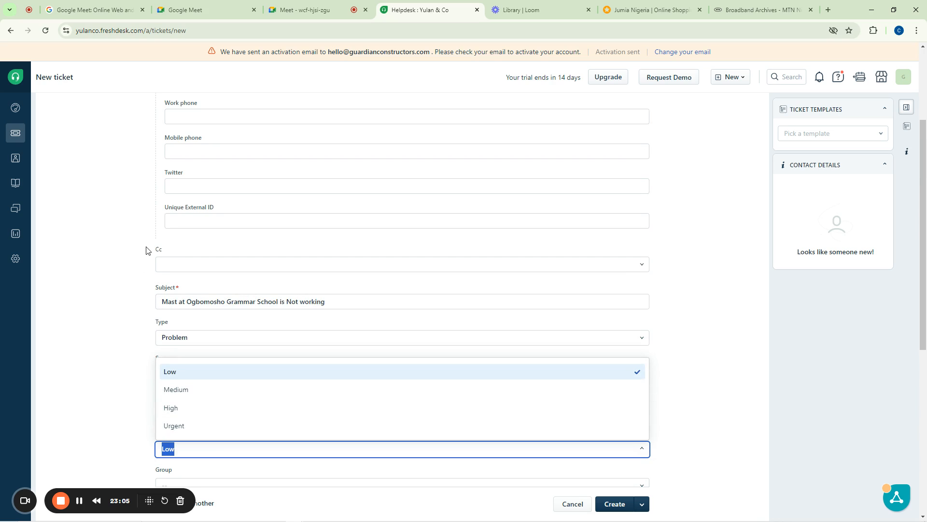
scroll(137, 256, "down", 2)
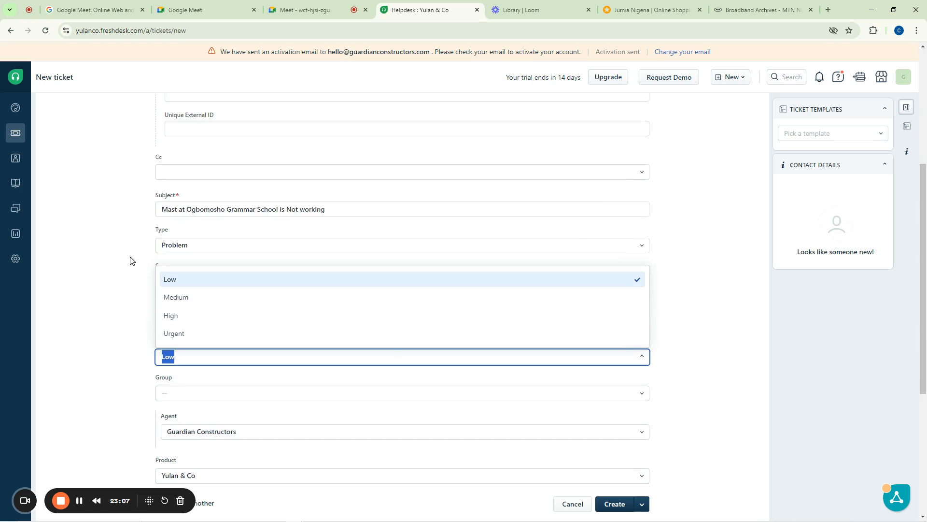
left_click(179, 316)
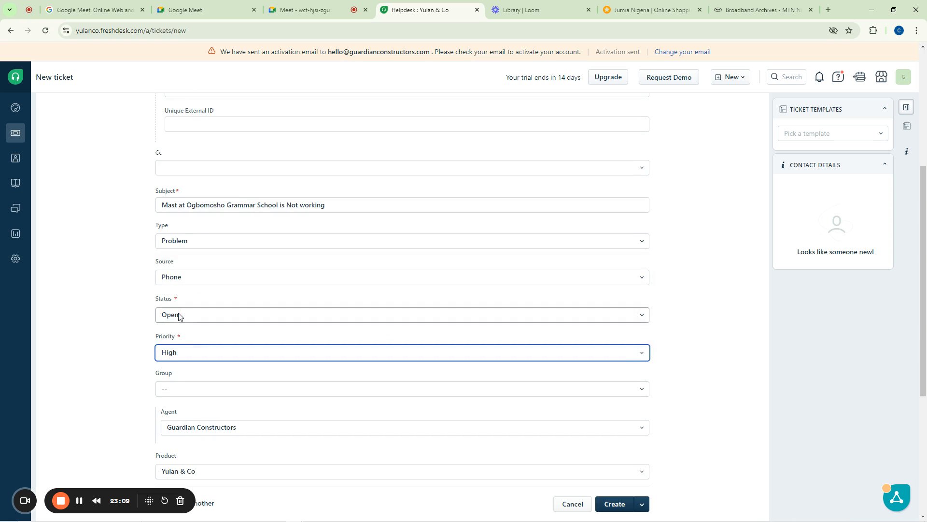
scroll(182, 306, "down", 2)
scroll(177, 308, "down", 2)
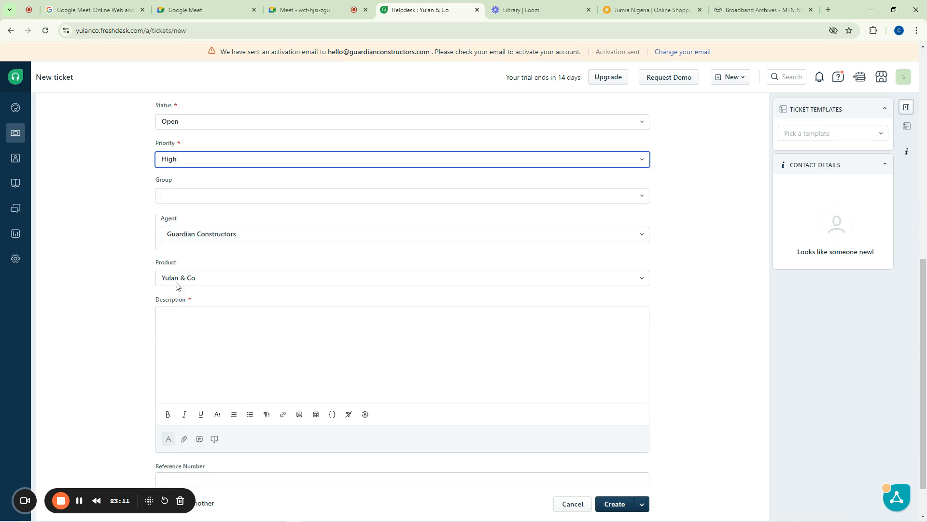
Assign the ticket to the Escalations group with no agent, keeping product Yulan & Co
left_click(168, 200)
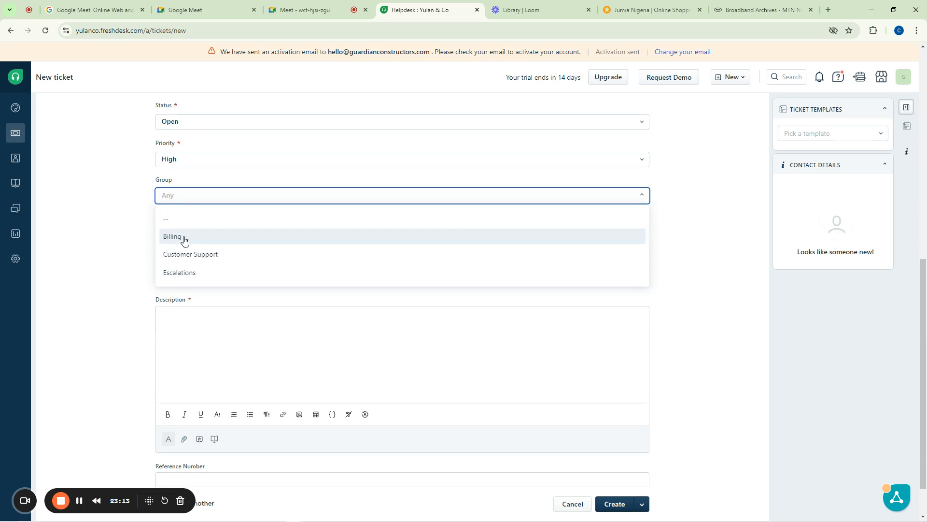
left_click(186, 272)
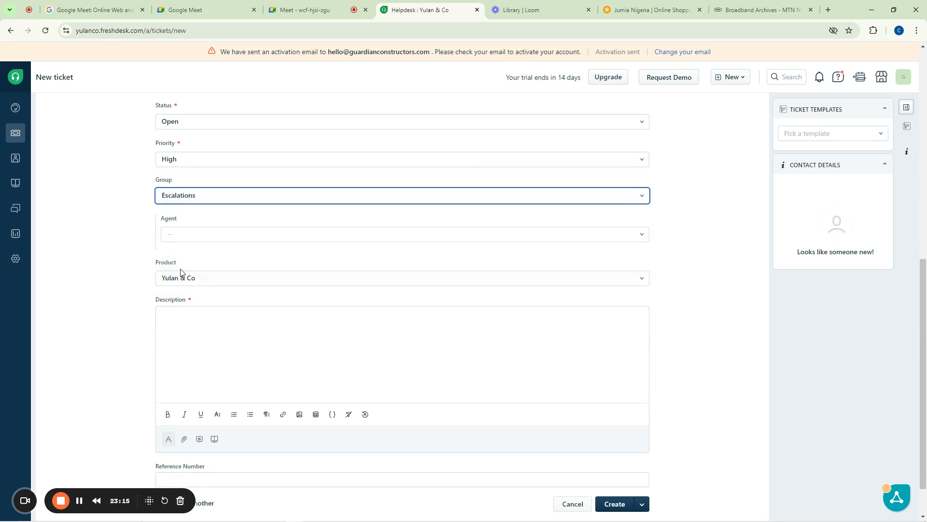
left_click(170, 234)
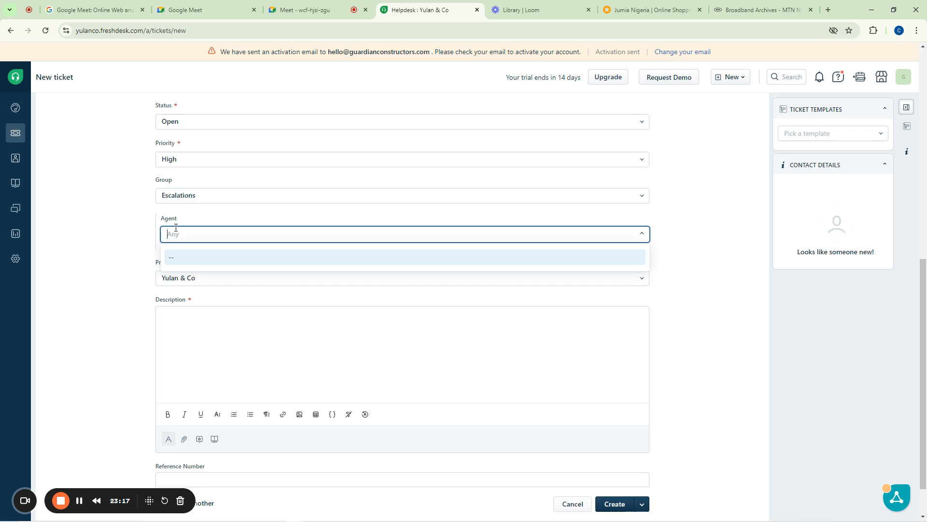
left_click(123, 217)
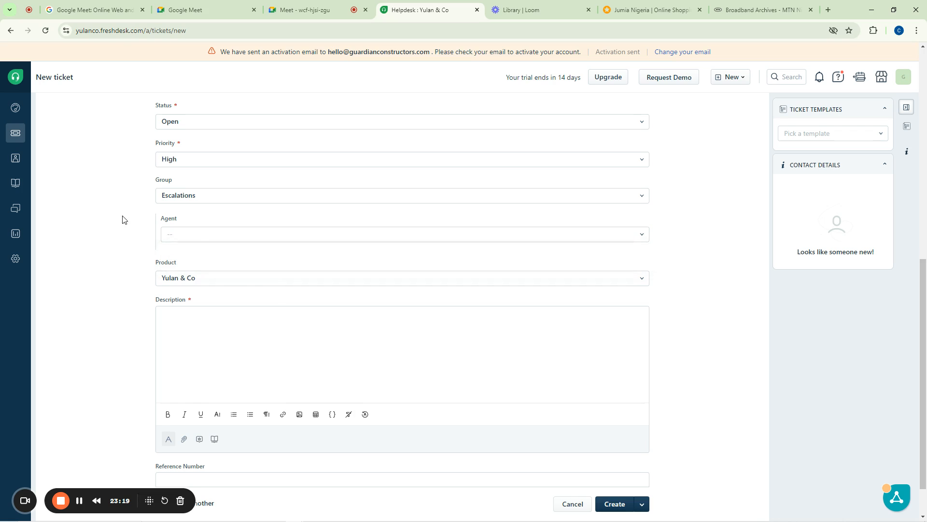
left_click(199, 280)
left_click(183, 303)
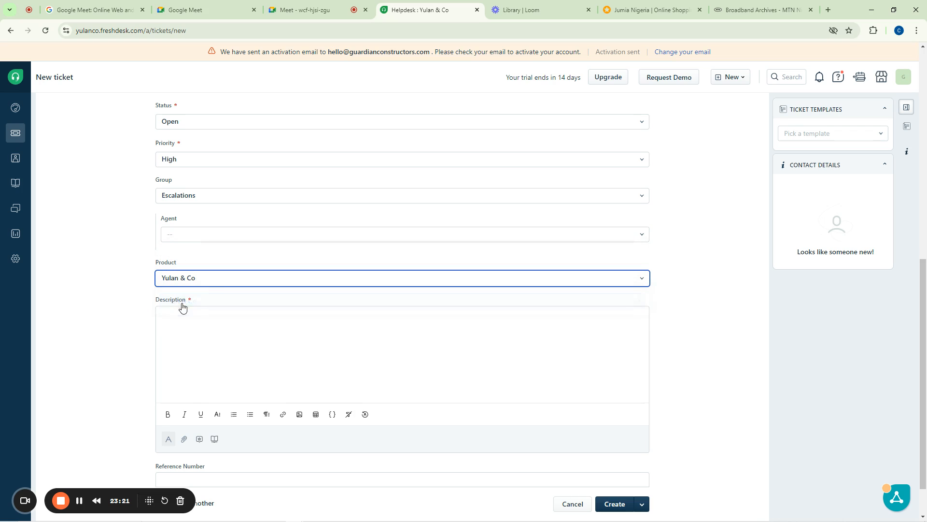
Describe the faulty Telcom Mast around Ogbomosho Grammar school, Ile Ife, Lagos state
left_click(188, 323)
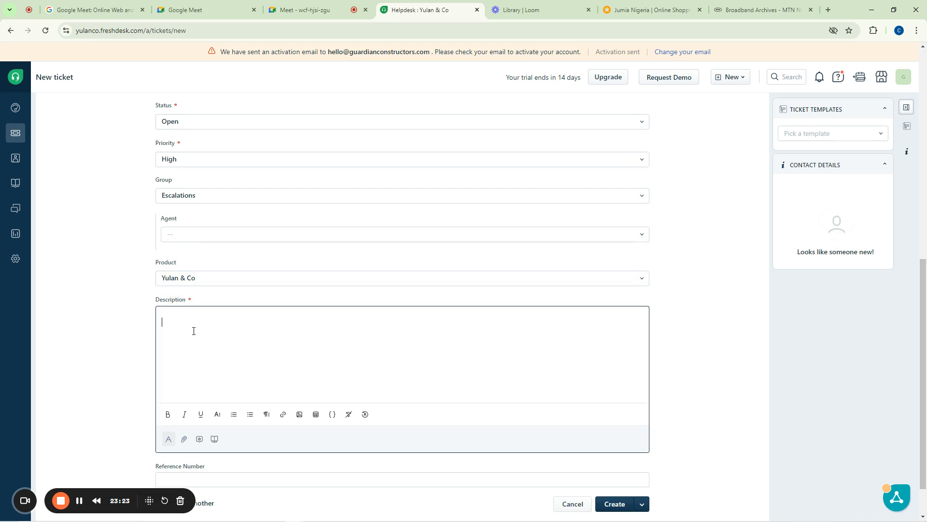
scroll(194, 331, "down", 1)
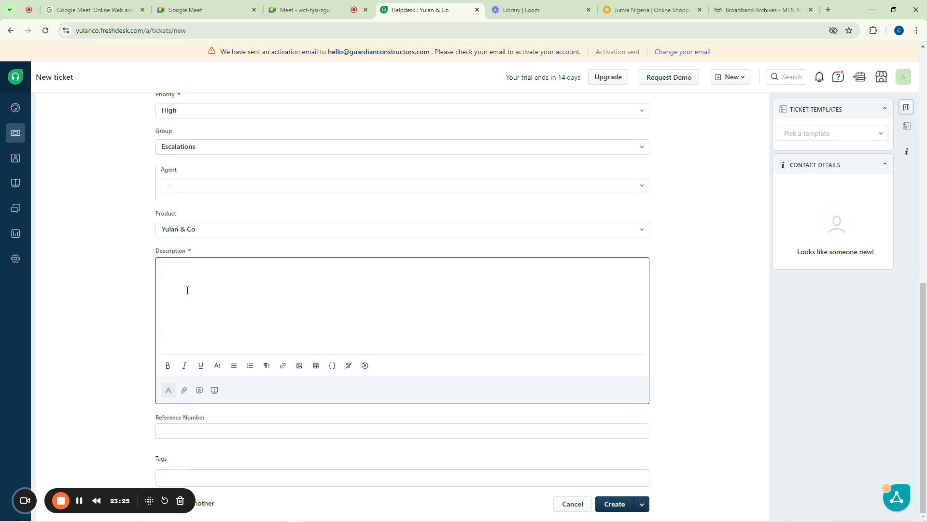
type("Customer called to report a faulty")
type("e")
key("BackSpace")
key("BackSpace")
type("Telcom Mast arounf")
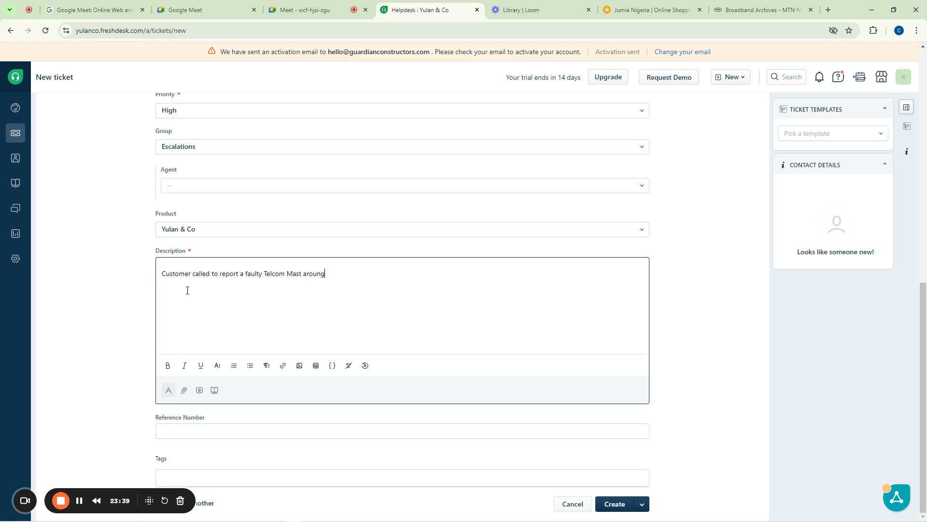
key("BackSpace")
type("d g")
key("BackSpace")
type("Ogbomosho Grammar school,")
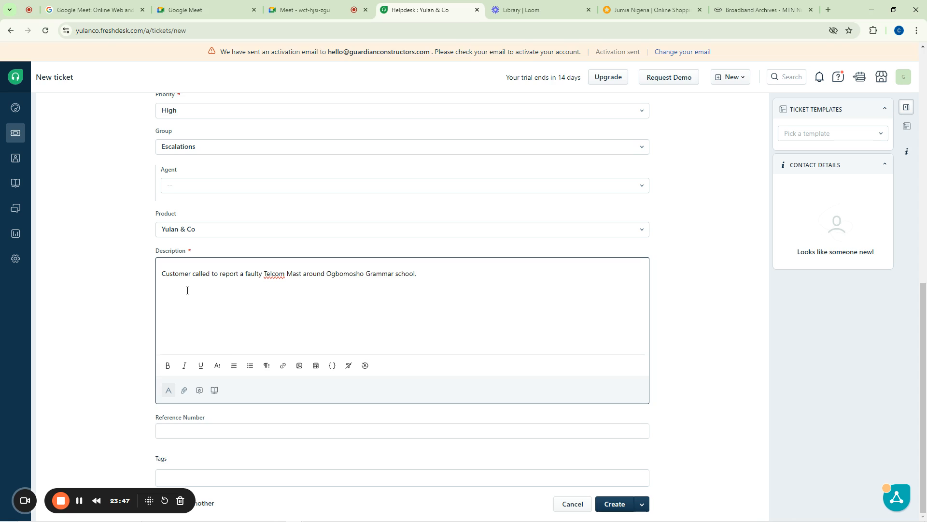
type(" Ile")
type(" Ife")
type("!")
type(", ")
type("Lagos state")
type("!")
Add description lines for 'Duration: 5 Days', the landmark, and the customer's name
key("Return")
type("Duration: 5 Days")
key("Return")
key("Return")
type("Ladma")
key("BackSpace")
key("BackSpace")
key("BackSpace")
type("ndmark: Og")
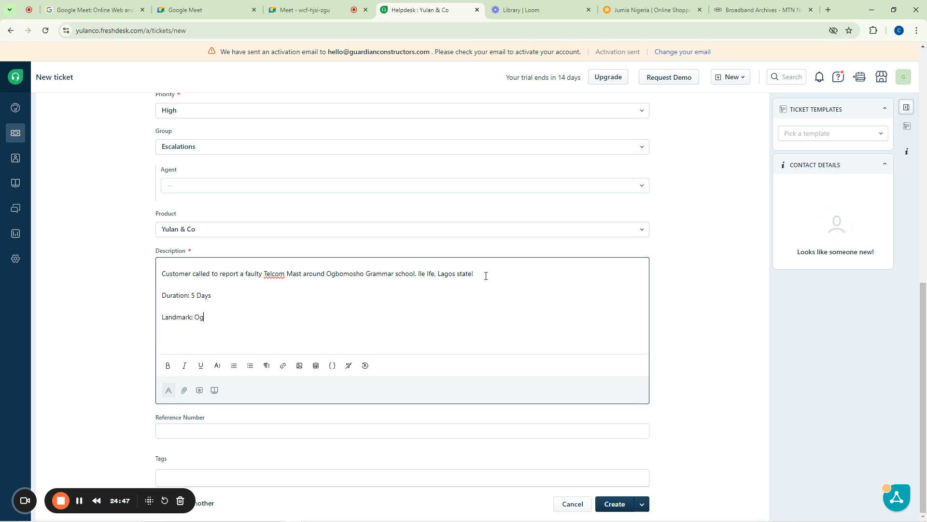
type("bosho Grammar school before the Juction")
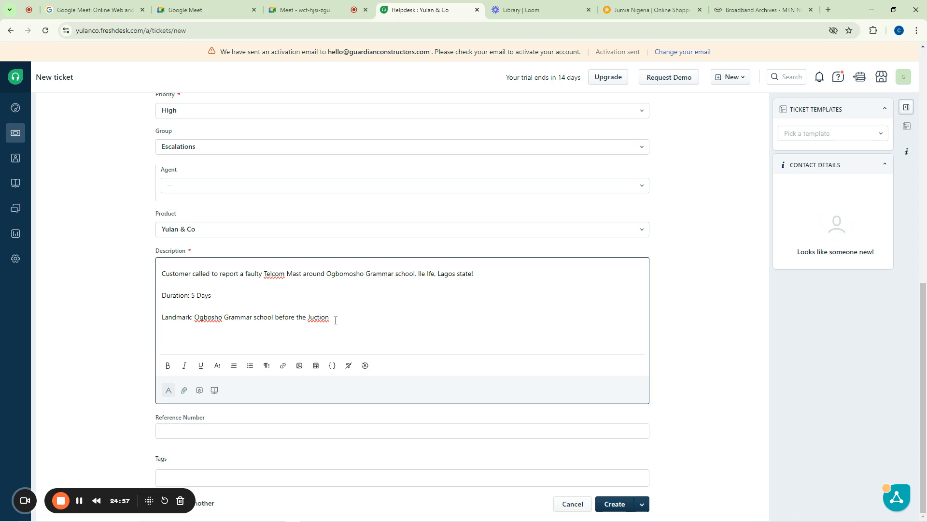
key("Return")
key("Return")
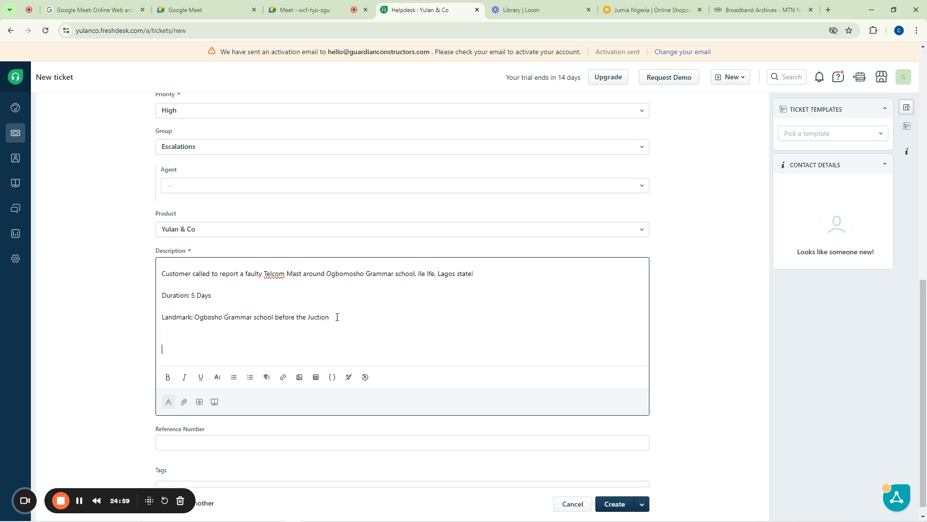
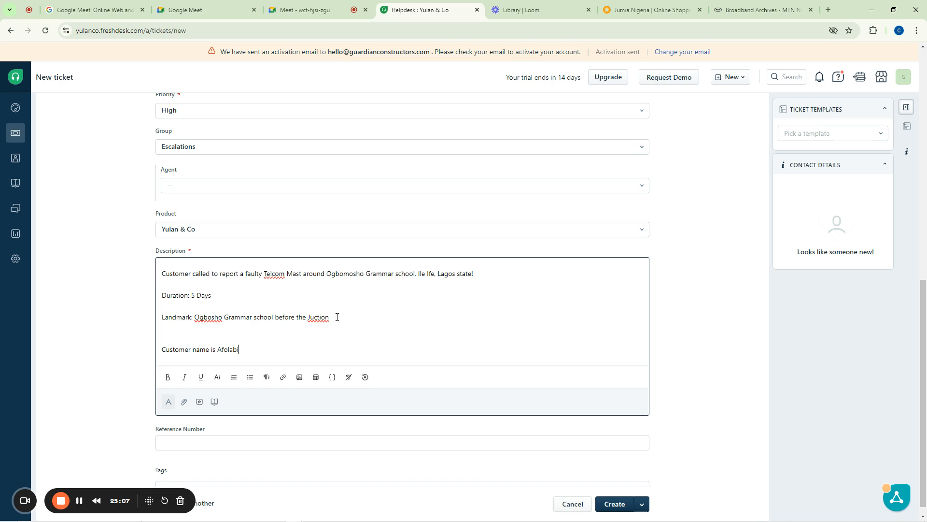
scroll(300, 311, "down", 1)
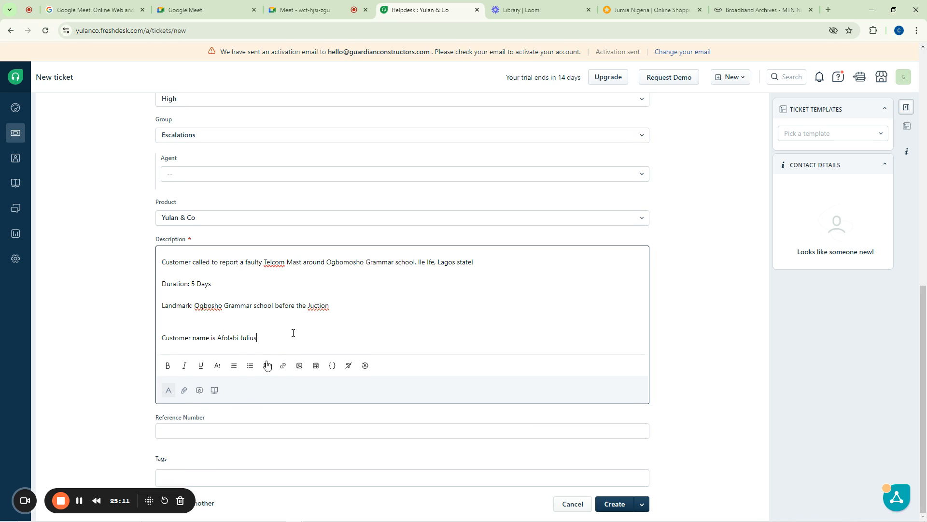
Fill in the ticket's reference number and review the completed form
left_click(187, 427)
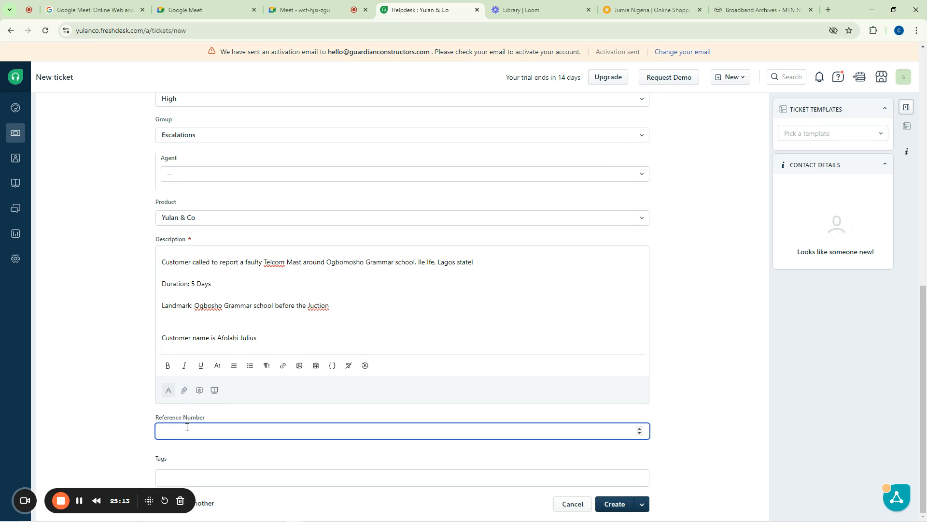
scroll(546, 217, "up", 10)
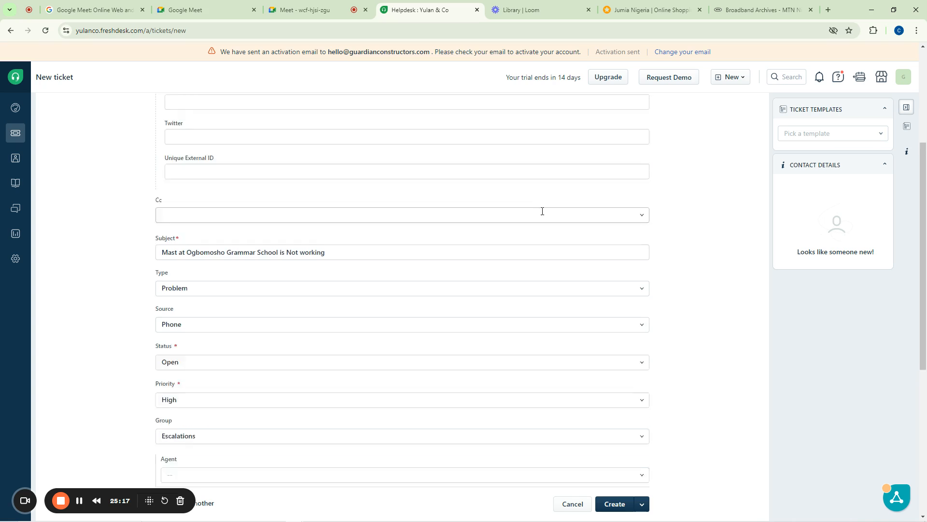
scroll(545, 261, "down", 10)
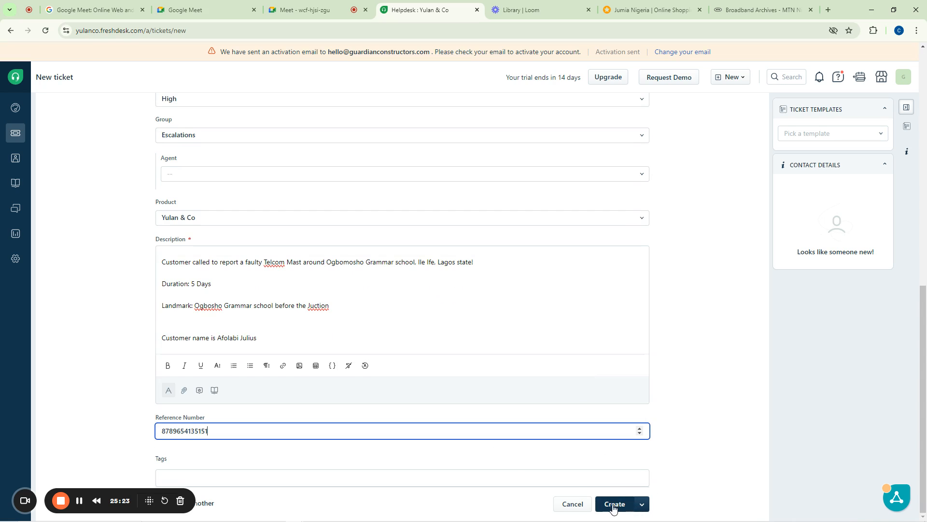
scroll(296, 263, "up", 10)
scroll(296, 263, "up", 1)
scroll(544, 300, "down", 10)
scroll(355, 316, "up", 10)
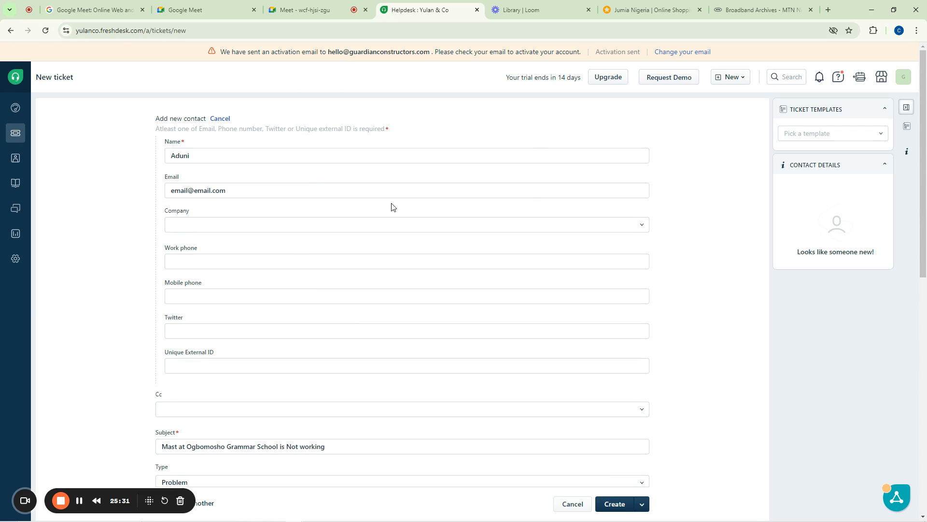
scroll(641, 509, "down", 5)
Show and then dismiss the Create button's extra options
left_click(641, 505)
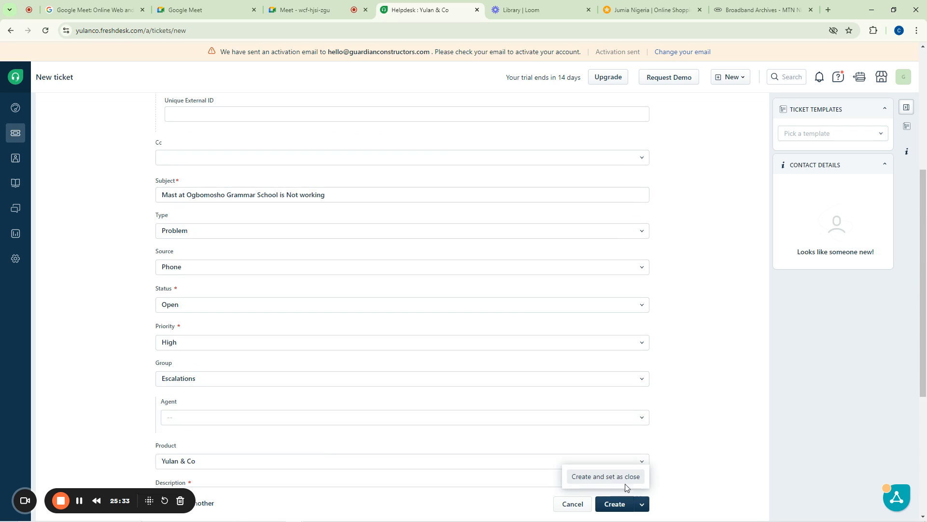
scroll(672, 435, "down", 5)
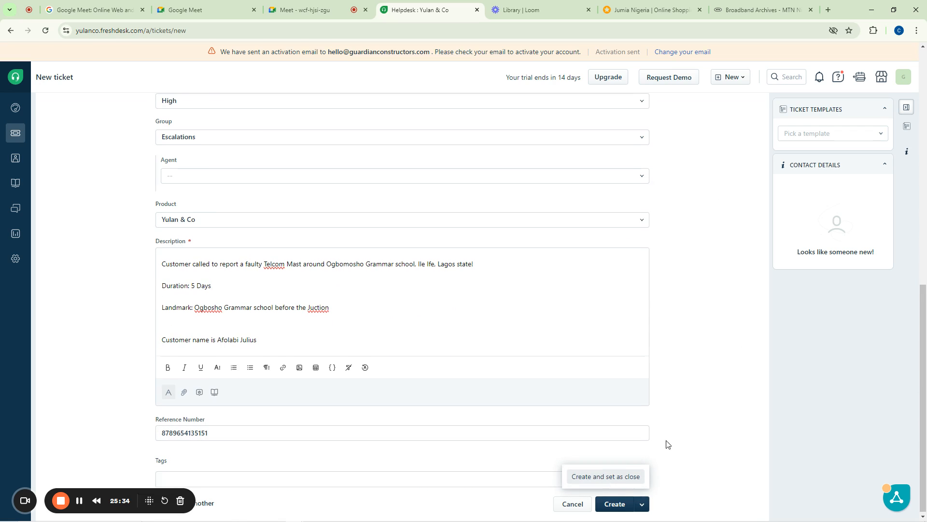
left_click(614, 504)
Submit the form, creating ticket #3 as Open, High priority, in Escalations
left_click(614, 505)
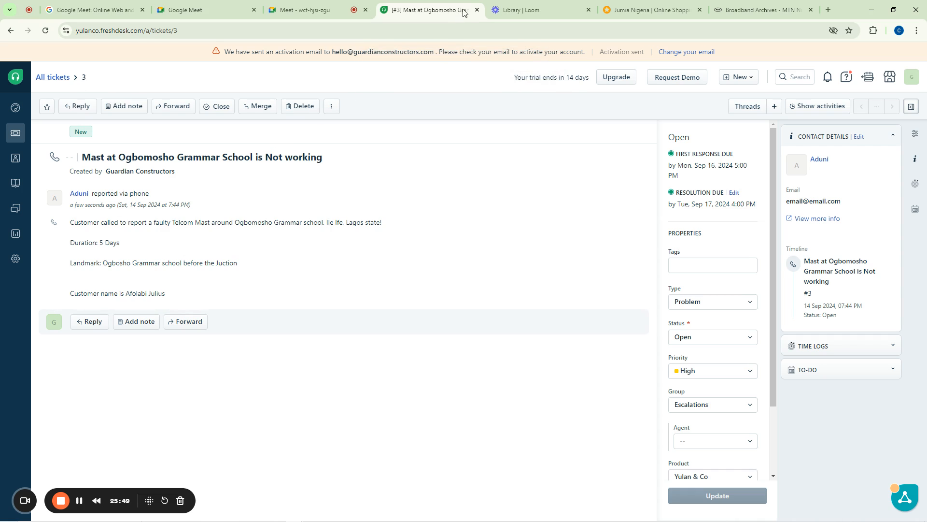
mouse_move(539, 3)
left_click(80, 501)
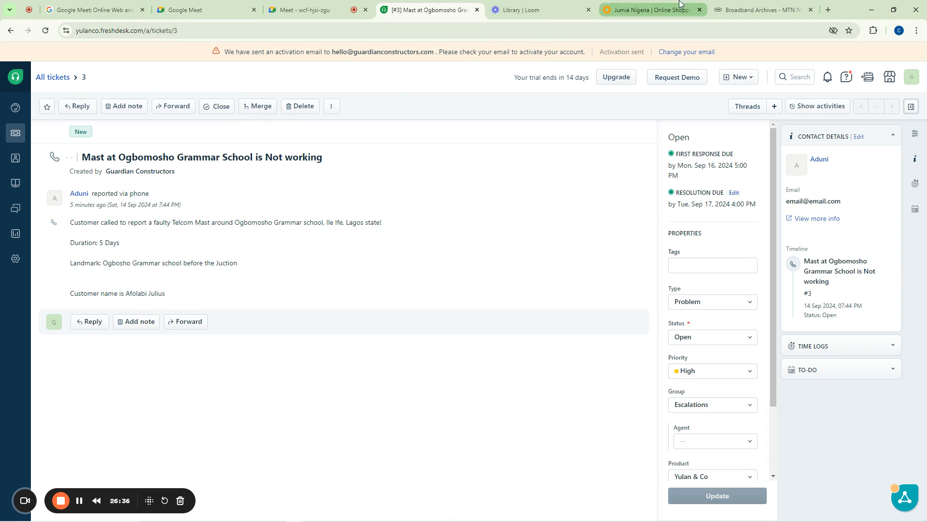
Start the Zigi chat assistant on MTN's broadband Products & services page
left_click(729, 9)
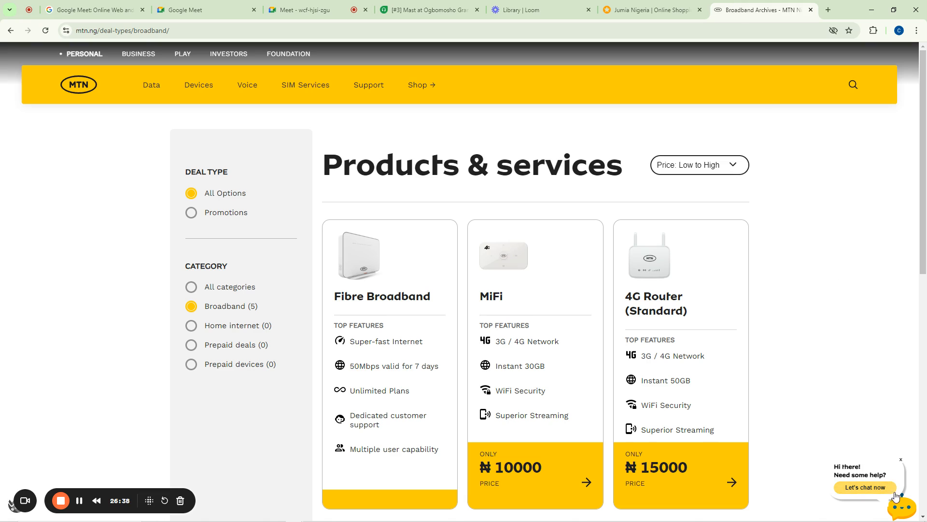
left_click(872, 487)
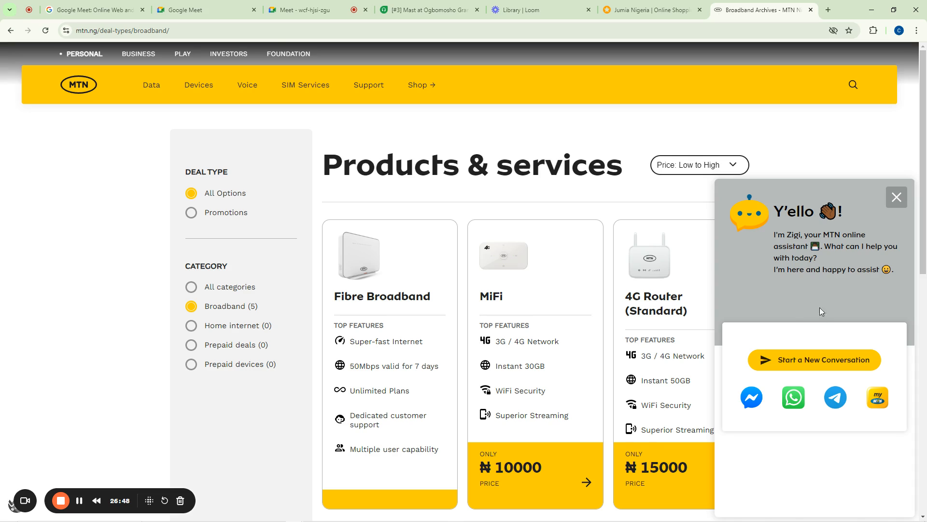
left_click(407, 7)
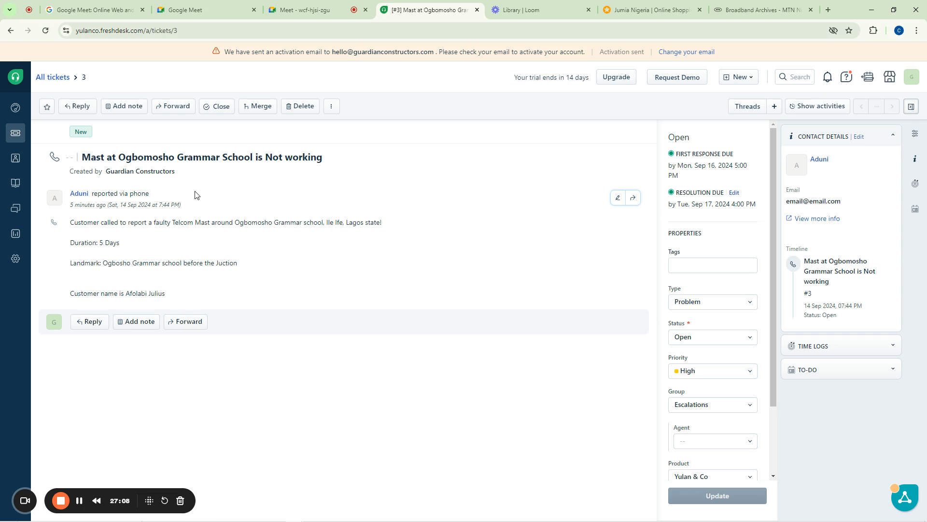
left_click(747, 10)
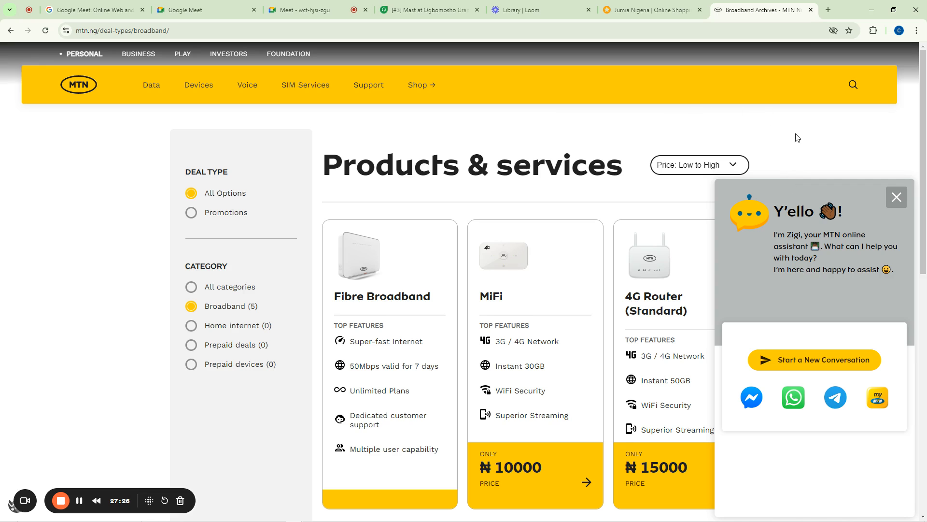
Go back to the Google Meet call and show the Chat with everyone messages
left_click(341, 9)
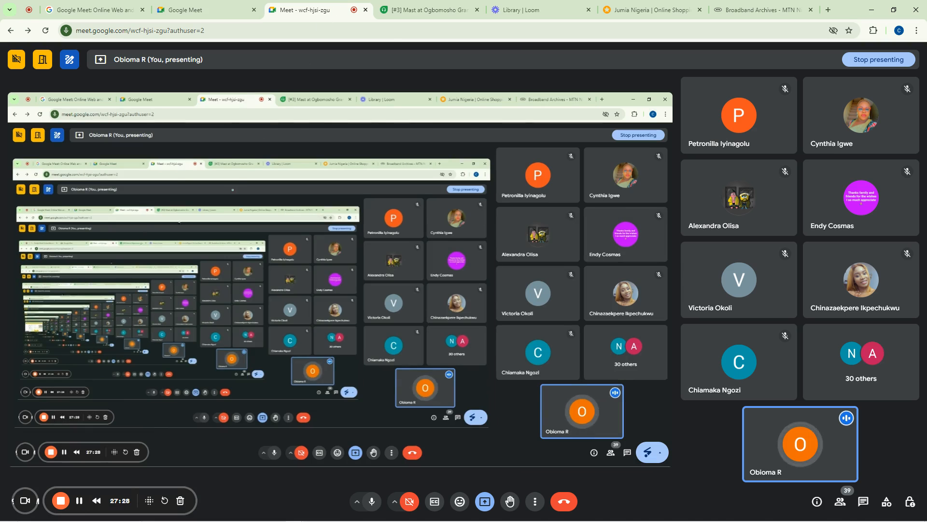
left_click(410, 9)
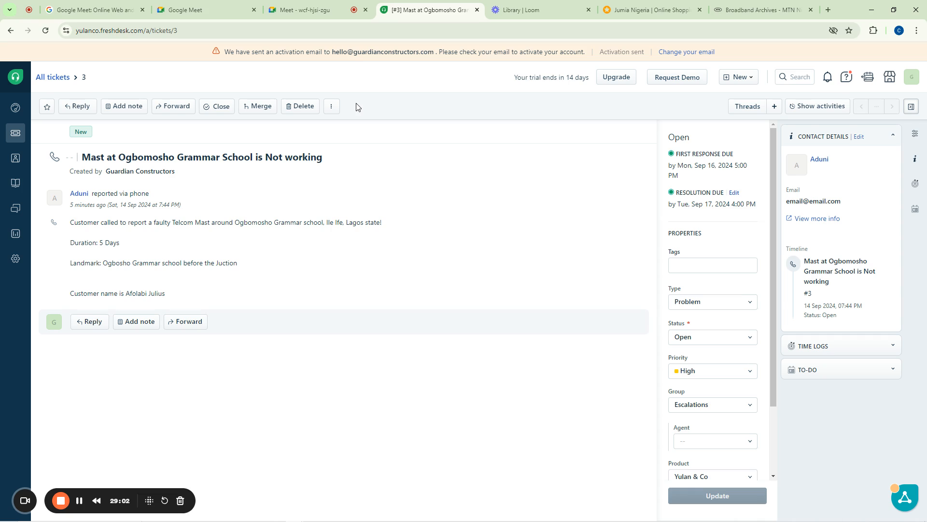
left_click(323, 4)
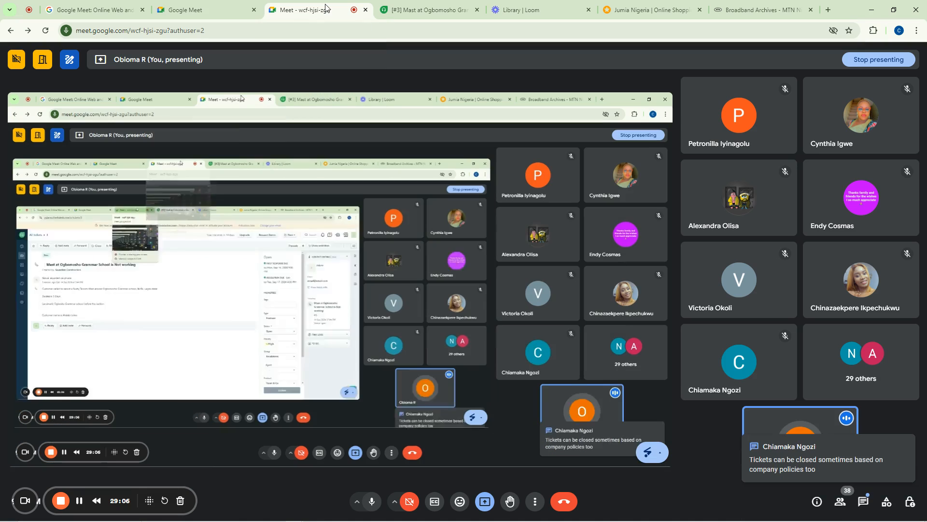
left_click(863, 501)
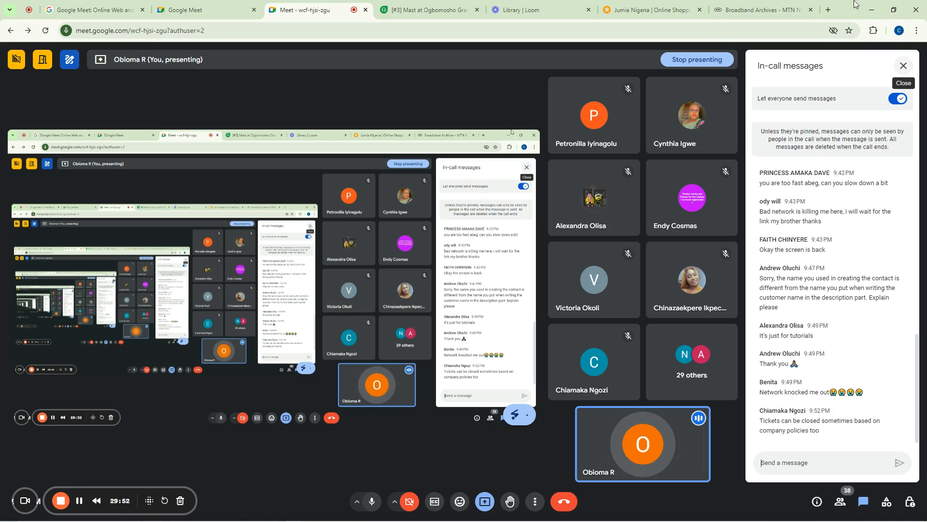
mouse_move(443, 4)
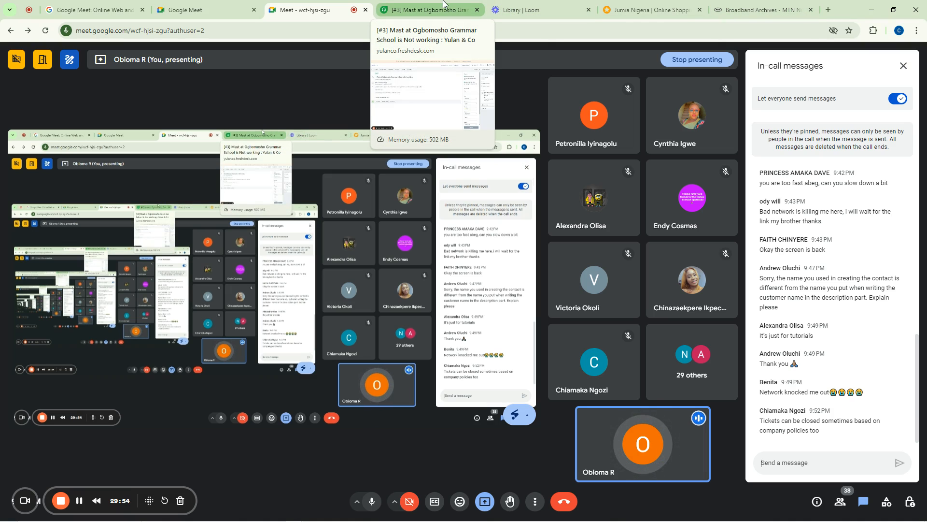
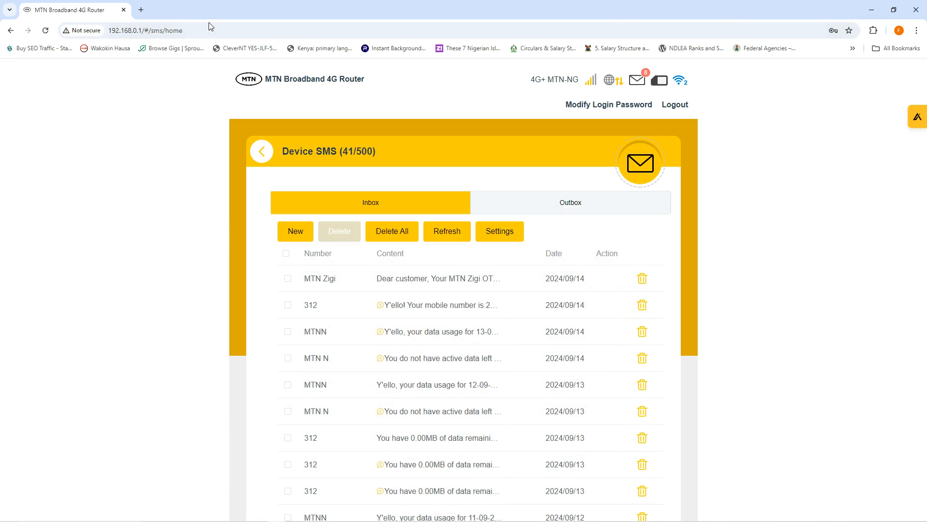
Open web.whatsapp.com in a new browser tab
left_click(142, 10)
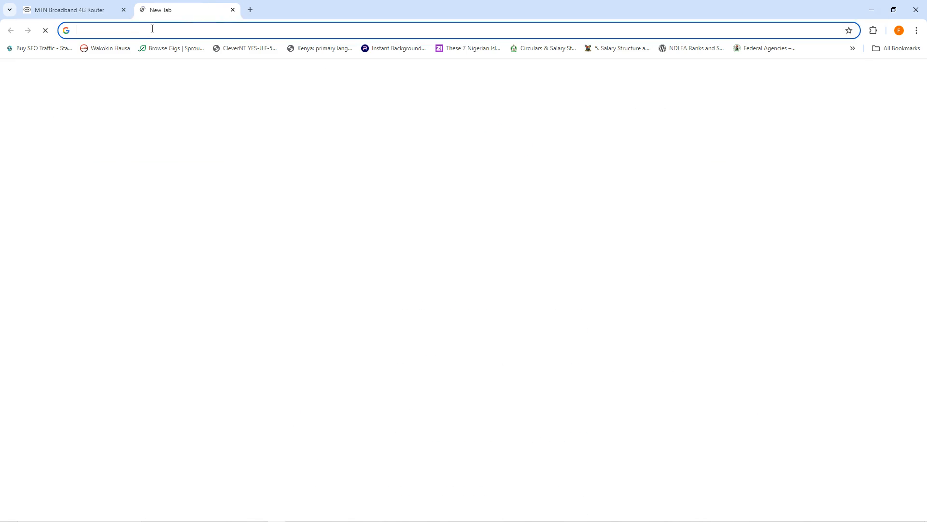
left_click(153, 28)
type("web")
key("Return")
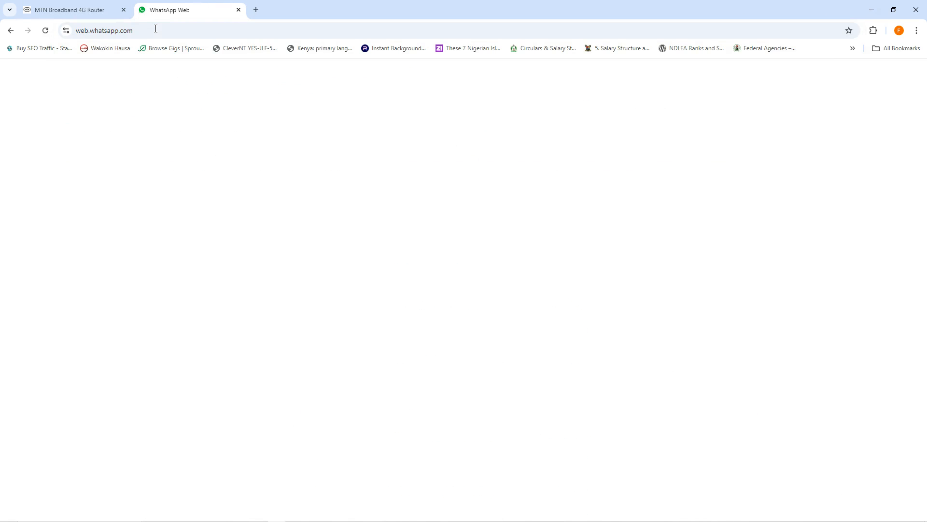
Bring the Google Meet window back and switch to the Freshdesk ticket tab
left_click(871, 8)
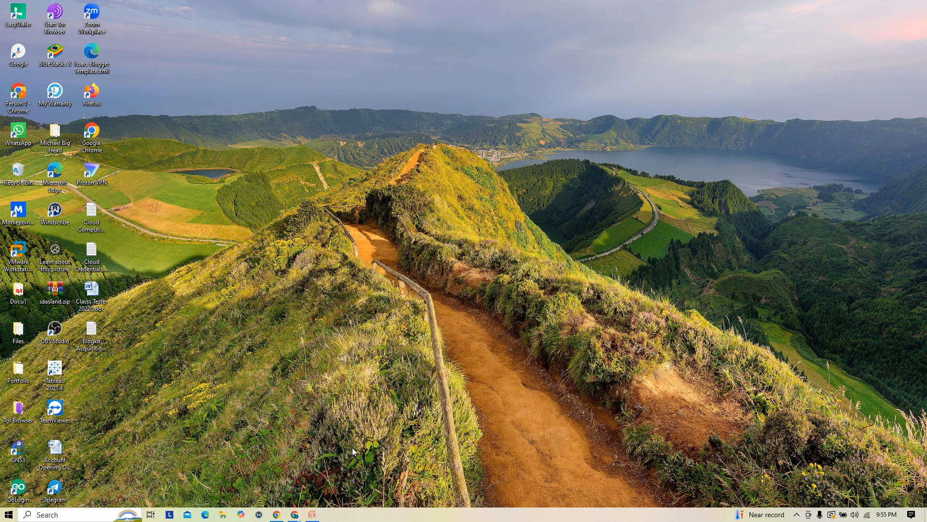
left_click(282, 516)
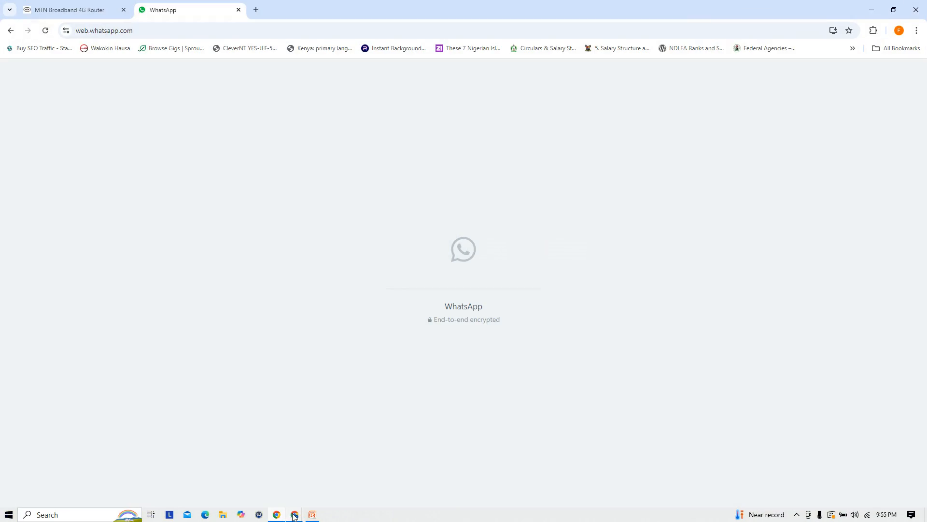
mouse_move(294, 514)
left_click(135, 476)
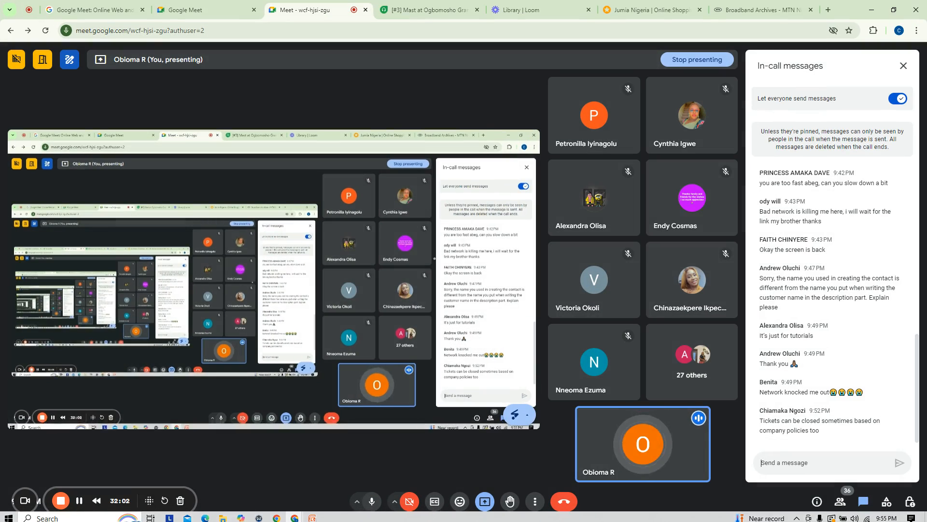
left_click(420, 3)
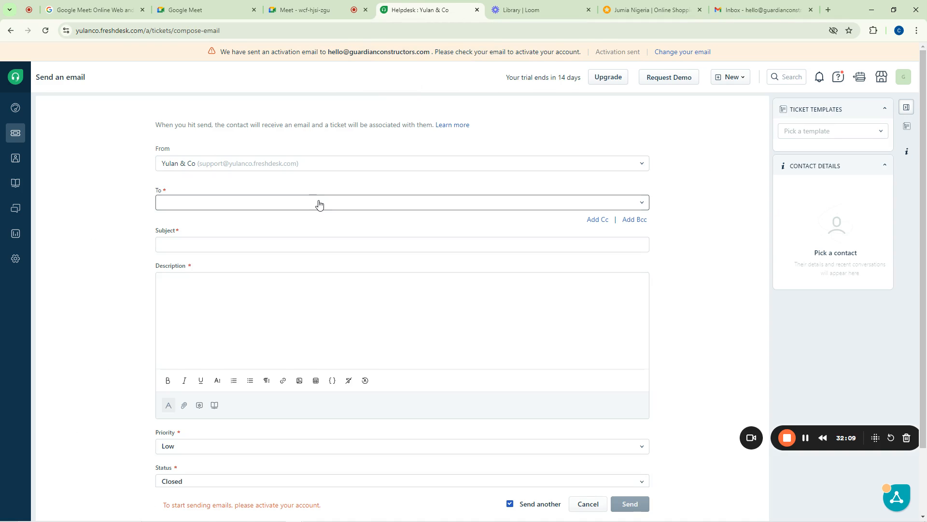
Glance at the Gmail inbox, then come back to the Freshdesk page
scroll(319, 203, "down", 2)
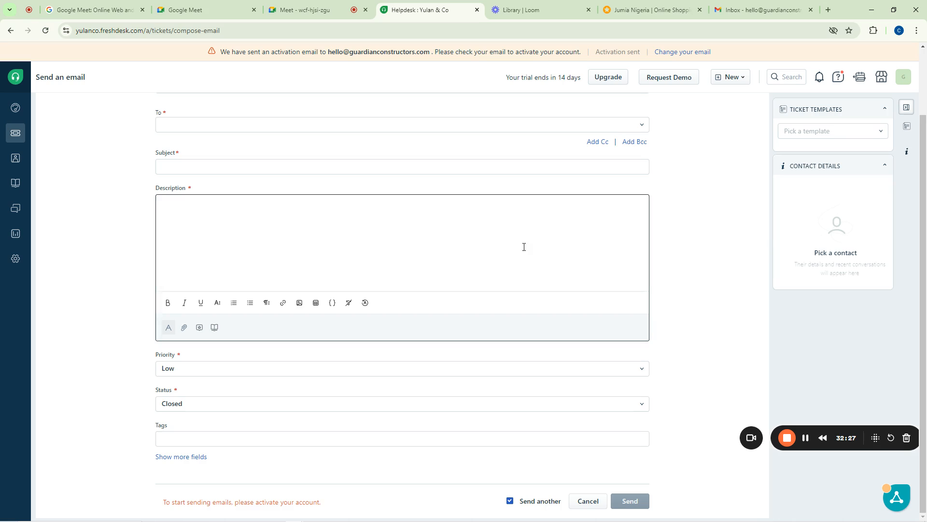
left_click(771, 7)
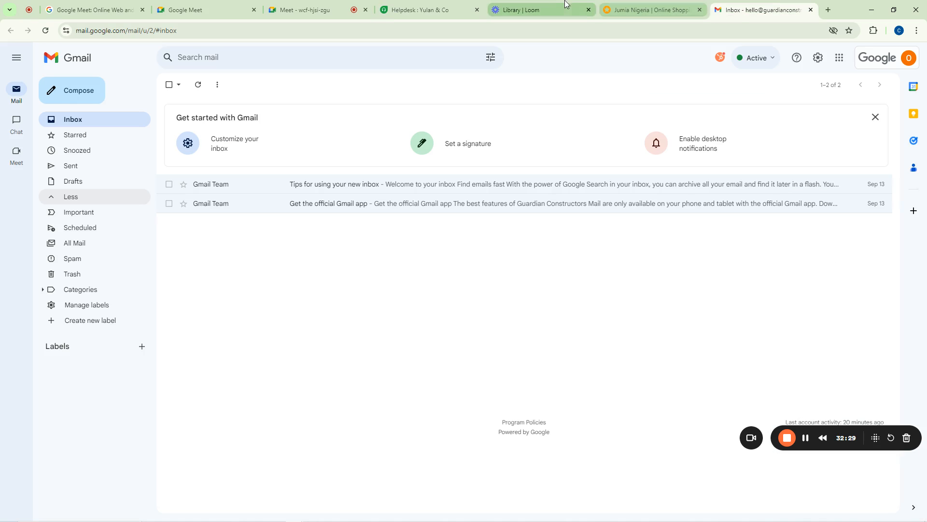
left_click(421, 9)
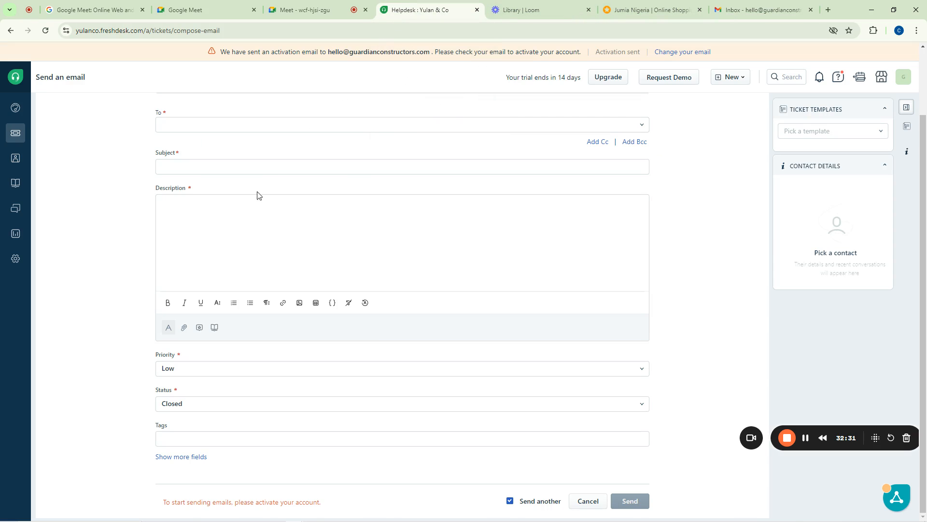
scroll(695, 150, "up", 2)
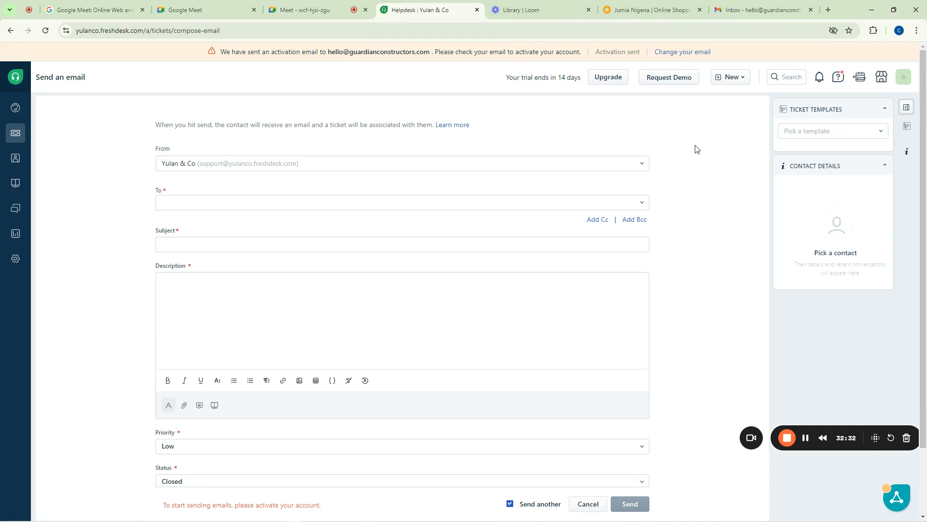
Start a New email from the New menu and move from the To field into Subject
left_click(730, 80)
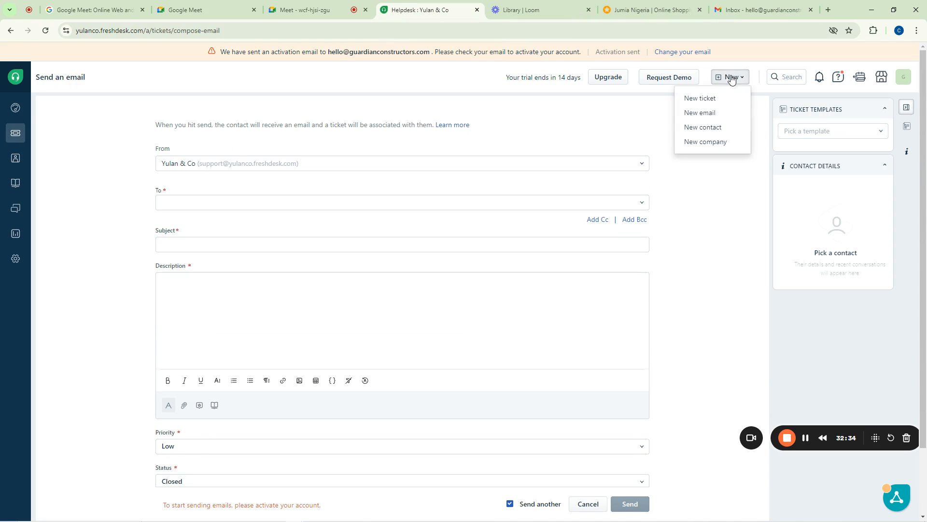
left_click(714, 116)
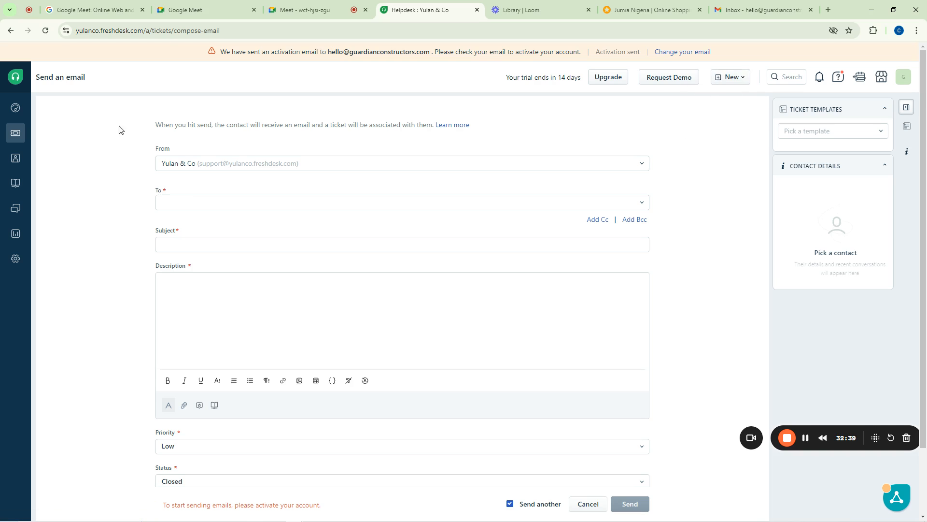
scroll(197, 201, "down", 1)
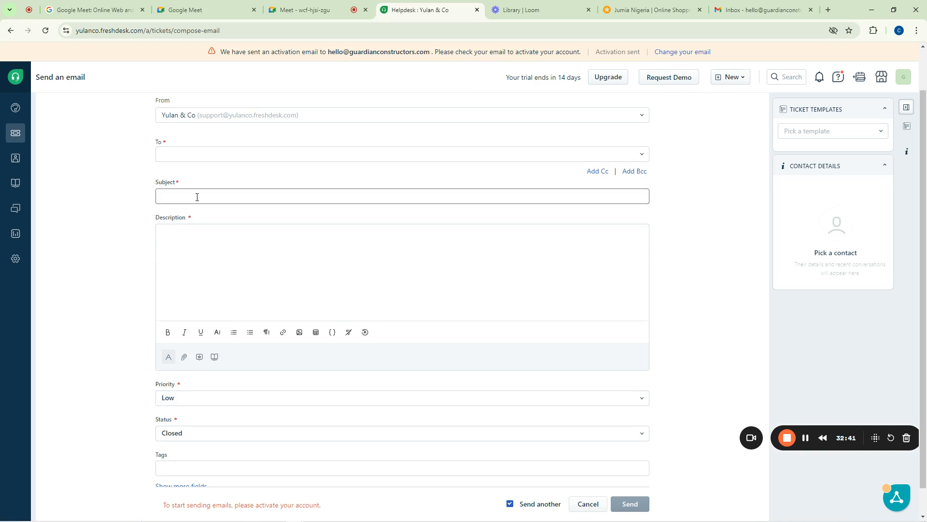
left_click(174, 155)
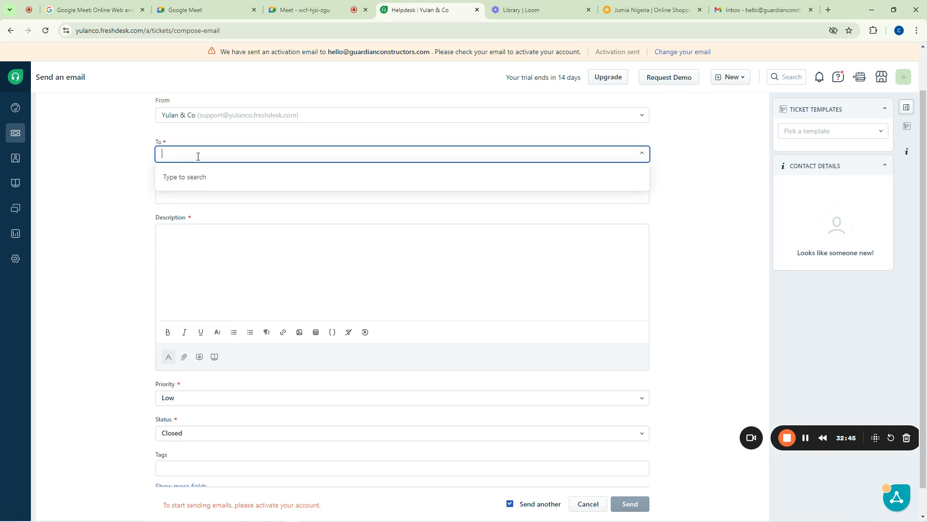
left_click(198, 156)
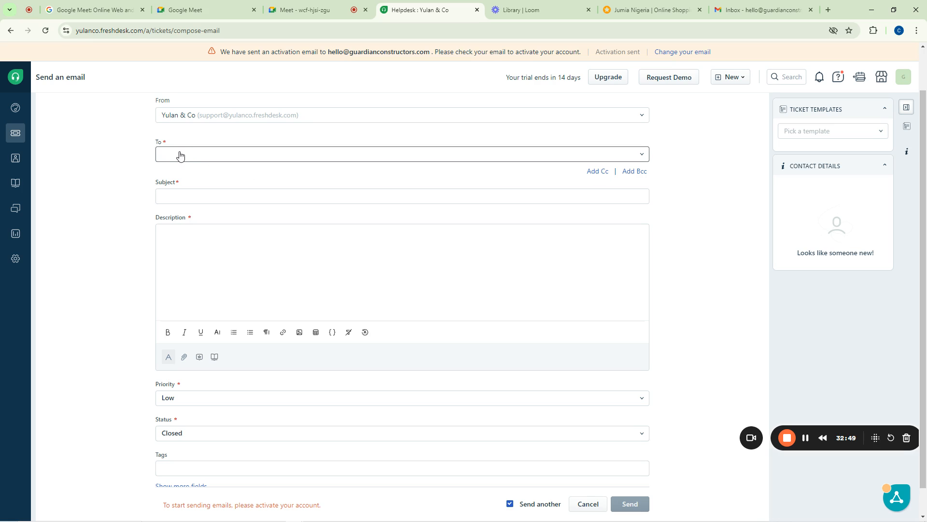
left_click(199, 154)
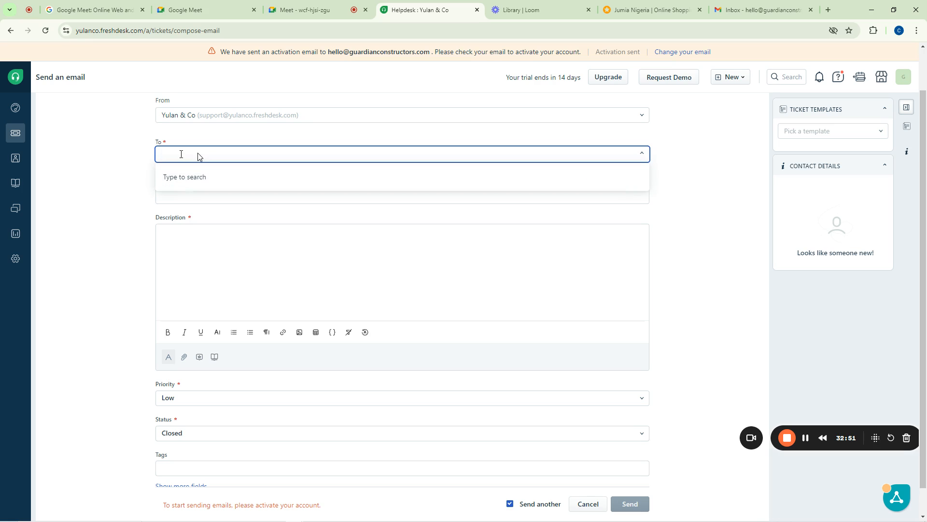
left_click(106, 167)
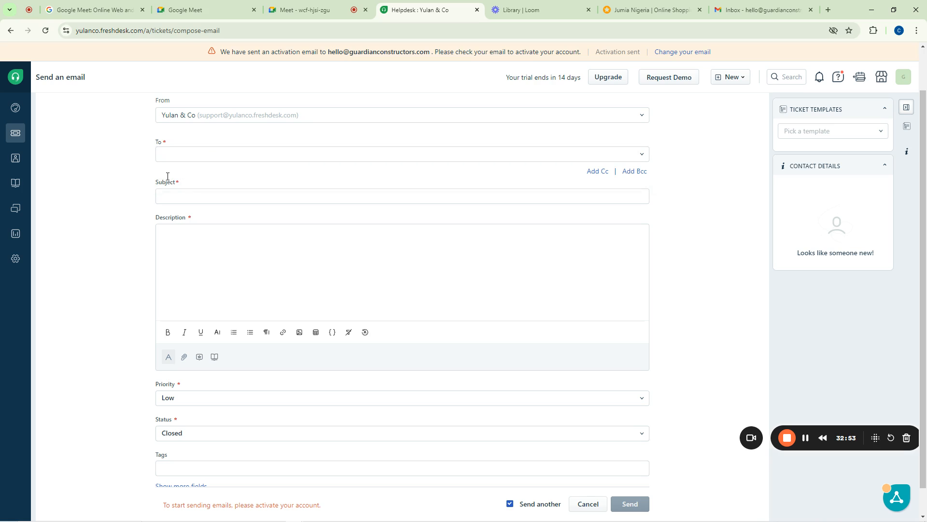
left_click(169, 191)
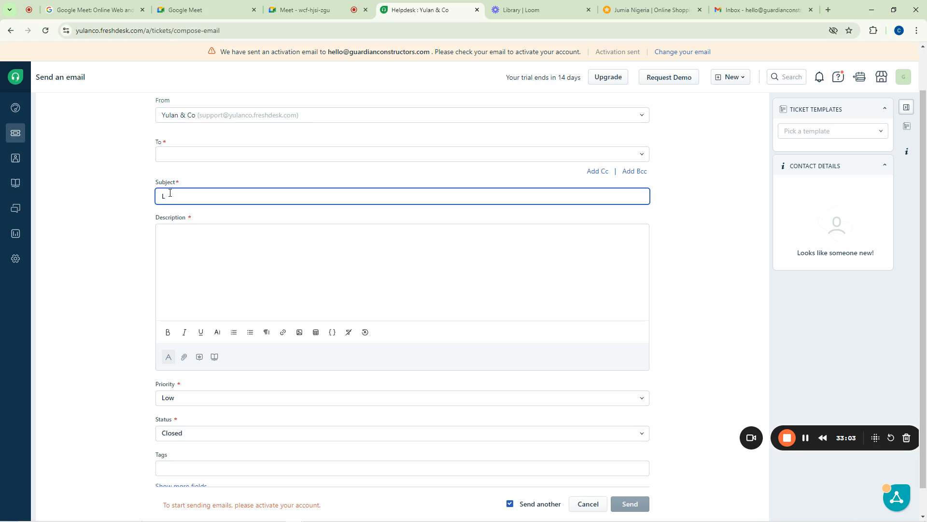
Enter the subject 'Last Invitation to Clear your Debt'
type("ast Invitation to Clear your Debt")
Write the body's opening: Dear Customer, Access Bank Nigeria Limited inviting you to pay your loans
left_click(221, 267)
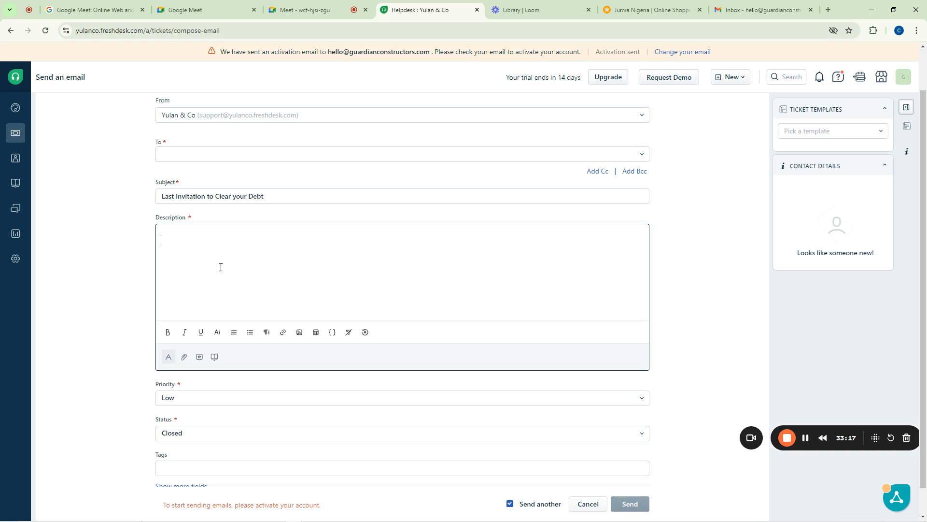
type("Dear Custom")
type("er  ")
type("We are acce")
type("ss B")
type("ANK nIGERI")
type("A lIMITED")
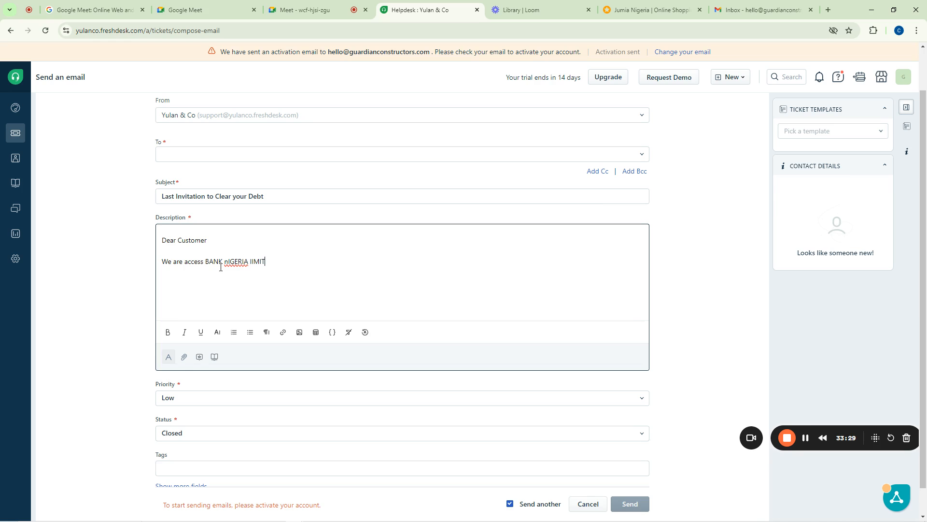
key("Return")
type("AR")
key("BackSpace")
key("BackSpace")
key("BackSpace")
key("BackSpace")
key("BackSpace")
key("BackSpace")
key("BackSpace")
key("BackSpace")
key("BackSpace")
key("BackSpace")
key("BackSpace")
key("BackSpace")
key("BackSpace")
key("BackSpace")
key("BackSpace")
key("BackSpace")
key("BackSpace")
key("BackSpace")
key("BackSpace")
type("ank Nigeria Limited are here")
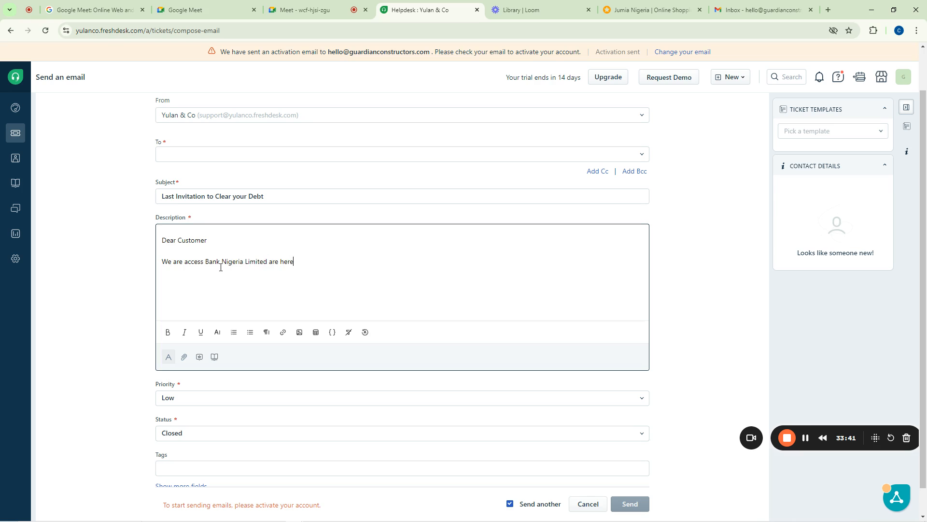
type("by invitingfor the last time to come and")
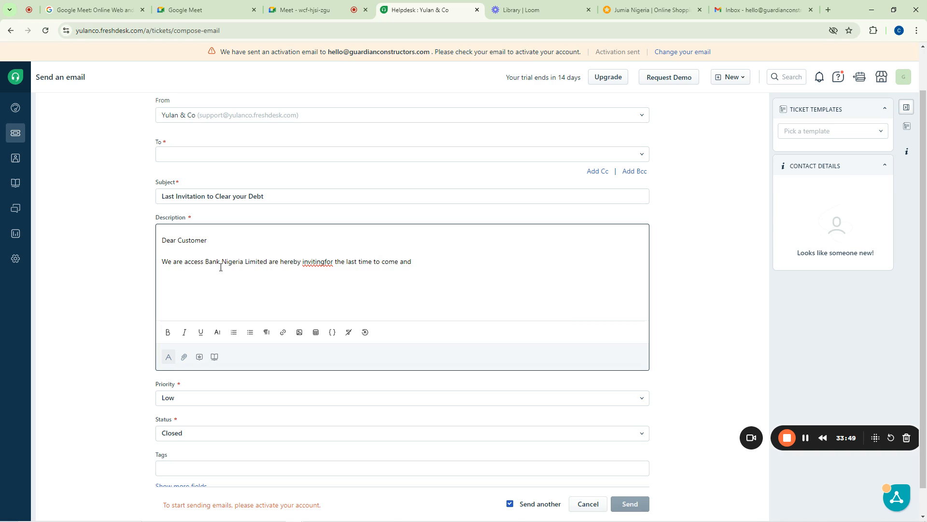
type(" pay your Loans")
key("Return")
Add the warning that failing to respond means your security will be confiscated or taken over by the bank
type("Faiu")
key("BackSpace")
type("lure to respond to this ")
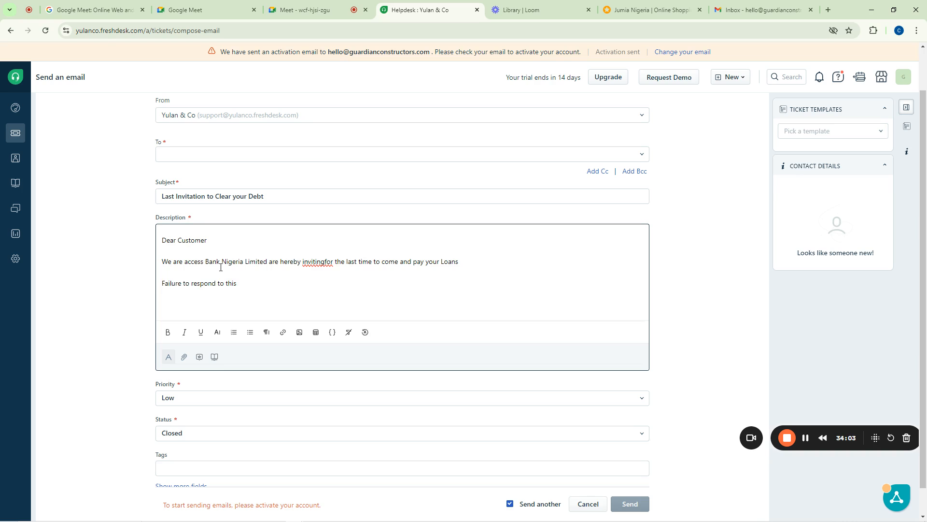
type("Email will mean that your security wi")
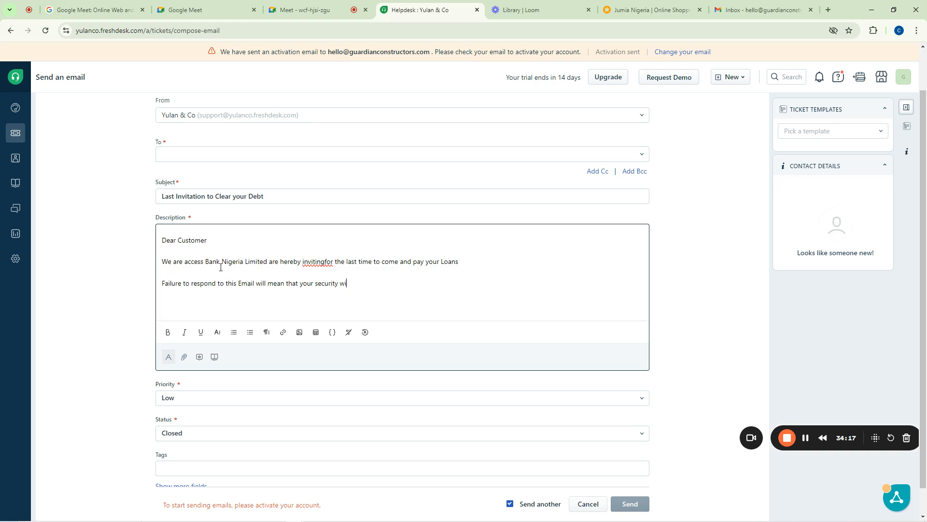
type("ll be confiscated or taken over by the bank")
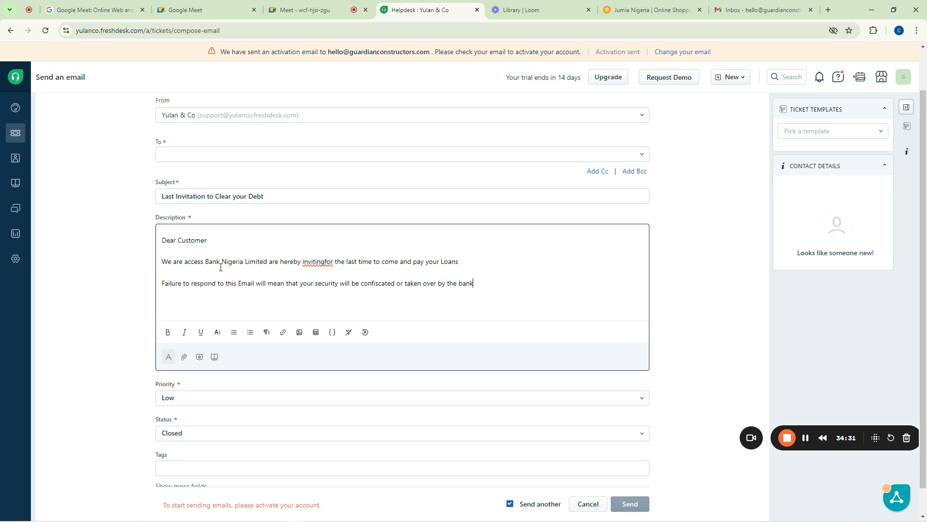
type("!")
key("Return")
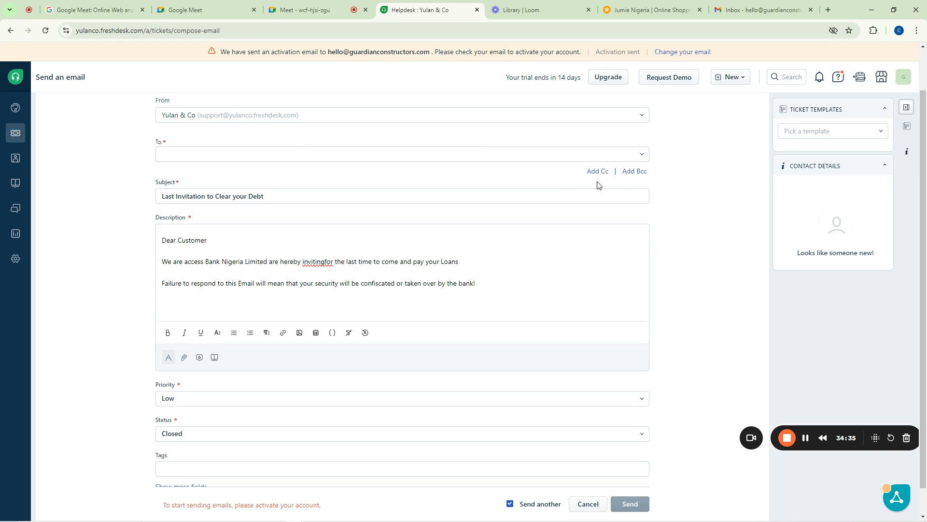
scroll(703, 292, "down", 1)
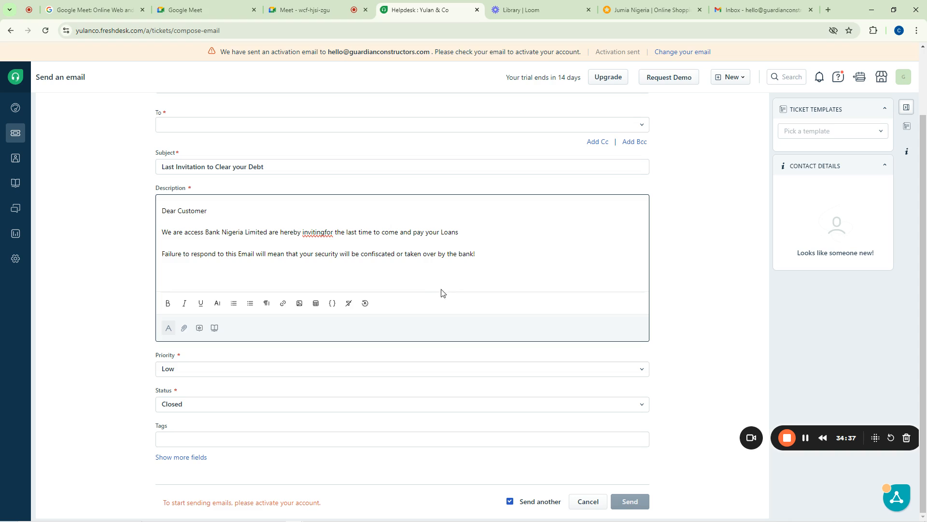
left_click(326, 233)
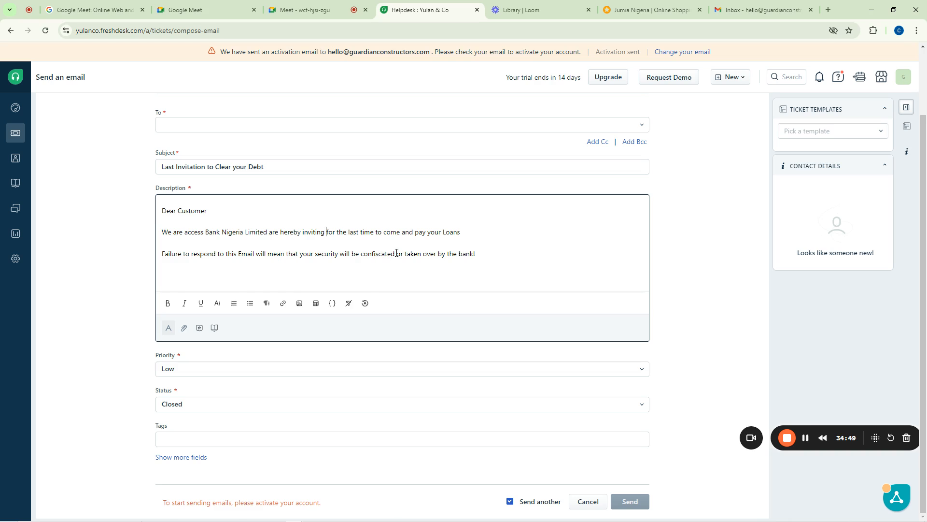
Select the words 'be confiscated' in the email body
left_click_drag(396, 253, 352, 253)
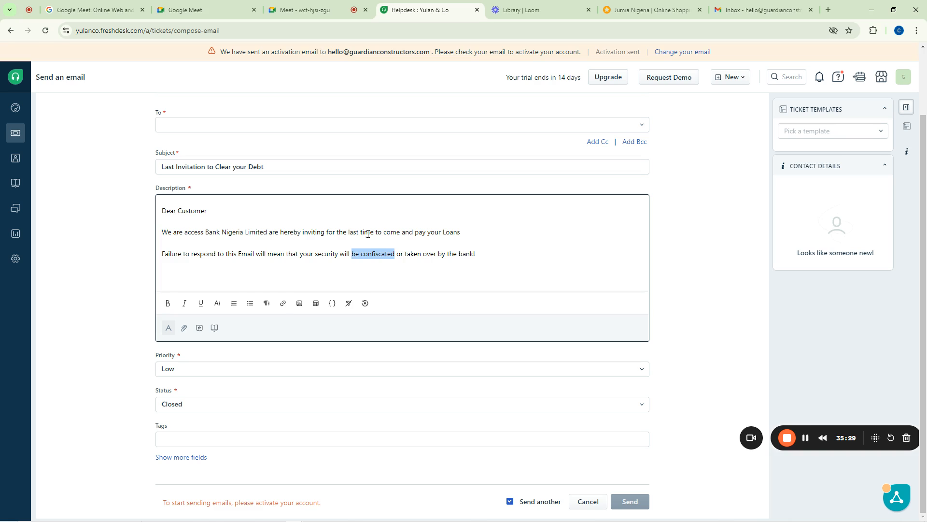
scroll(191, 289, "up", 2)
scroll(194, 264, "down", 2)
Set the email ticket's priority to Urgent and its status to Open
left_click(174, 371)
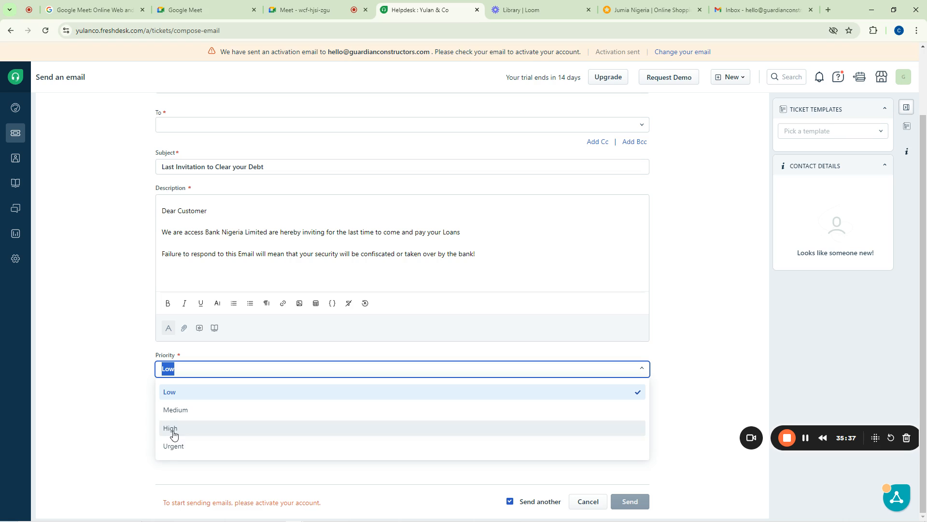
left_click(174, 447)
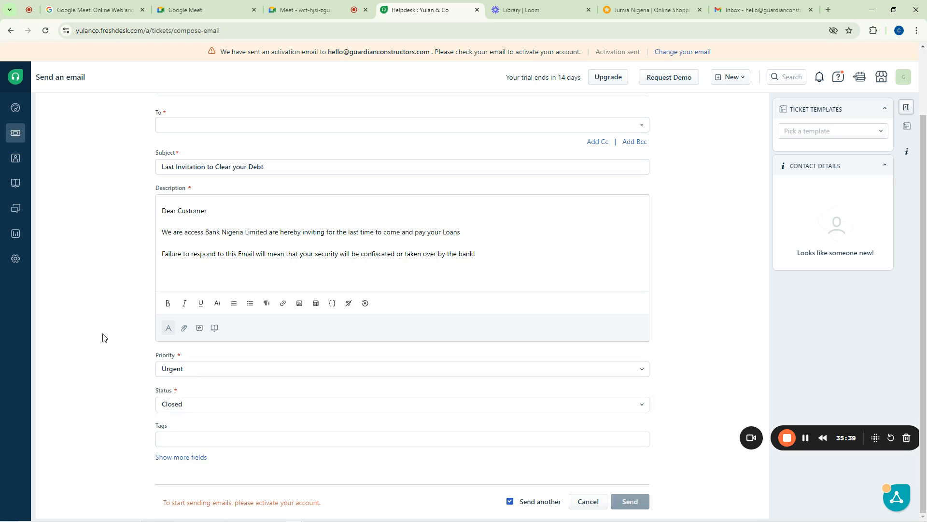
left_click(180, 405)
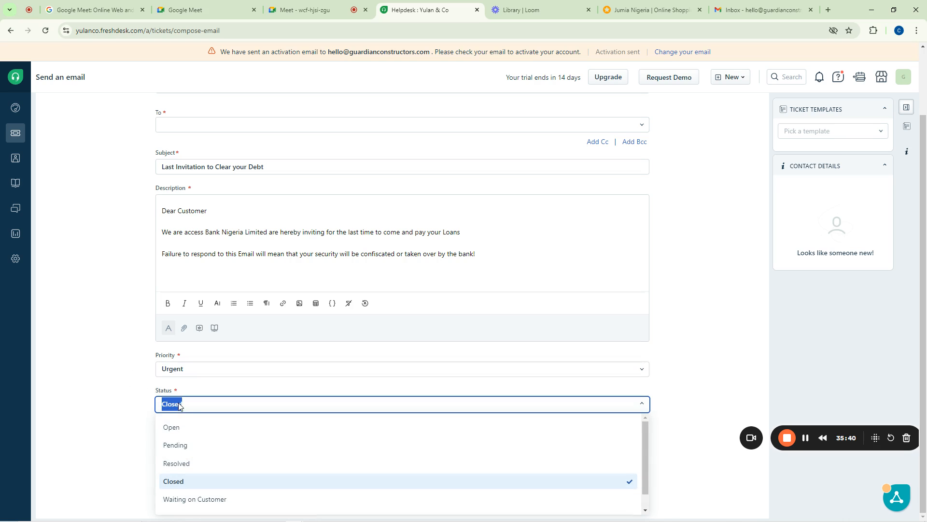
left_click(181, 432)
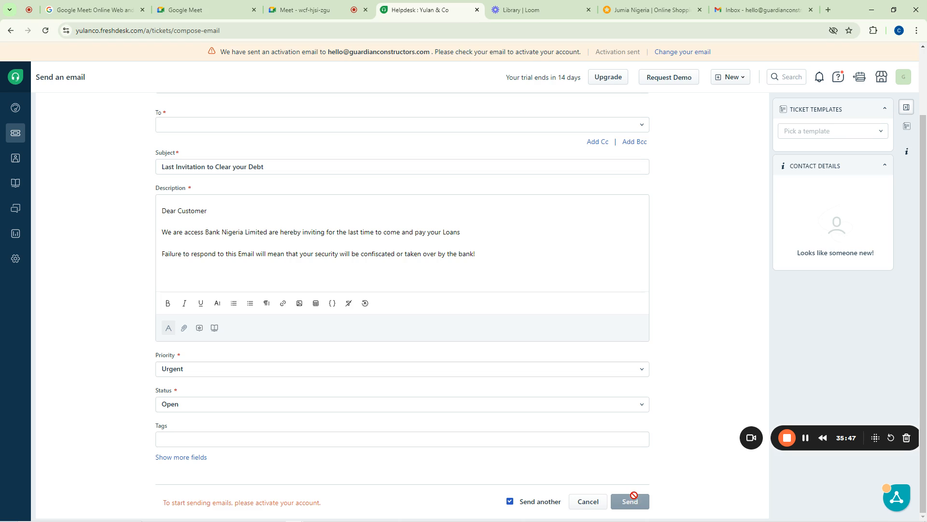
left_click_drag(322, 502, 166, 505)
left_click(158, 502)
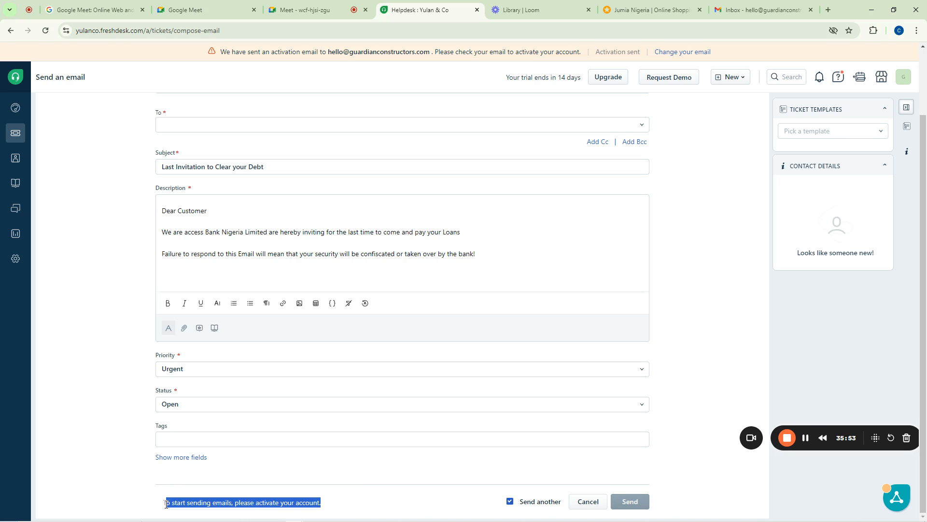
Check the Gmail inbox, then return to the Google Meet call
left_click(758, 10)
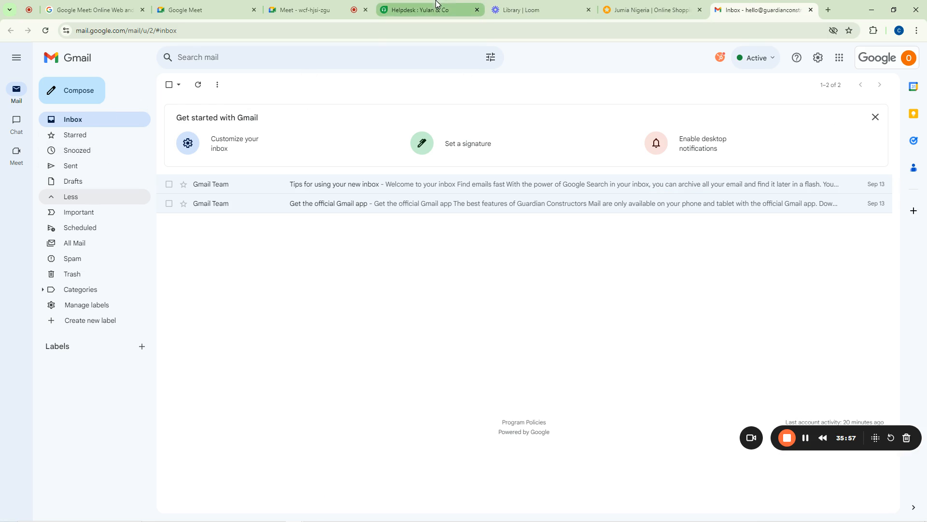
left_click(471, 4)
left_click(309, 10)
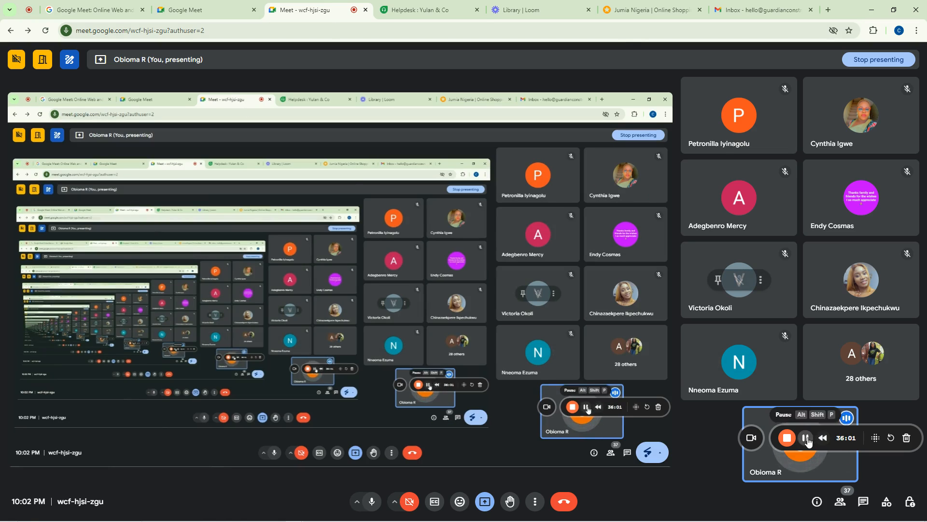
left_click(806, 438)
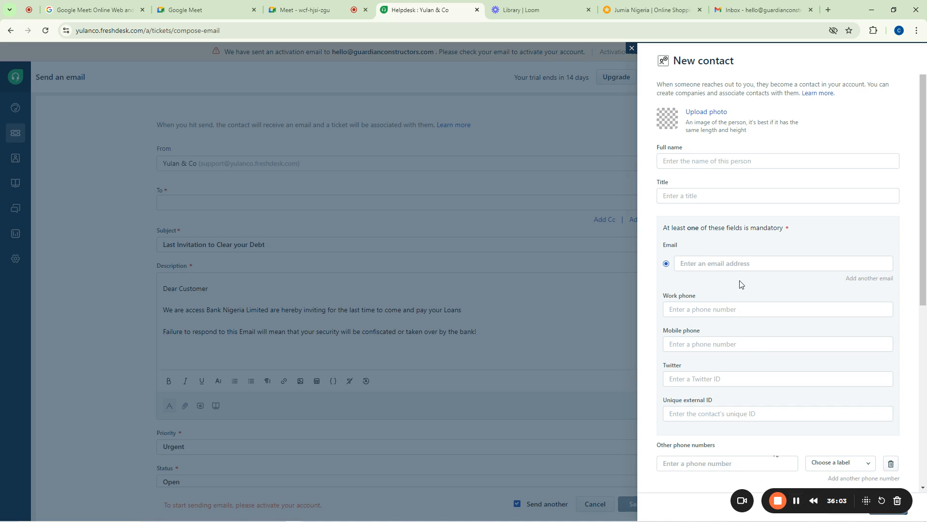
Move the recorder bar aside and put the cursor in the New contact Full name field
left_click_drag(866, 500, 132, 502)
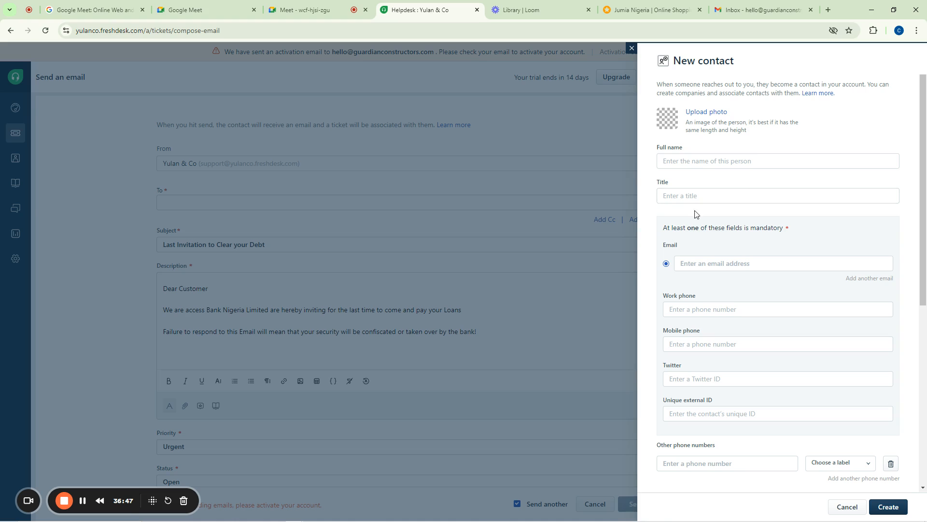
left_click(743, 163)
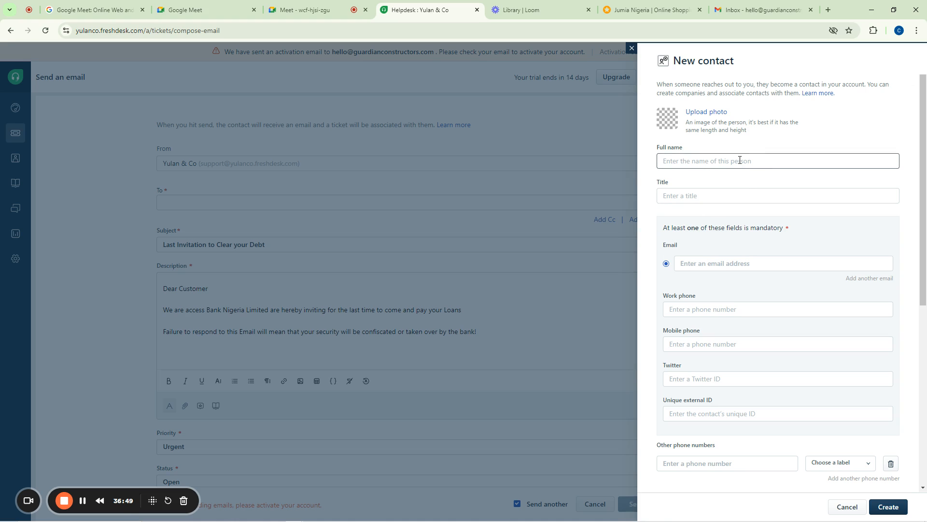
left_click(739, 161)
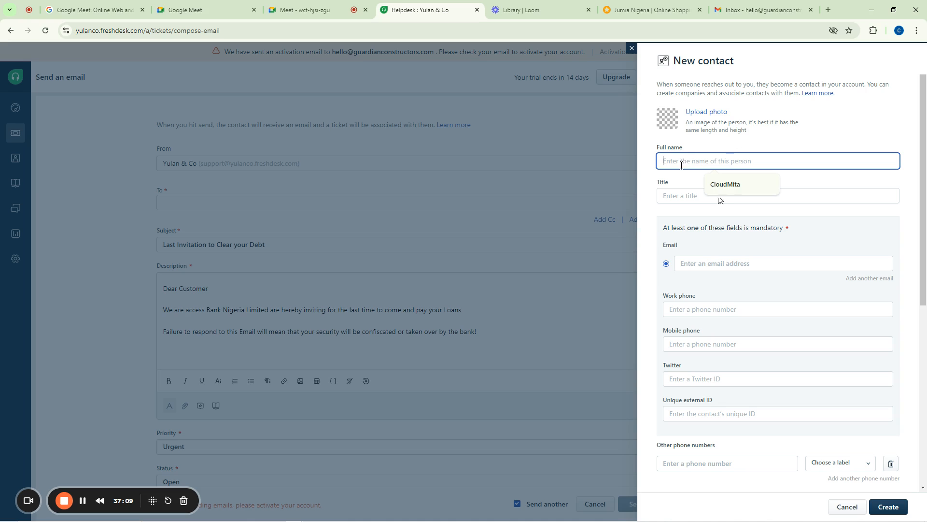
scroll(696, 285, "down", 6)
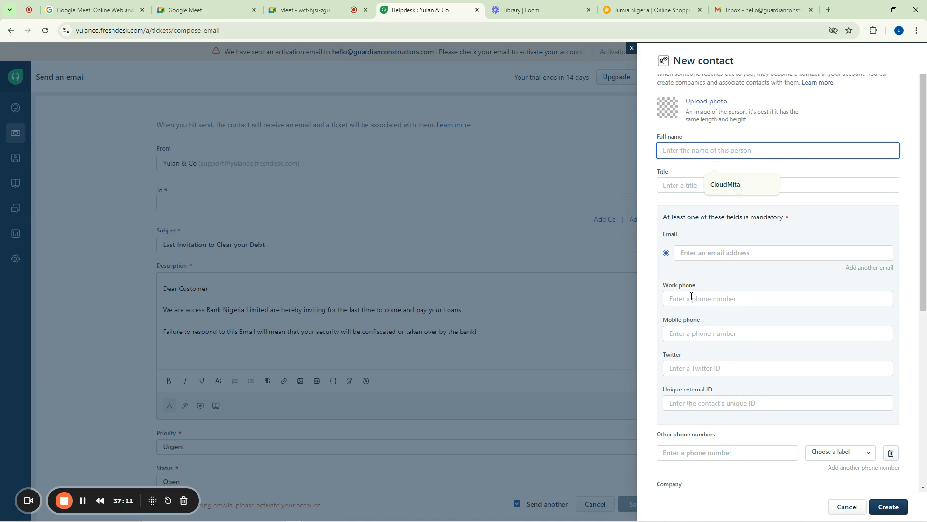
scroll(687, 308, "up", 6)
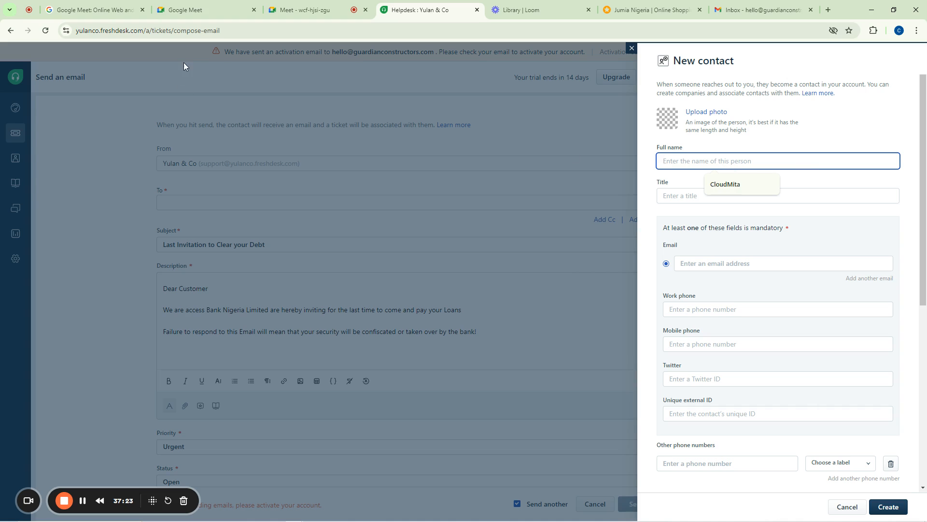
In the Meet call, open the host controls panel and close it again
left_click(303, 10)
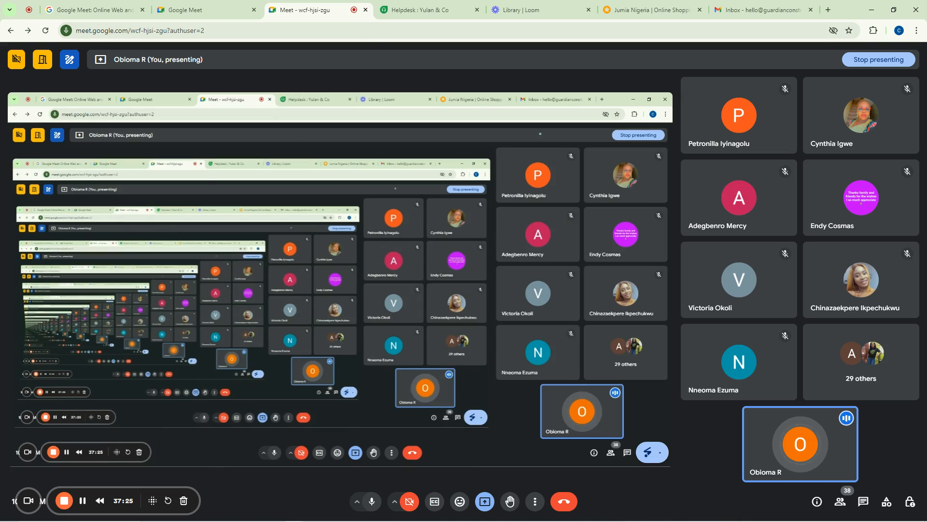
left_click(910, 502)
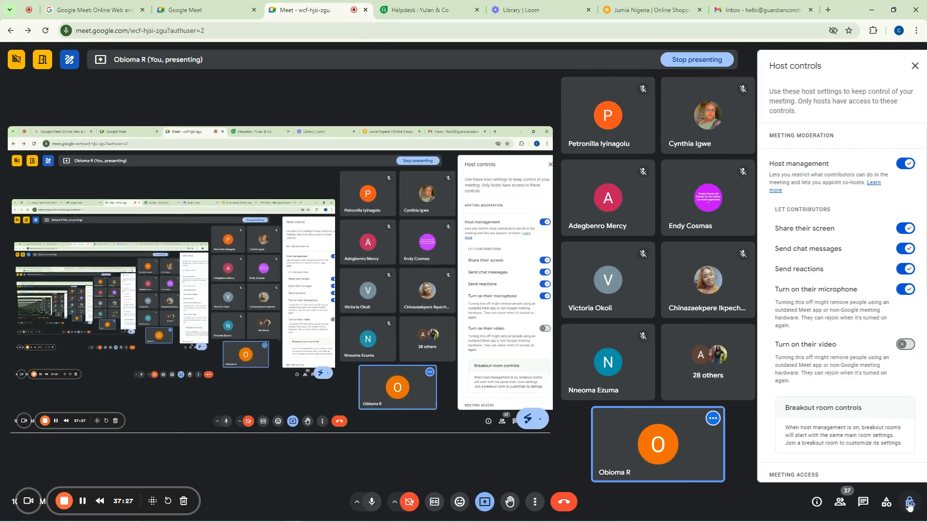
left_click(915, 66)
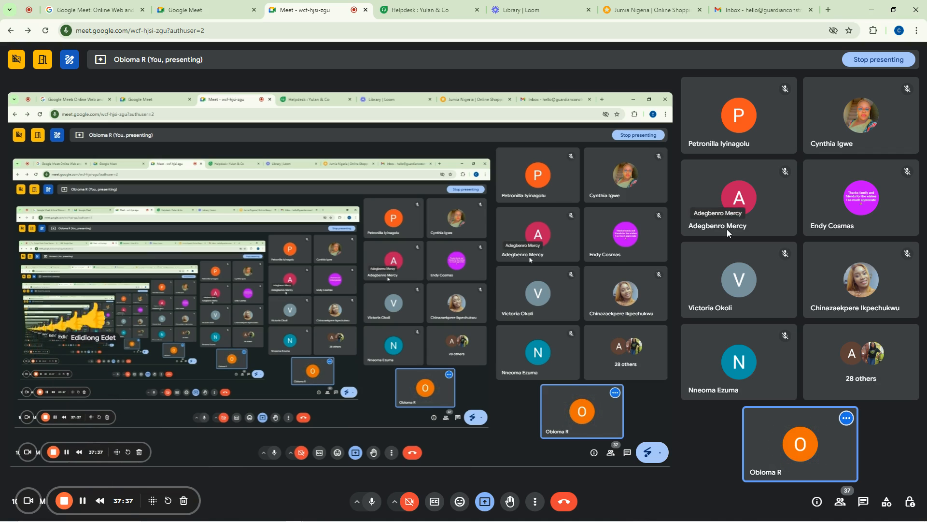
left_click(518, 5)
Return to the Freshdesk tab and scroll through the new contact's details
left_click(439, 8)
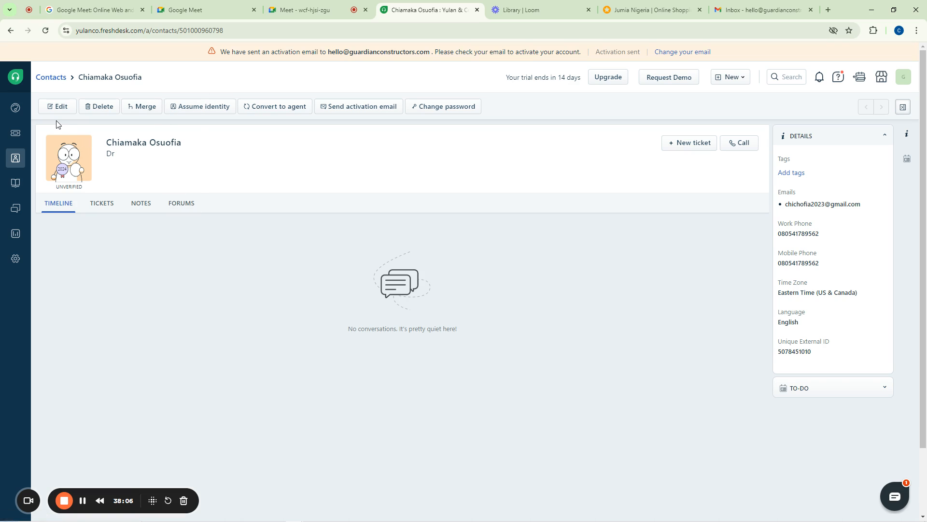
scroll(371, 140, "down", 2)
mouse_move(21, 157)
Open the All tickets list and look over the export options without exporting
left_click(23, 137)
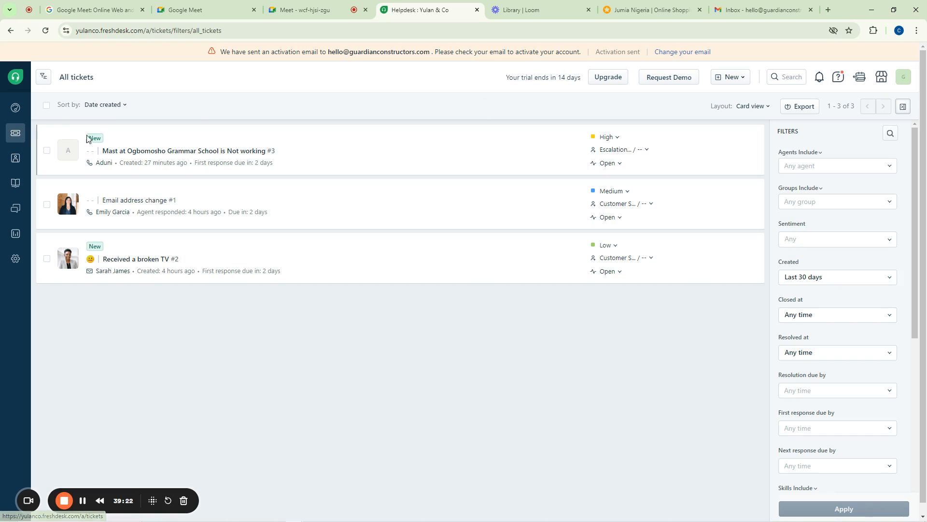
mouse_move(18, 168)
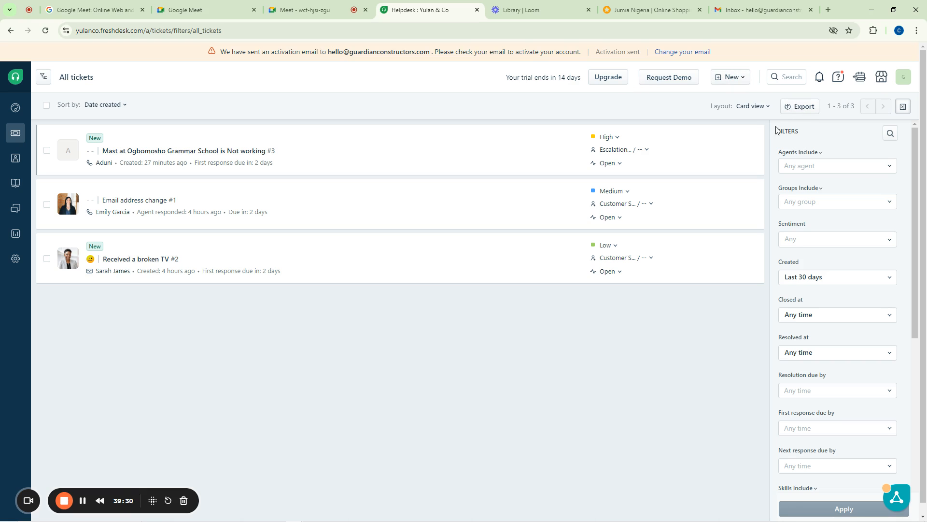
left_click(804, 107)
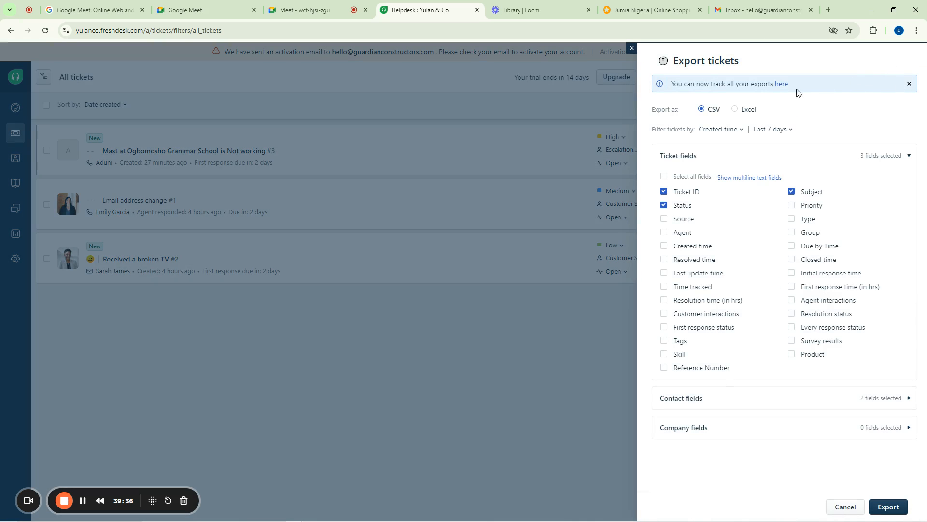
left_click(631, 49)
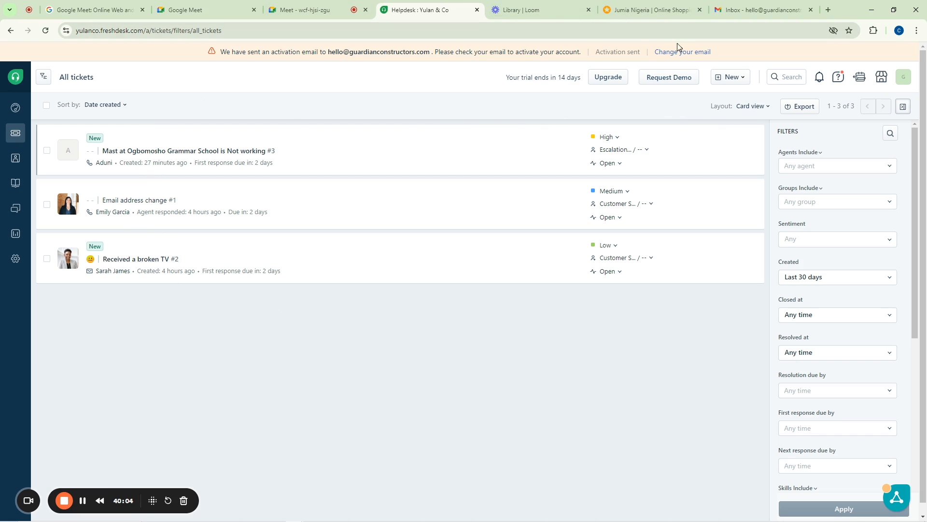
left_click(800, 109)
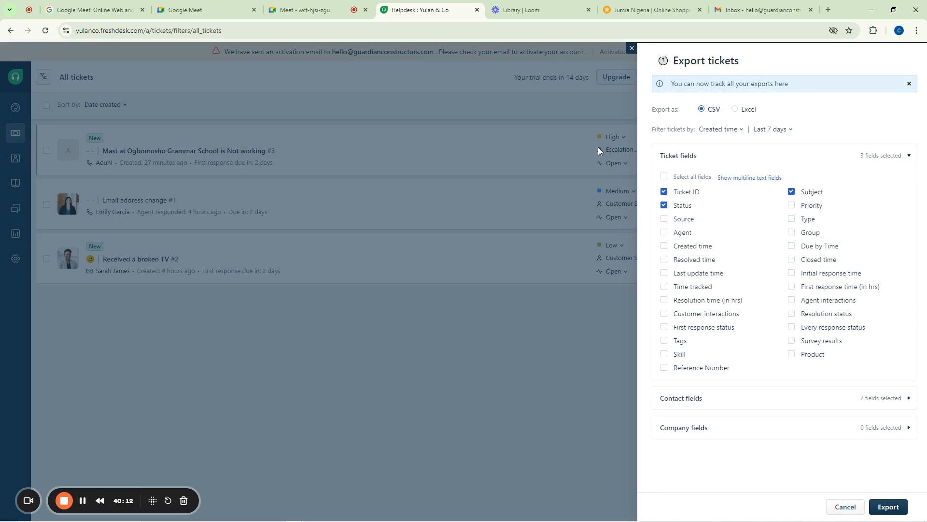
left_click(631, 49)
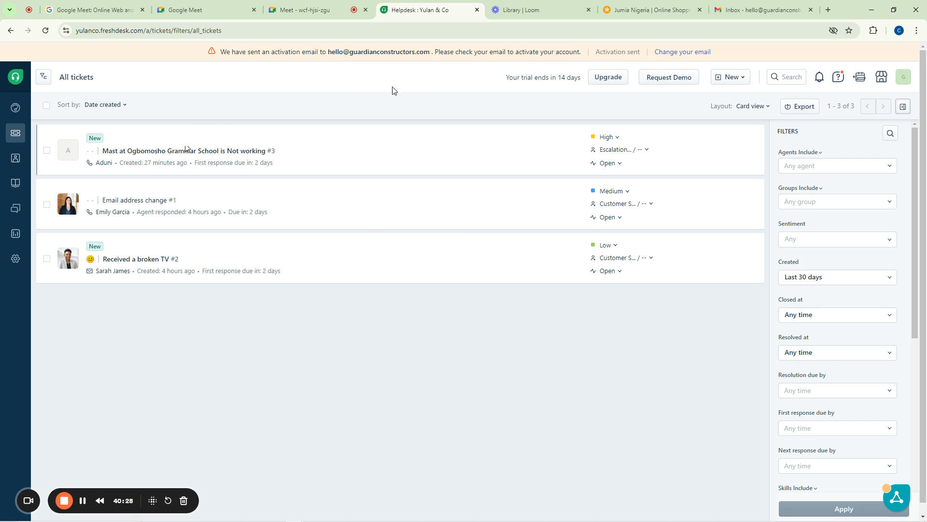
Export all tickets as an Excel file with every ticket field selected
left_click(801, 108)
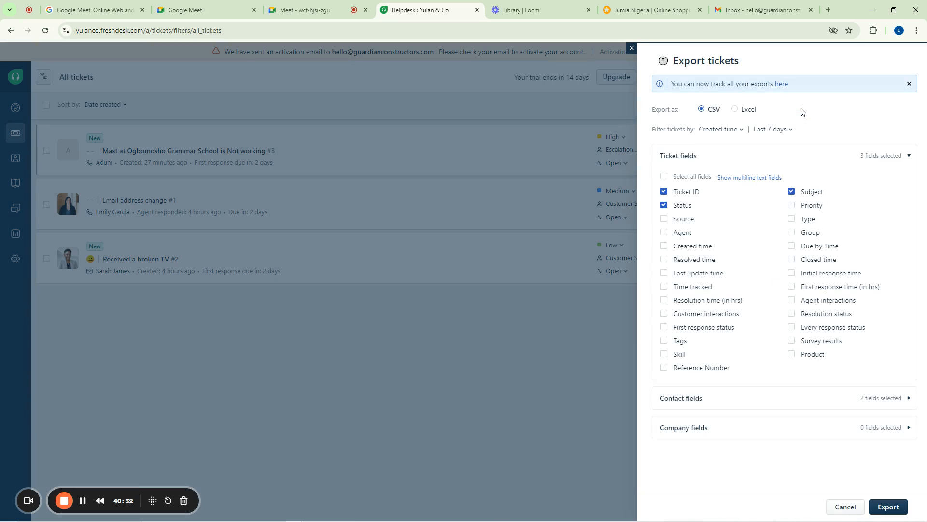
left_click(664, 176)
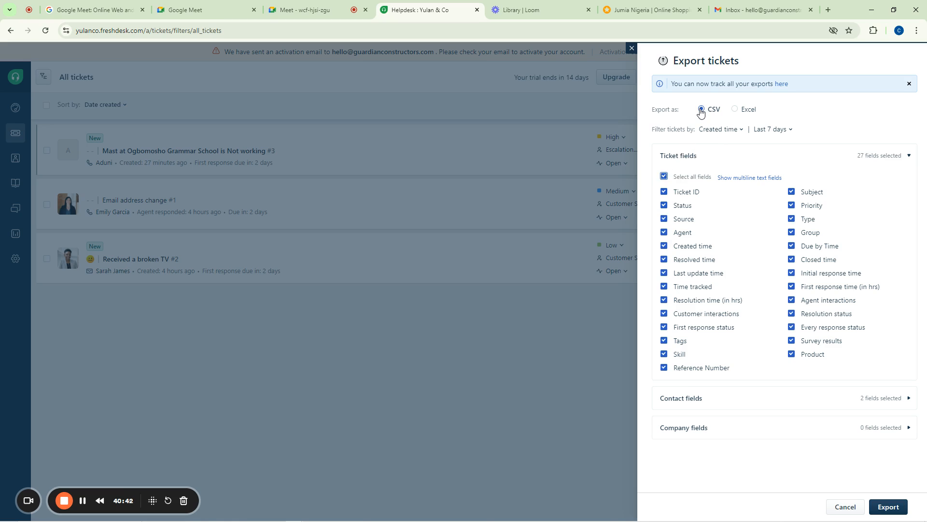
left_click(736, 110)
left_click(889, 508)
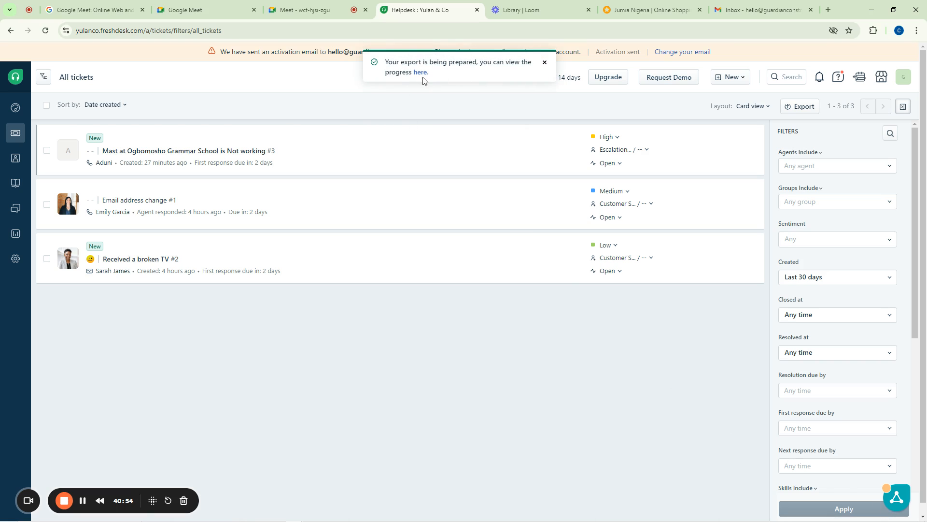
Download the finished ticket export from Account exports and open the .xls file
left_click(420, 72)
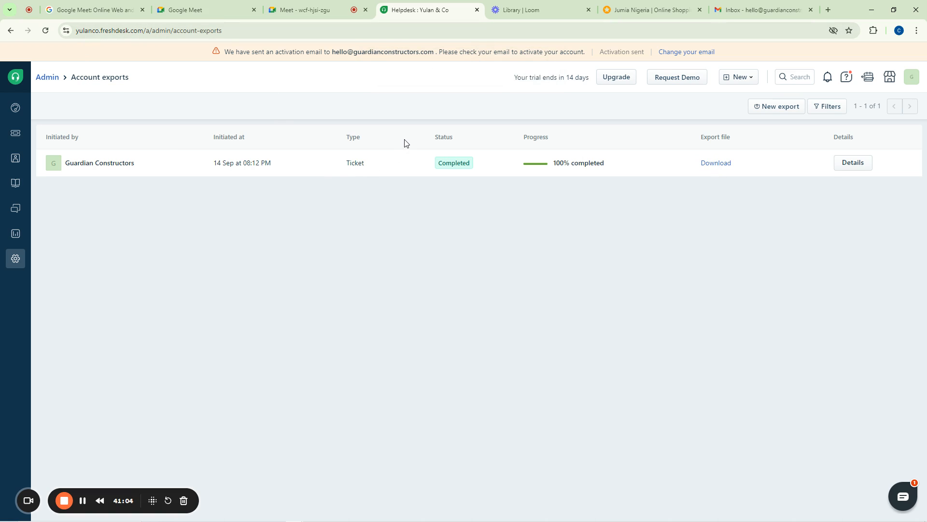
left_click(716, 164)
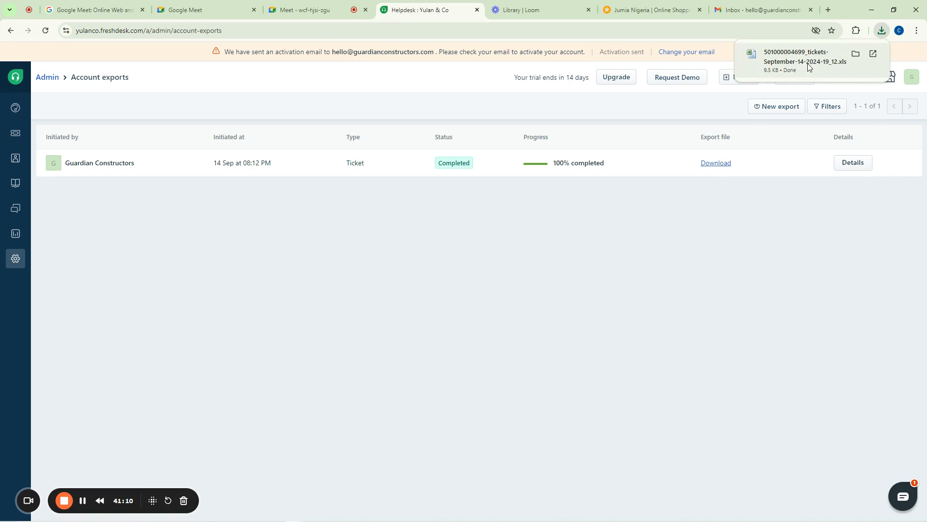
left_click(789, 60)
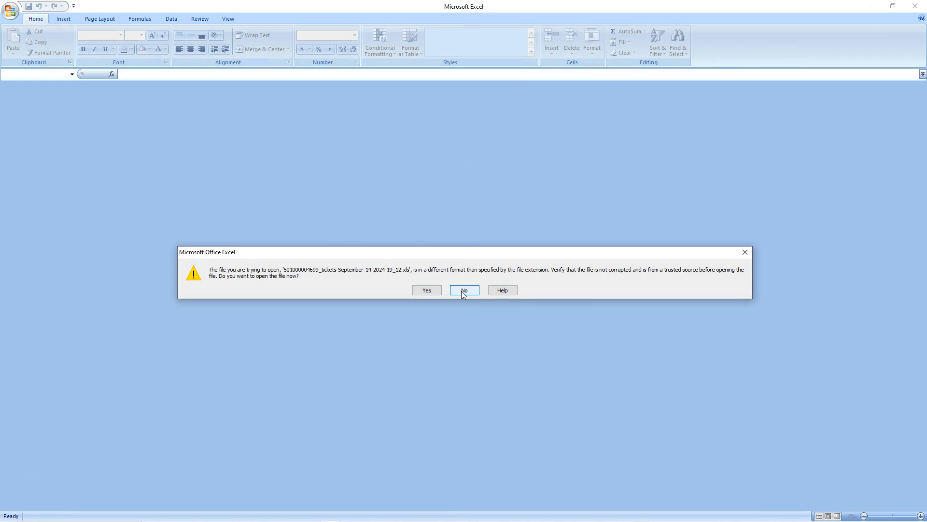
Open the exported three-ticket workbook in Excel despite the format warning, then minimize Excel
left_click(427, 290)
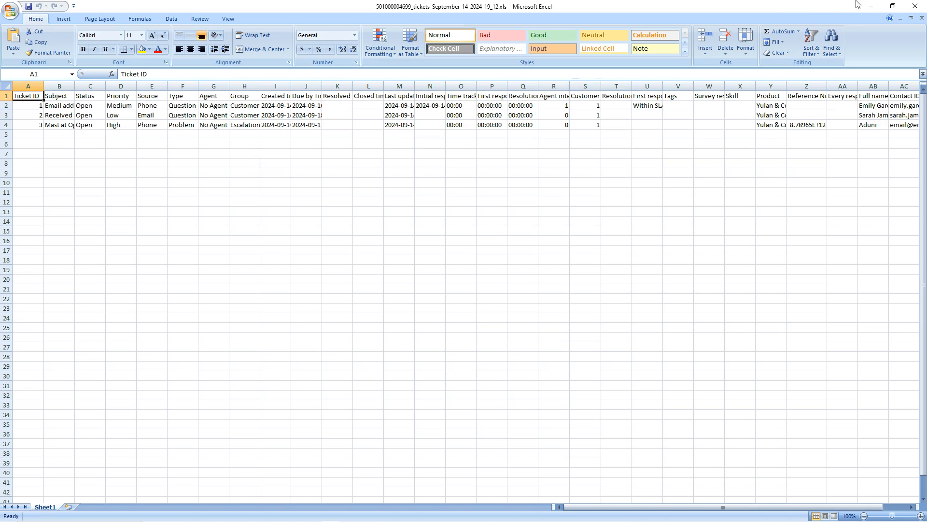
left_click(872, 6)
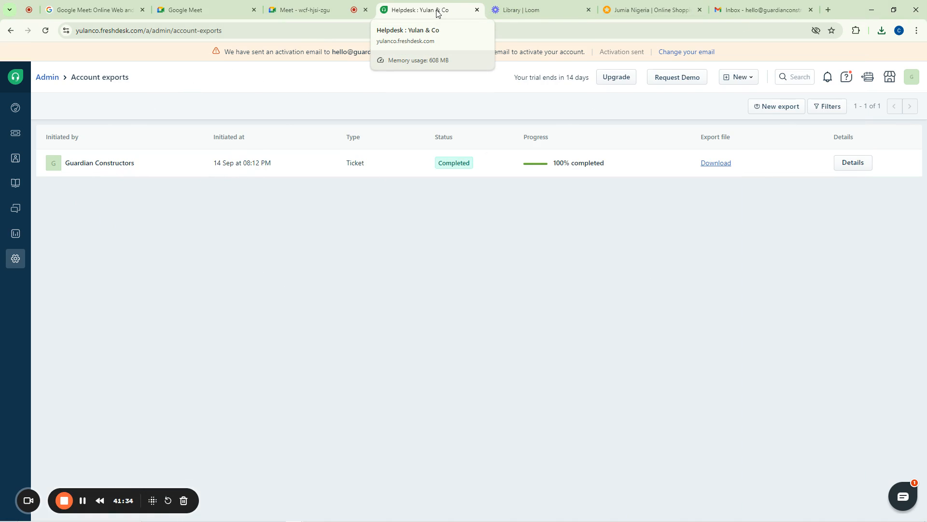
In the Google Meet call, close the chat messages and dismiss the raised-hand notification
left_click(289, 8)
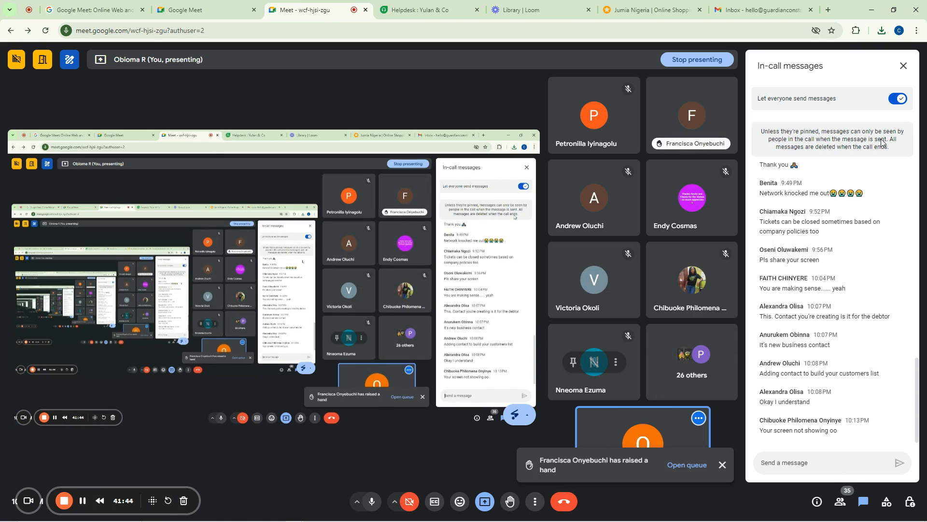
left_click(903, 66)
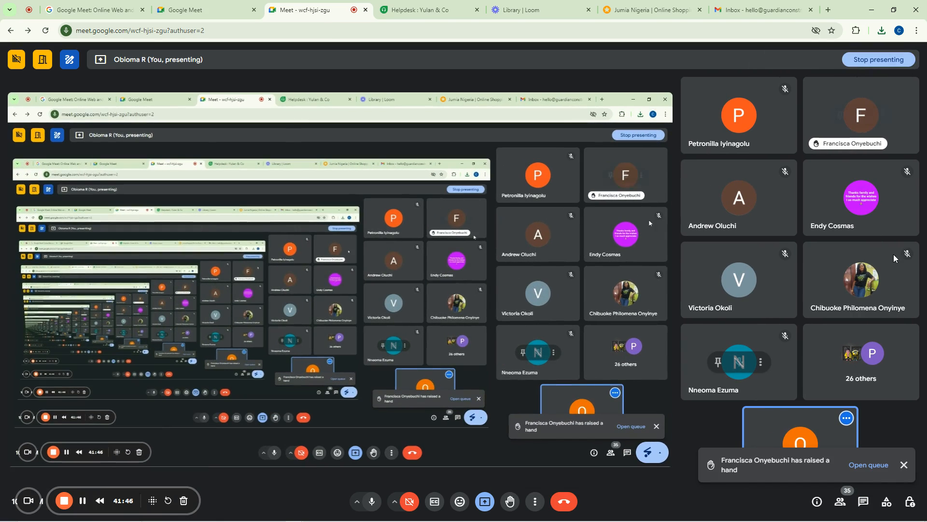
left_click(903, 466)
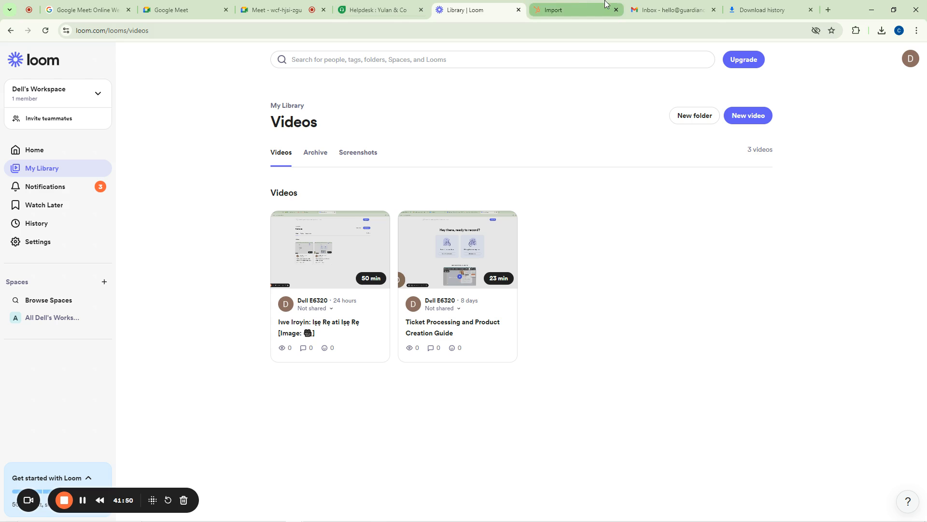
Return to the Helpdesk : Yulan & Co tab with the All tickets list
left_click(288, 4)
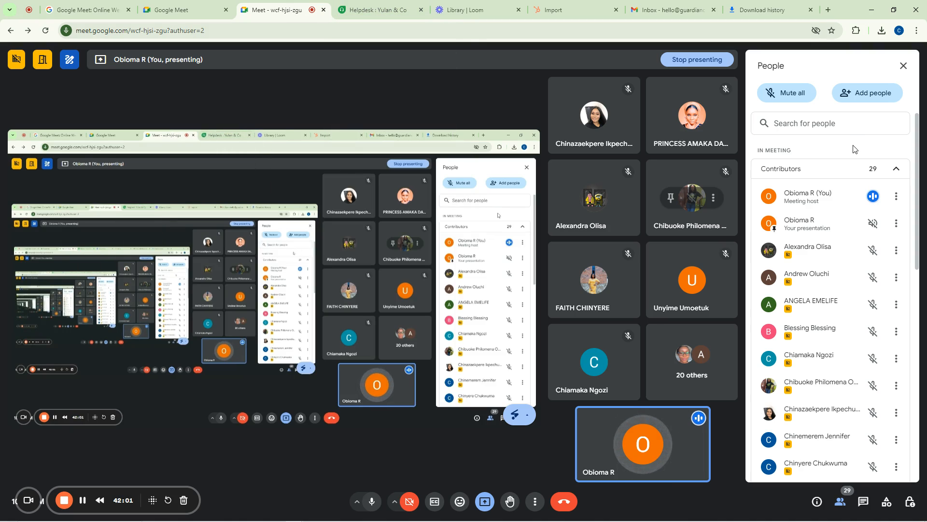
mouse_move(398, 4)
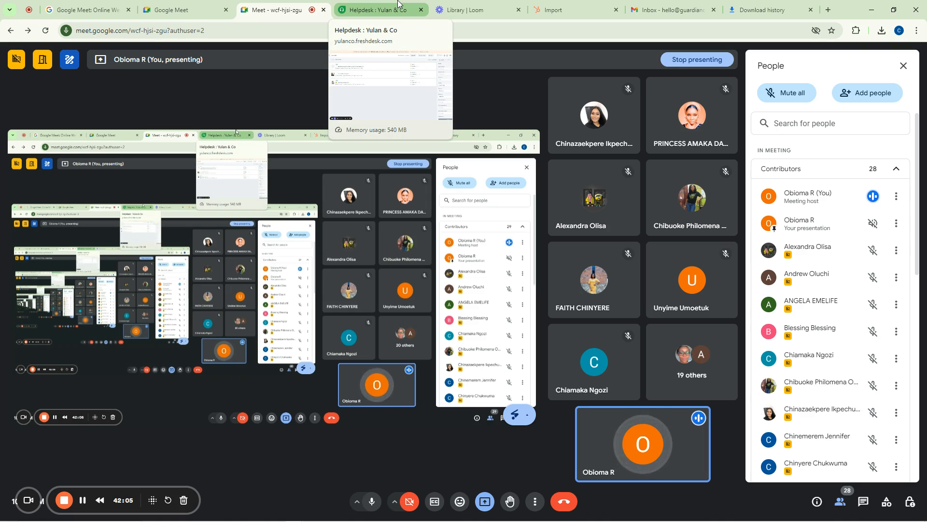
left_click(398, 4)
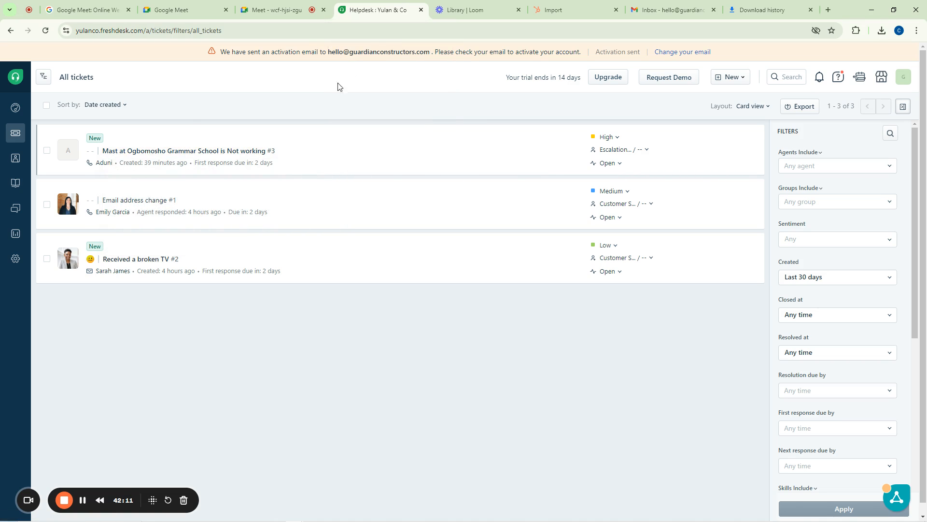
Switch to the Meet - wcf-hjsi-zgu tab to view the ongoing presentation
mouse_move(15, 155)
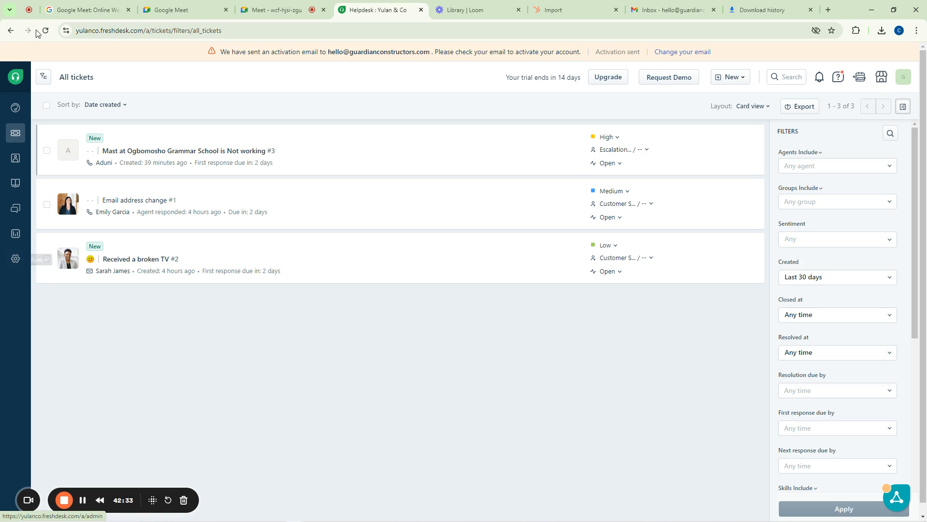
left_click(284, 7)
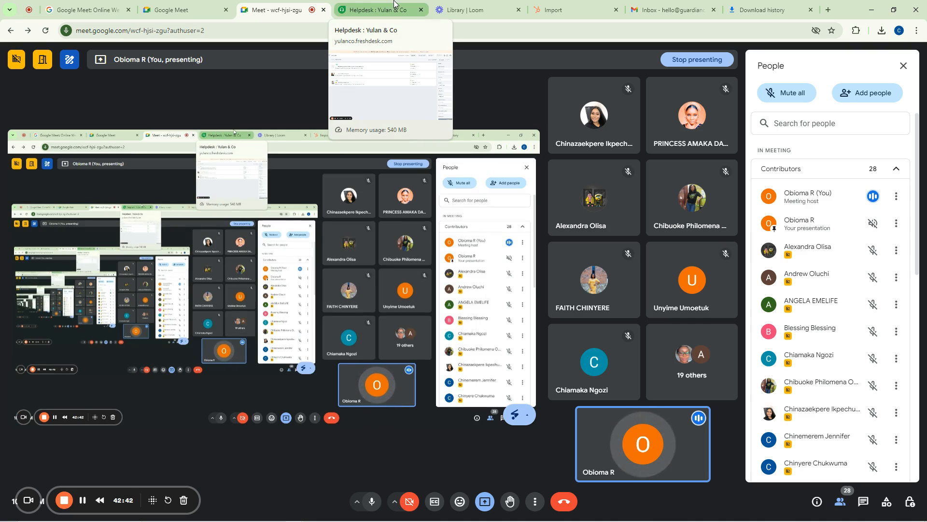
Switch to the Helpdesk : Yulan & Co tab showing the three-ticket All tickets list
left_click(361, 4)
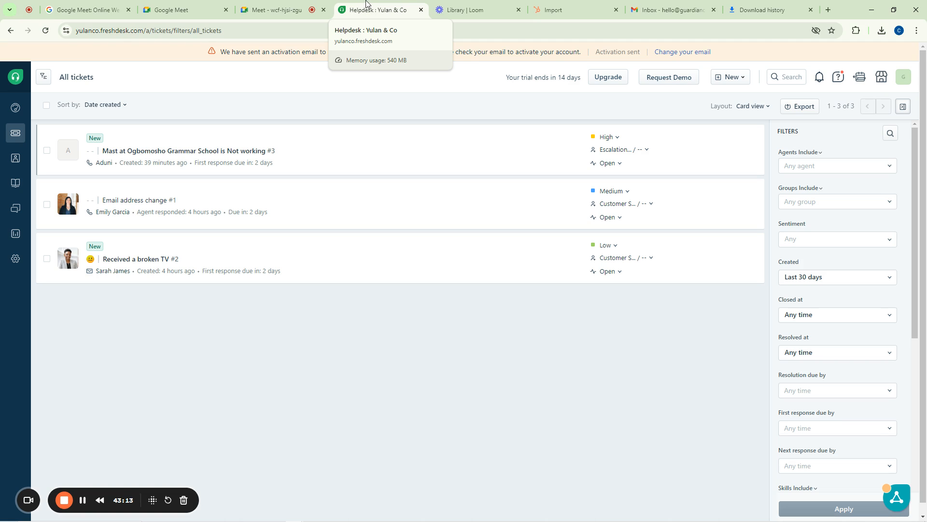
Open Freshdesk Admin settings from the gear icon in the left sidebar
left_click(14, 261)
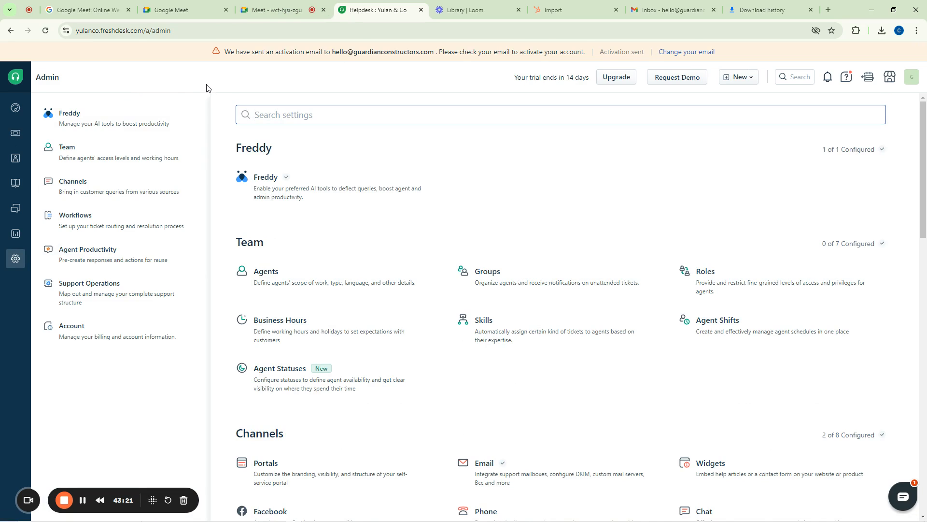
Go to the Admin Channels section and open the Widgets settings page
left_click(13, 261)
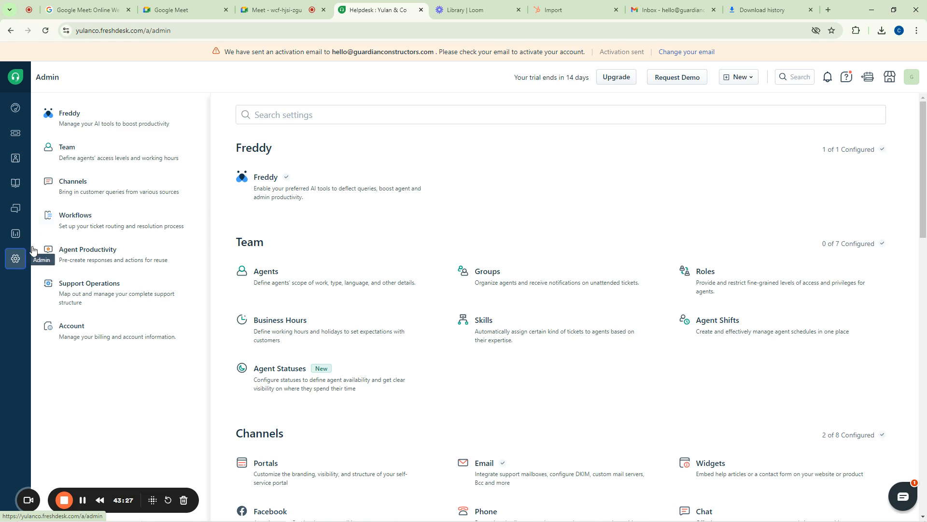
left_click(97, 188)
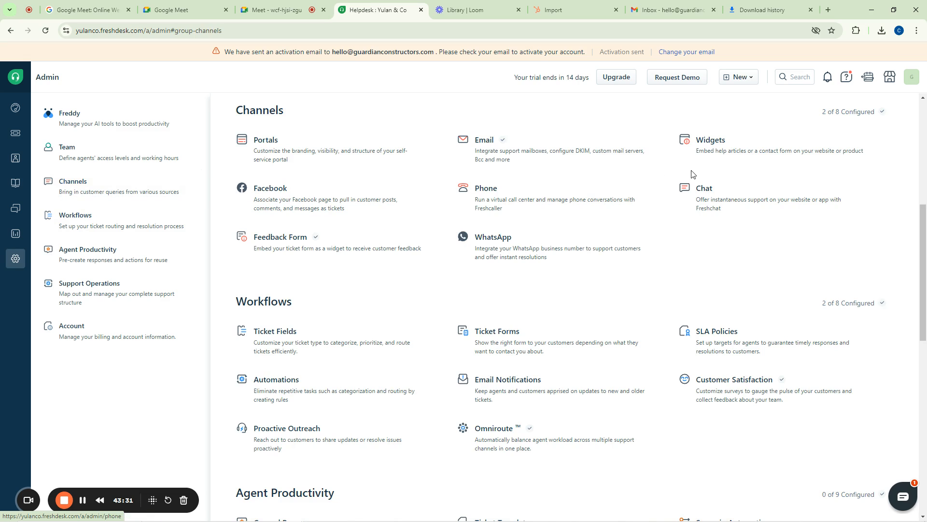
left_click(707, 147)
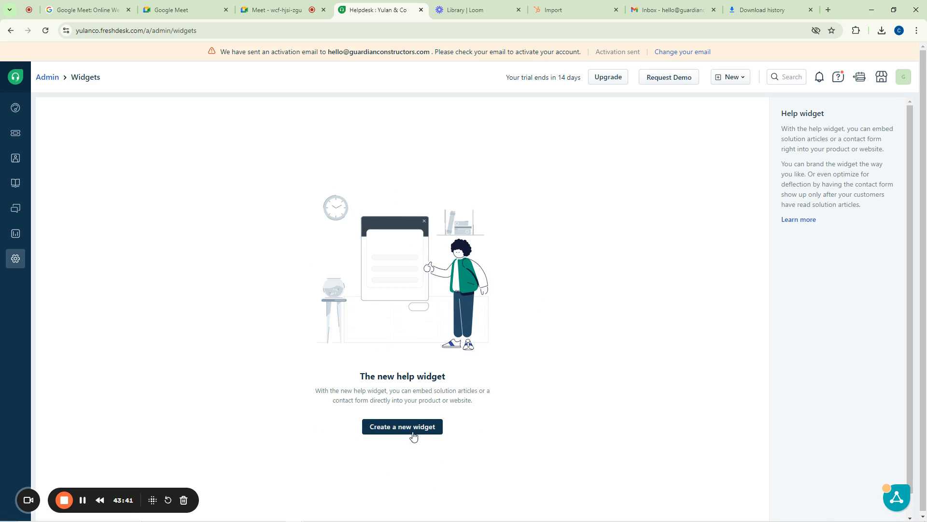
Create a new help widget named 'Philip & Co' with Yulan & Co as its product
left_click(397, 428)
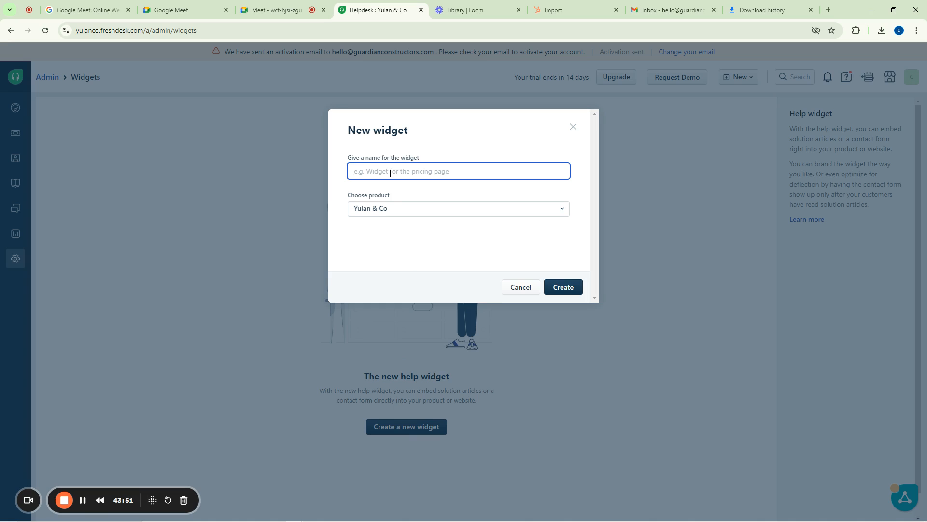
type("Philip & Co")
left_click(408, 209)
left_click(400, 227)
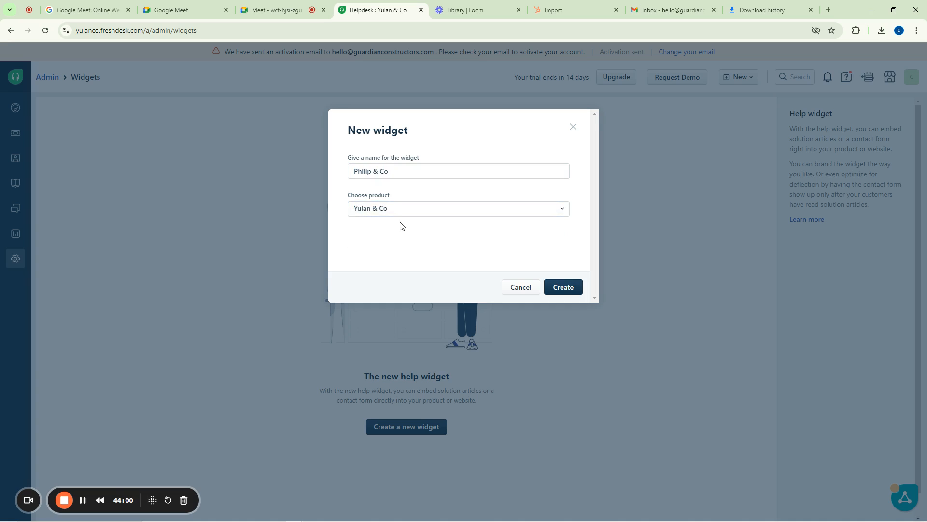
left_click(561, 289)
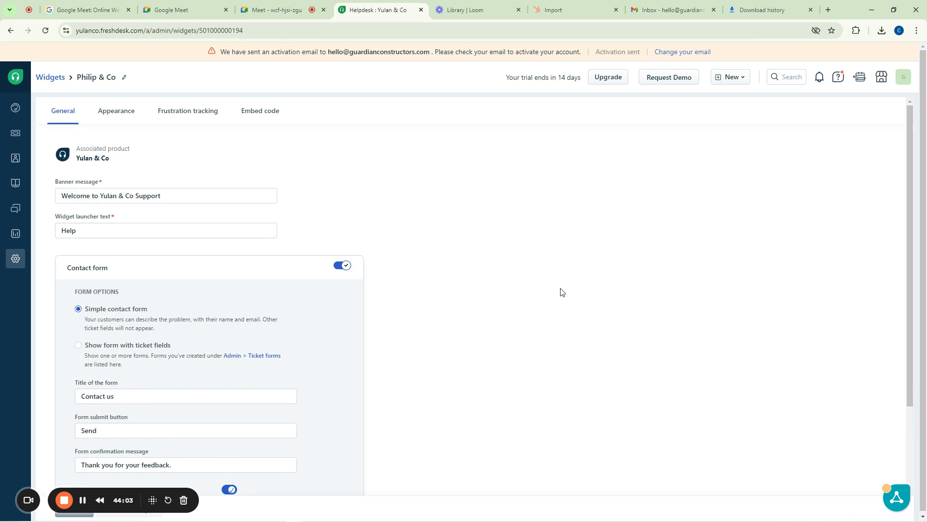
Replace the widget banner message with 'Wazobia My Kwostoma, Sallam Wahleku'
scroll(188, 254, "down", 3)
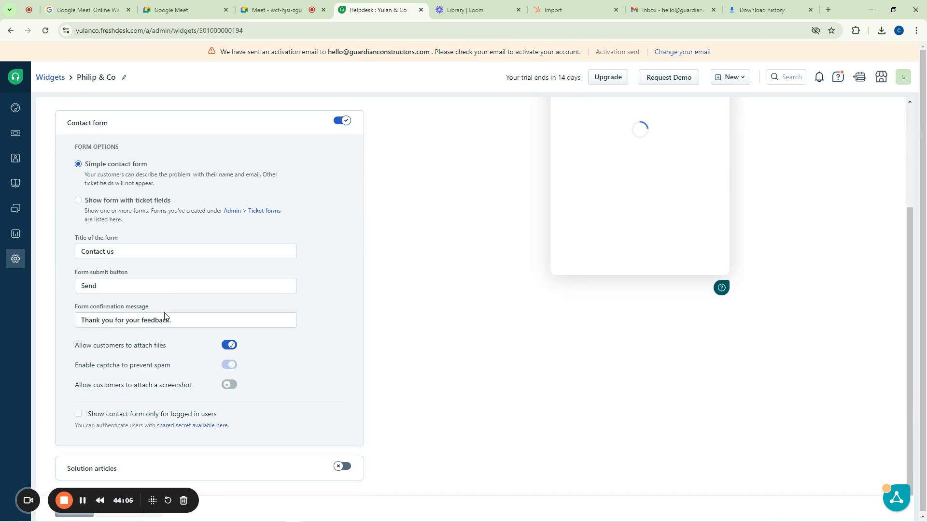
scroll(639, 294, "up", 3)
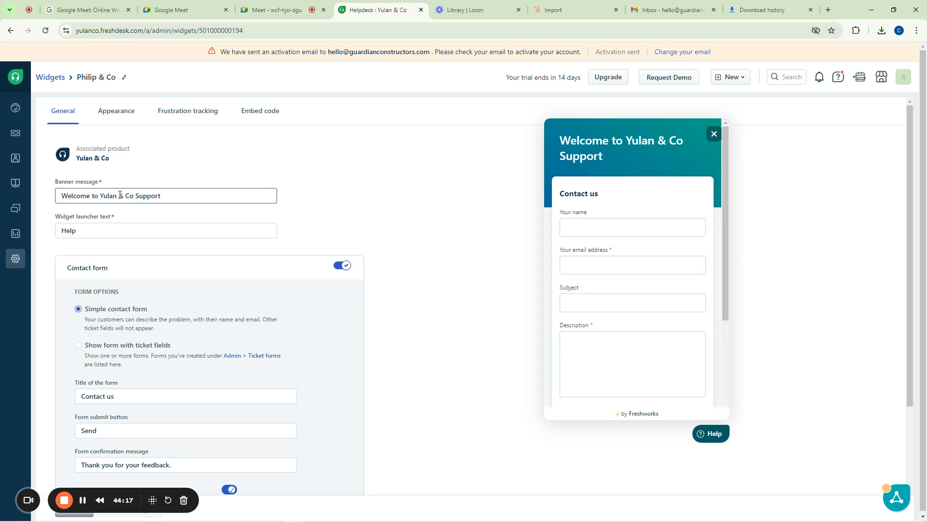
left_click_drag(176, 197, 60, 203)
key("BackSpace")
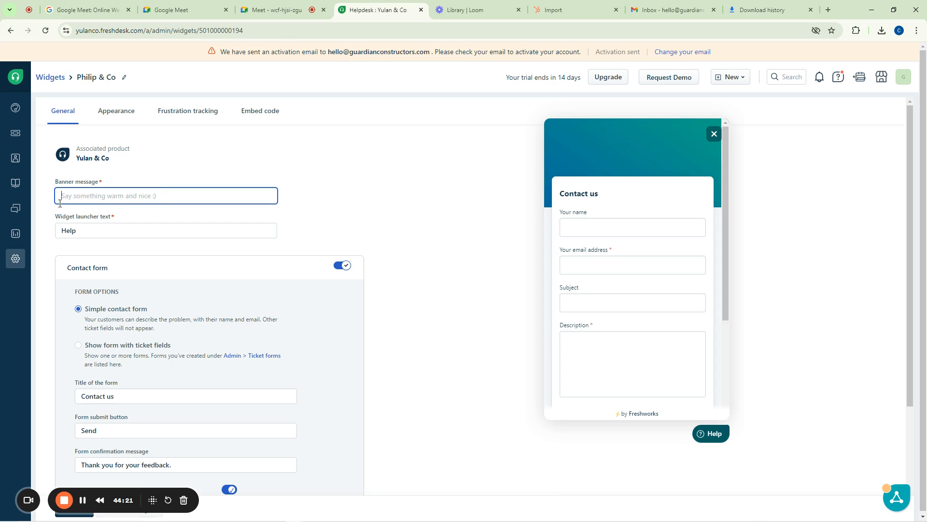
type("Nde")
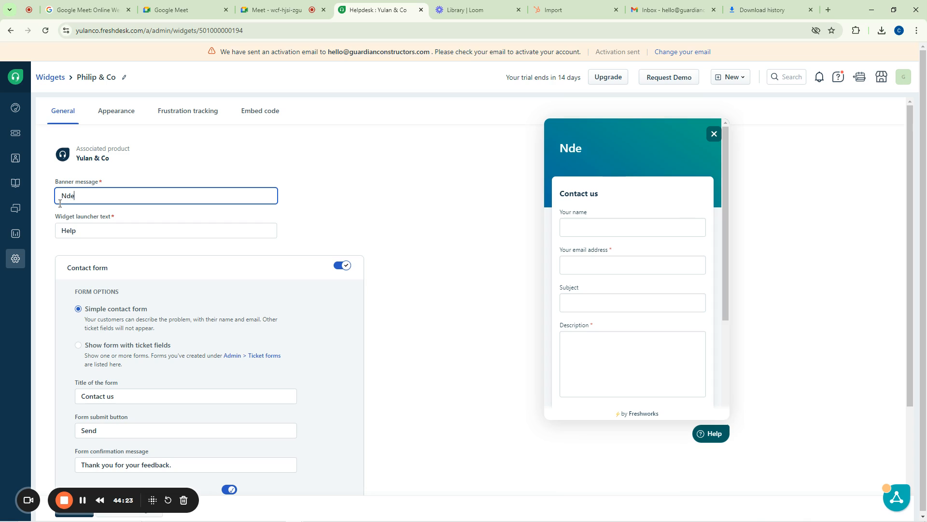
key("BackSpace")
key("BackSpace")
key("BackSpace")
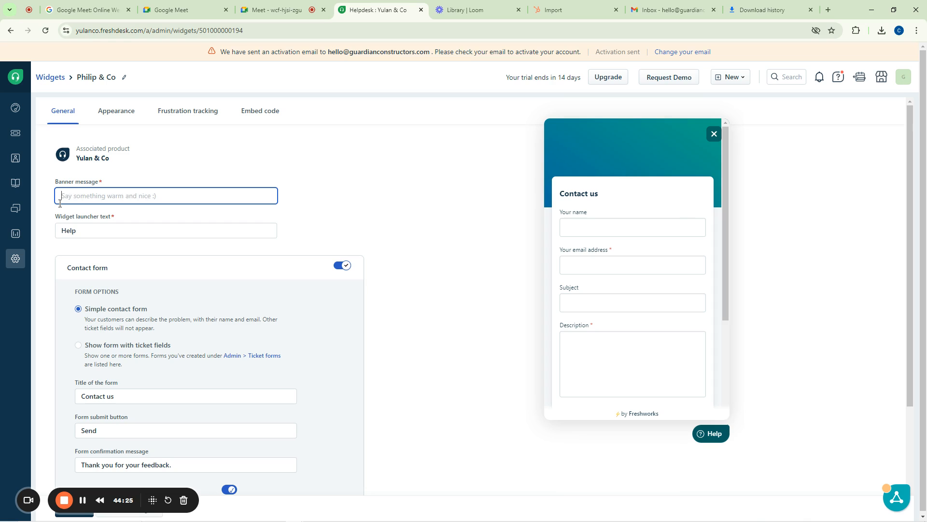
type("Wazobia")
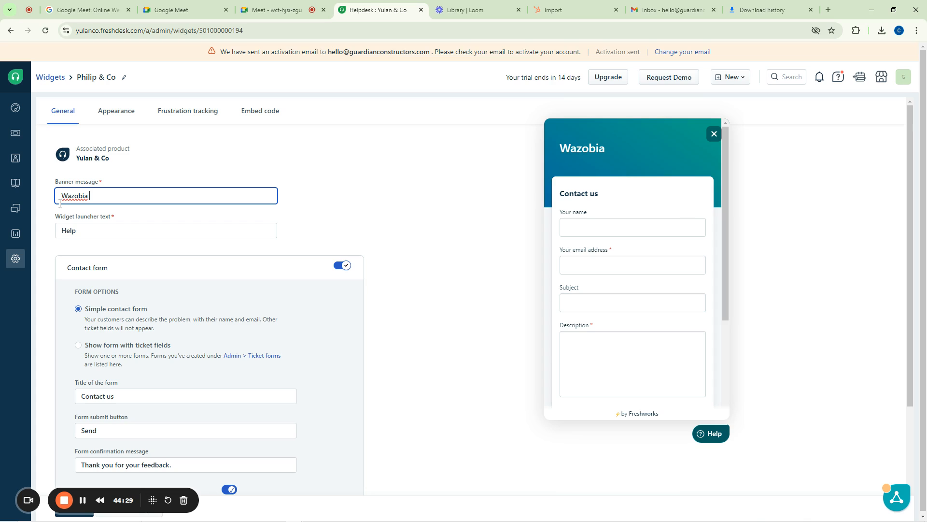
type(" My Kwost")
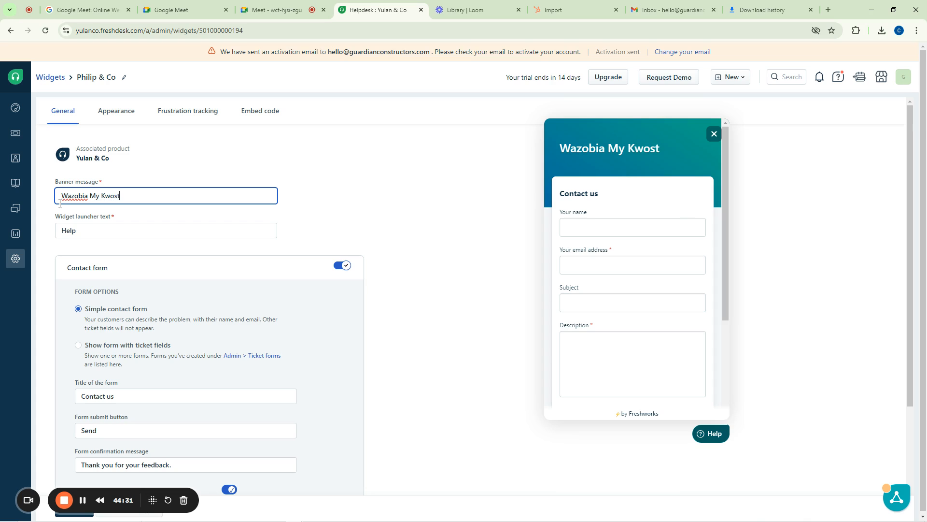
type("oma, Sallam")
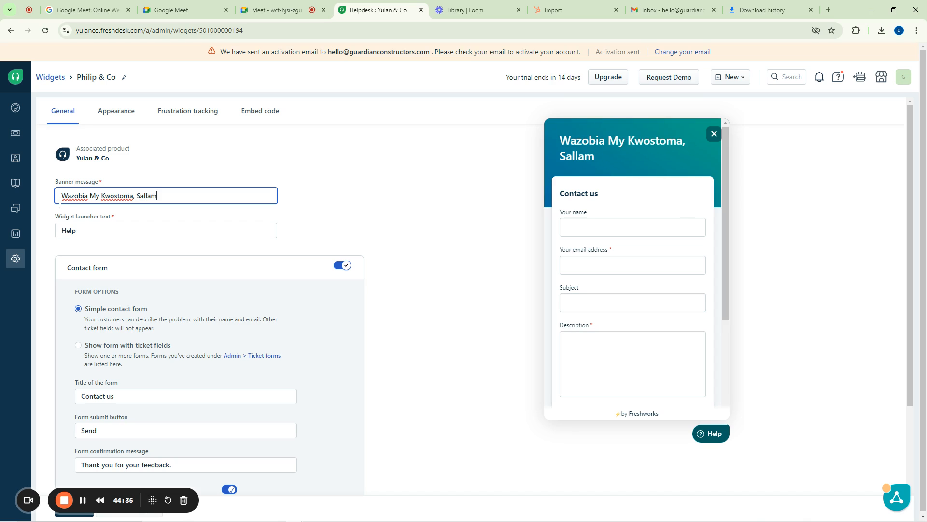
type(" Wahleku")
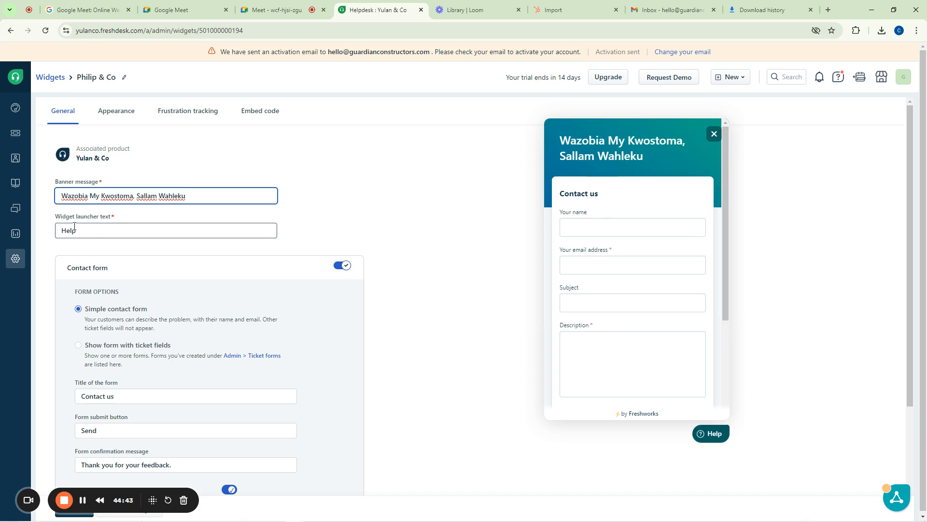
left_click_drag(56, 221, 101, 218)
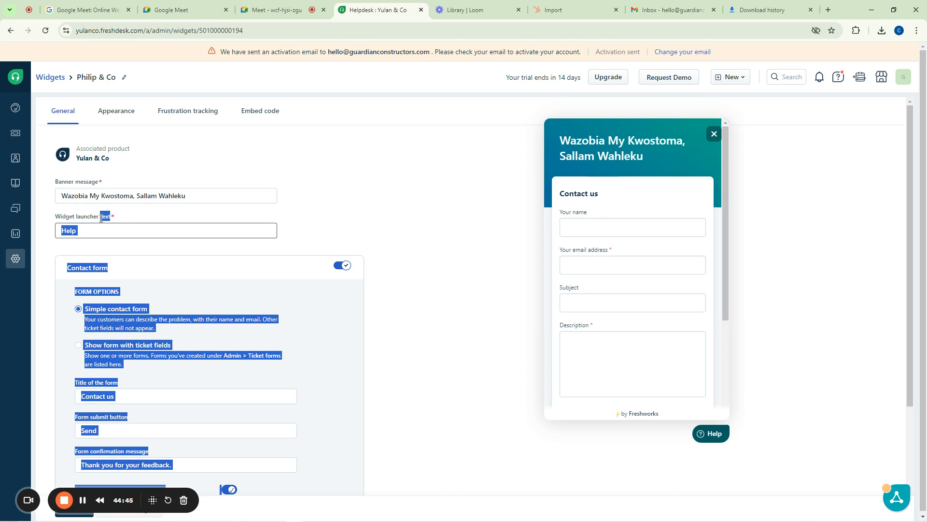
Change the widget launcher text from 'Help' to 'Helep O'
left_click(101, 218)
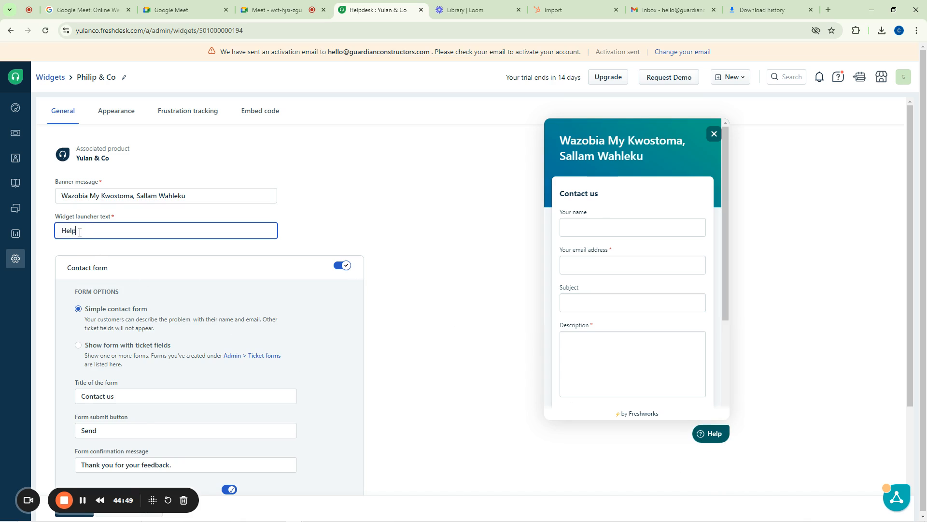
left_click_drag(78, 232, 56, 231)
type("Saya")
key("BackSpace")
key("BackSpace")
key("BackSpace")
key("BackSpace")
type("Abeg Hele")
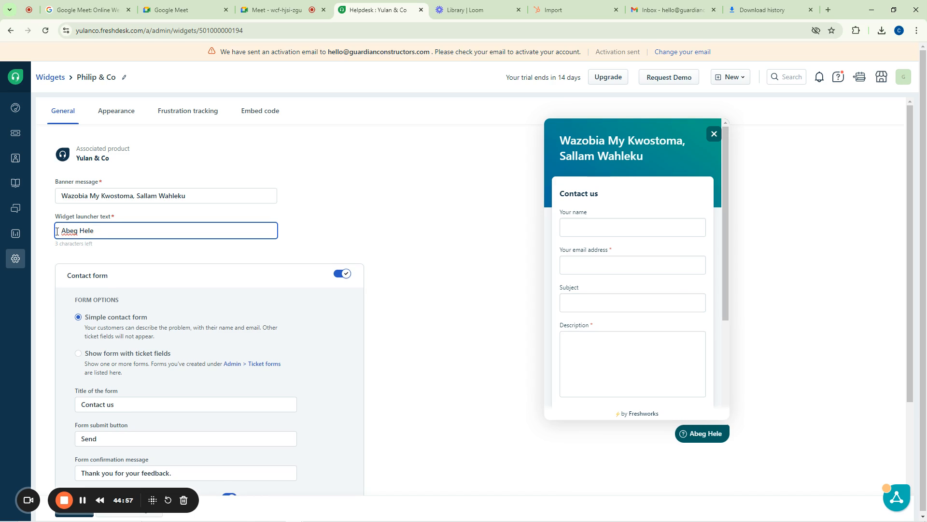
type("p M")
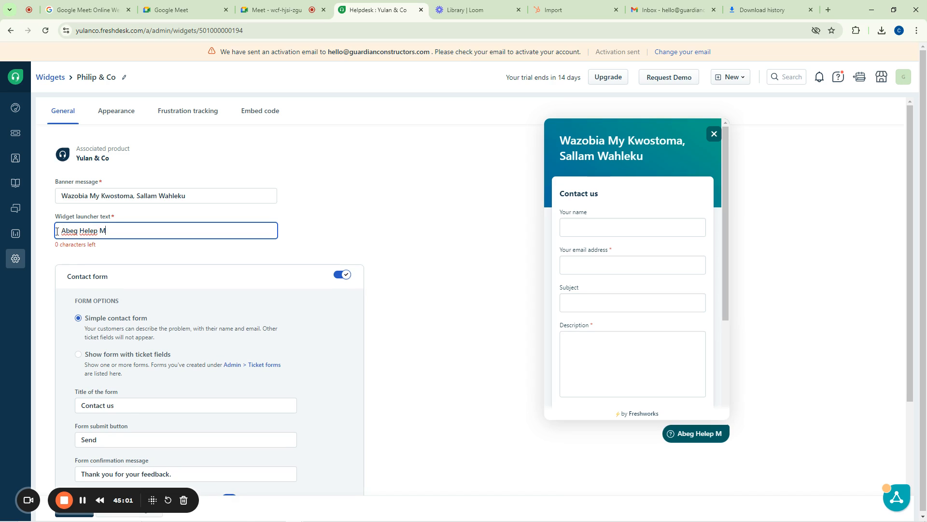
key("ctrl+a")
key("BackSpace")
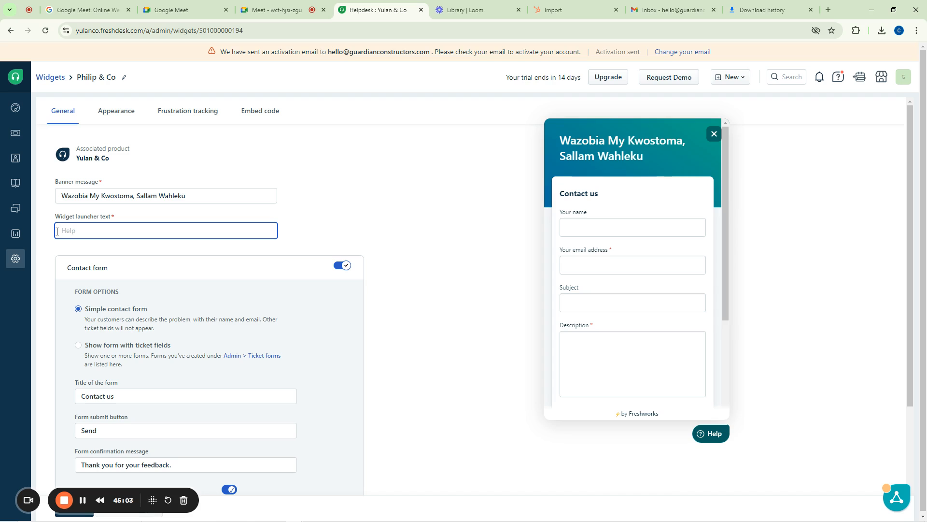
type("Helep O")
scroll(181, 222, "down", 3)
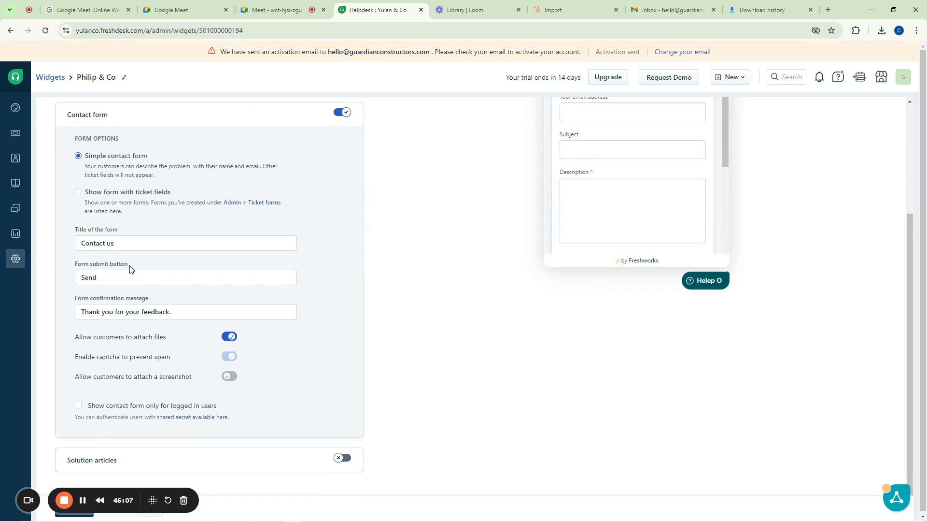
scroll(133, 248, "up", 3)
scroll(600, 274, "down", 5)
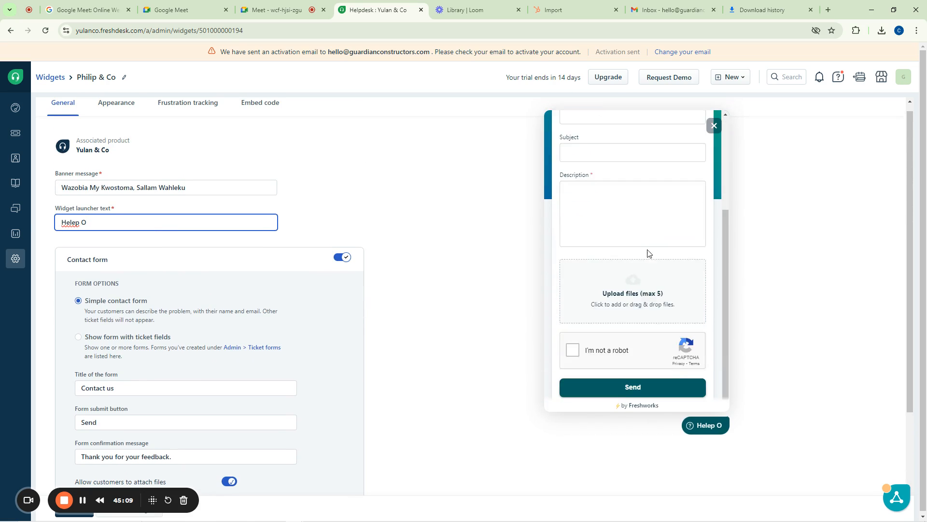
scroll(480, 273, "down", 3)
scroll(479, 273, "up", 3)
scroll(218, 309, "down", 3)
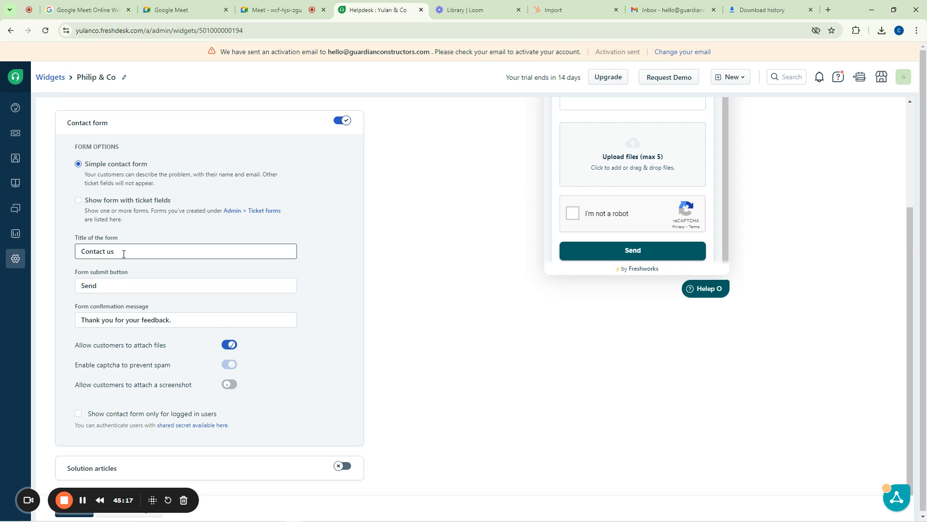
scroll(484, 232, "up", 3)
scroll(633, 259, "up", 5)
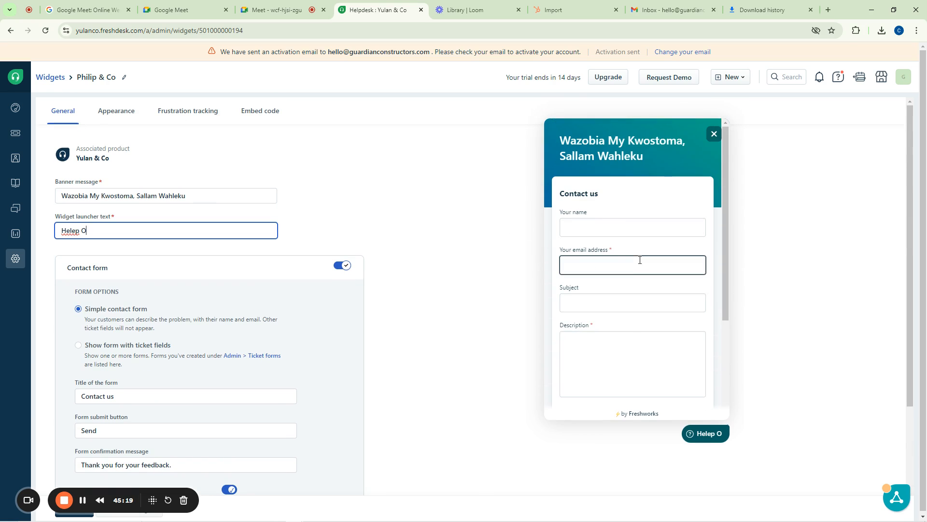
left_click(603, 198)
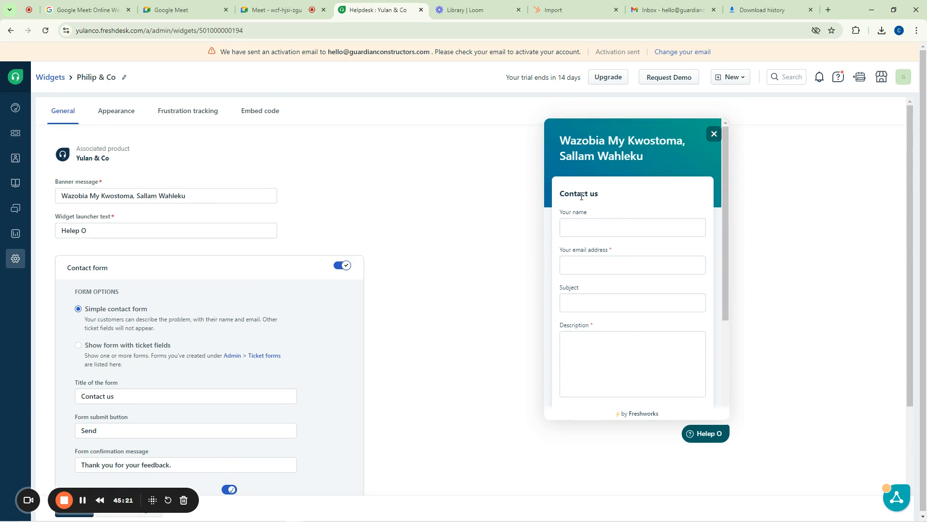
scroll(217, 299, "down", 2)
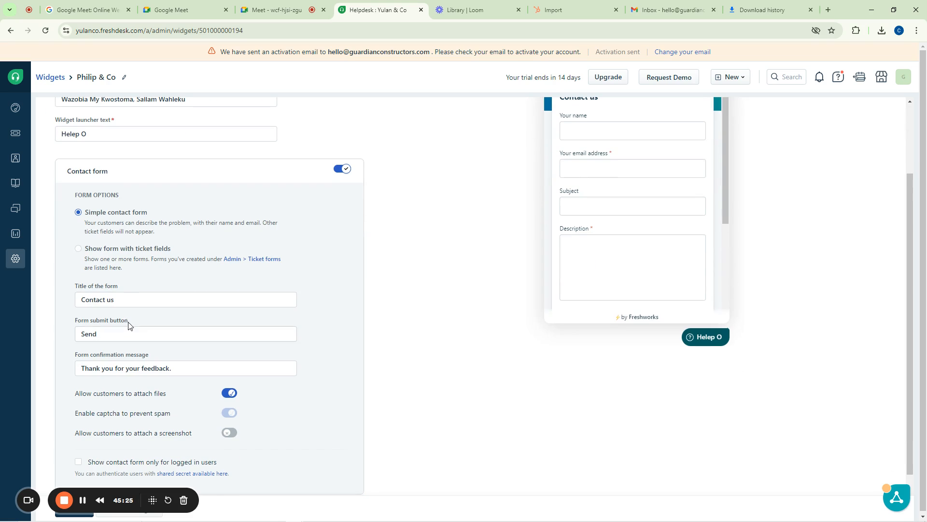
scroll(641, 186, "down", 3)
scroll(638, 186, "down", 1)
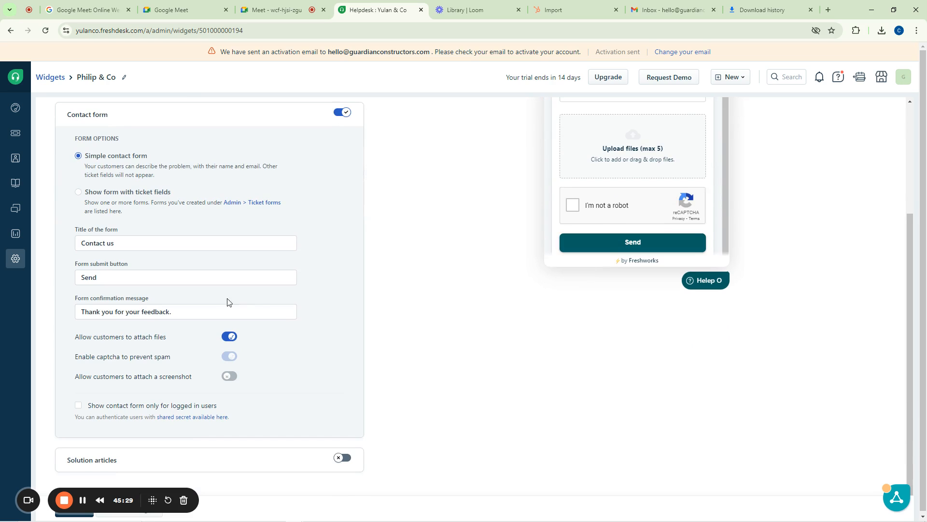
Change the contact form submit button from 'Send' to 'Fire It', then select the 'Contact us' title
double_click(81, 278)
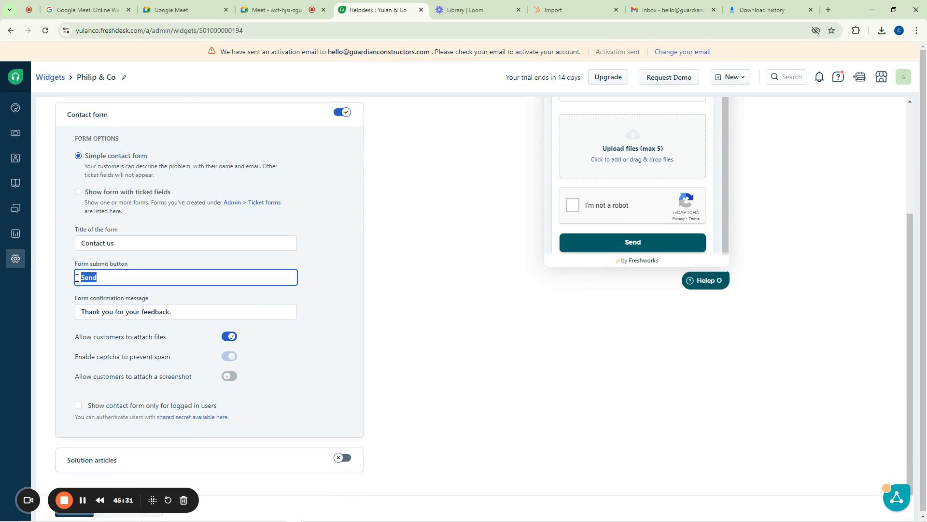
type("link")
key("BackSpace")
key("BackSpace")
key("BackSpace")
key("BackSpace")
type("Fire It")
scroll(131, 299, "up", 1)
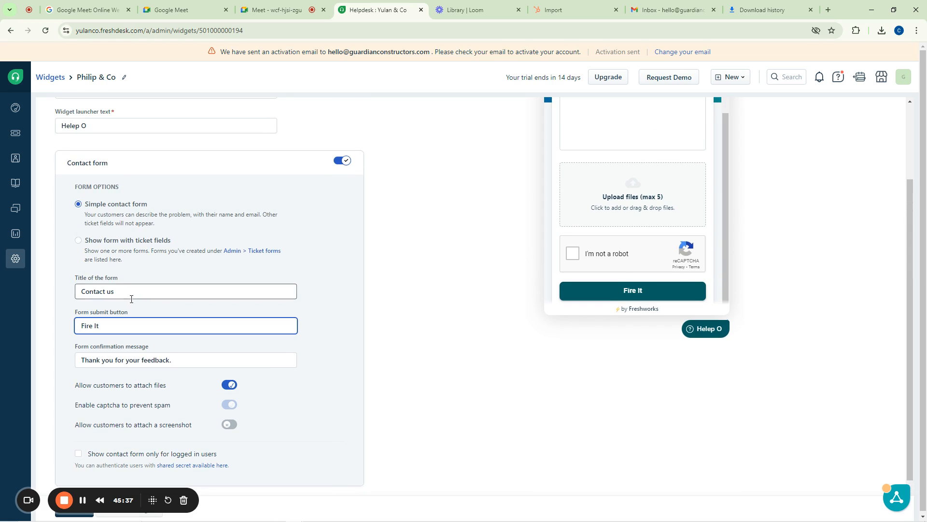
left_click_drag(131, 297, 79, 295)
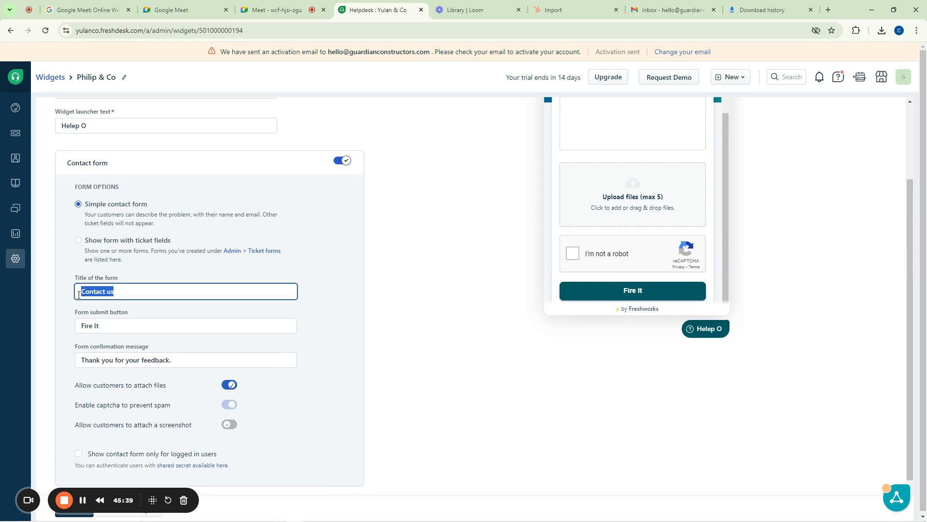
scroll(74, 304, "down", 1)
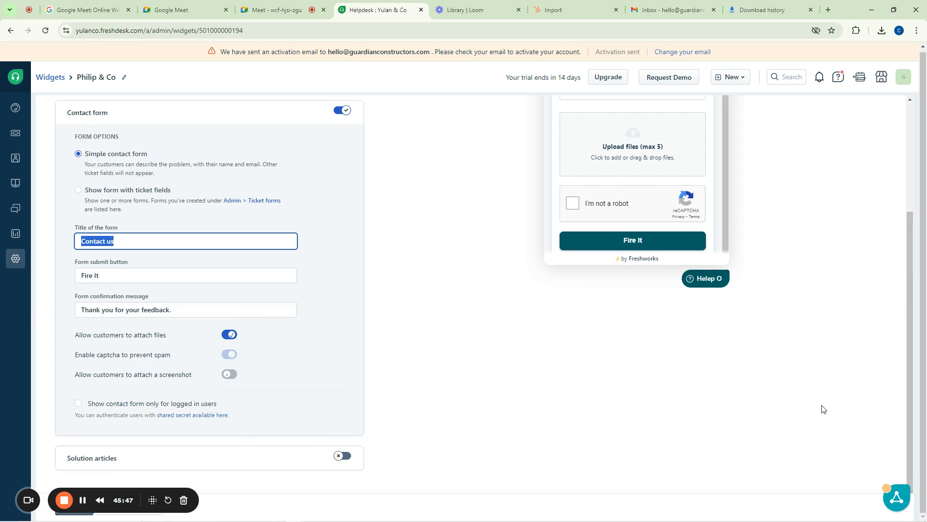
scroll(482, 345, "up", 3)
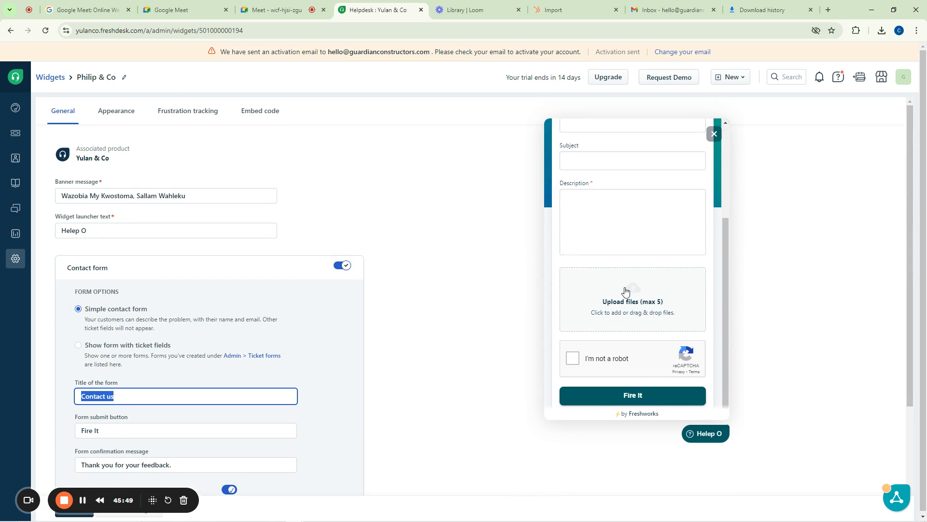
scroll(625, 291, "up", 5)
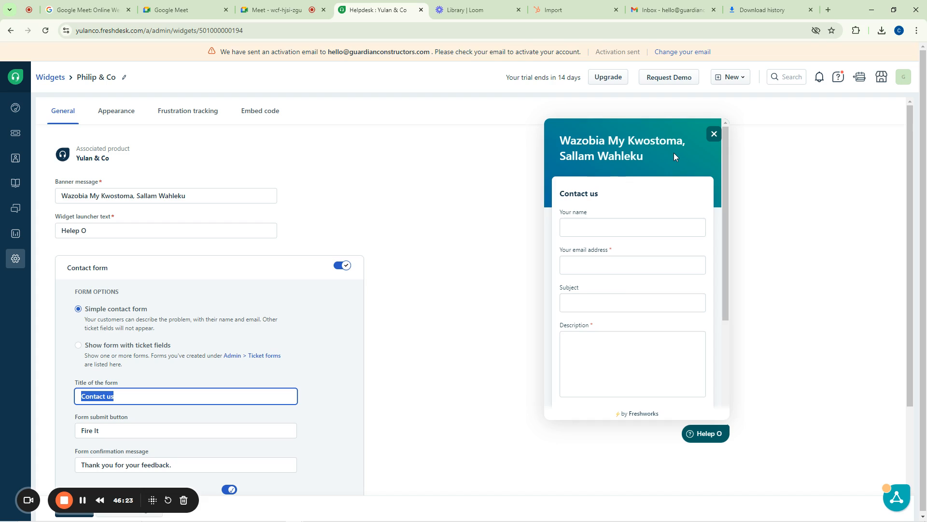
Give the widget banner the purple-blue gradient, check Frustration tracking, then show the Embed code tab
left_click(116, 110)
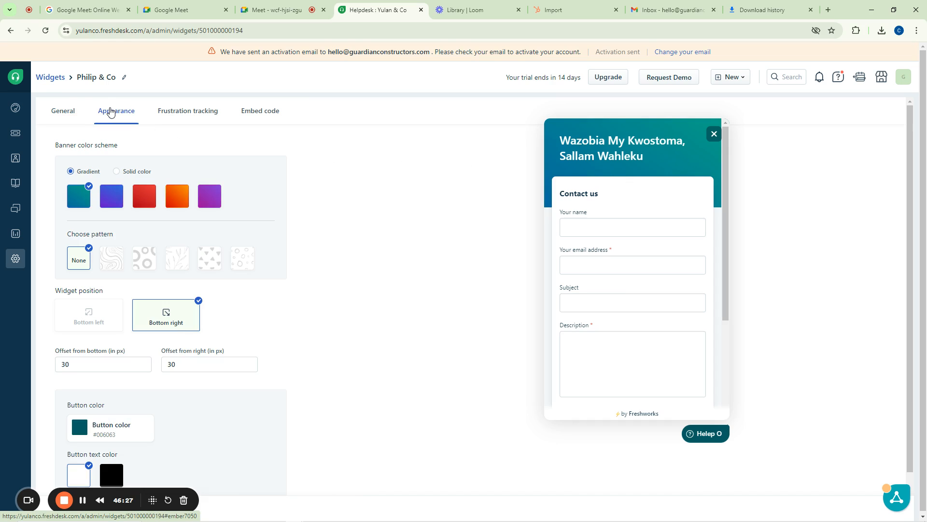
left_click(116, 197)
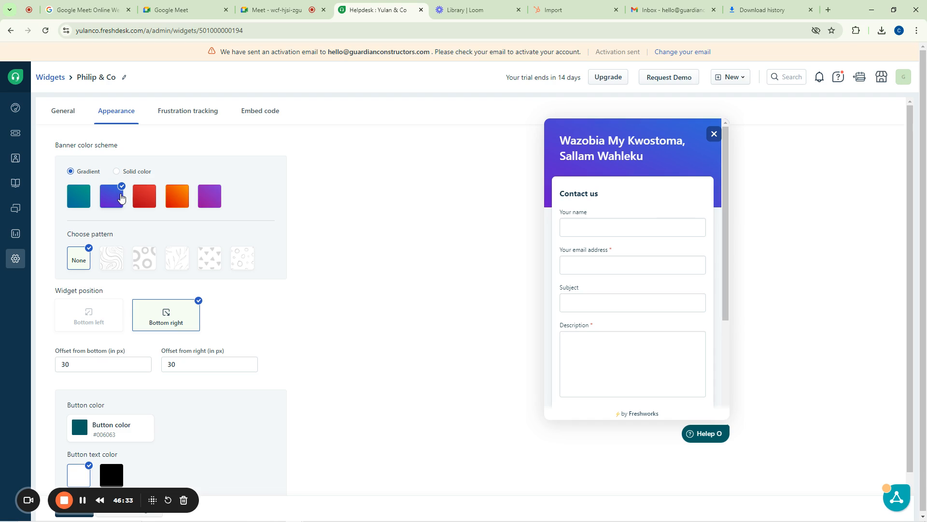
left_click(187, 113)
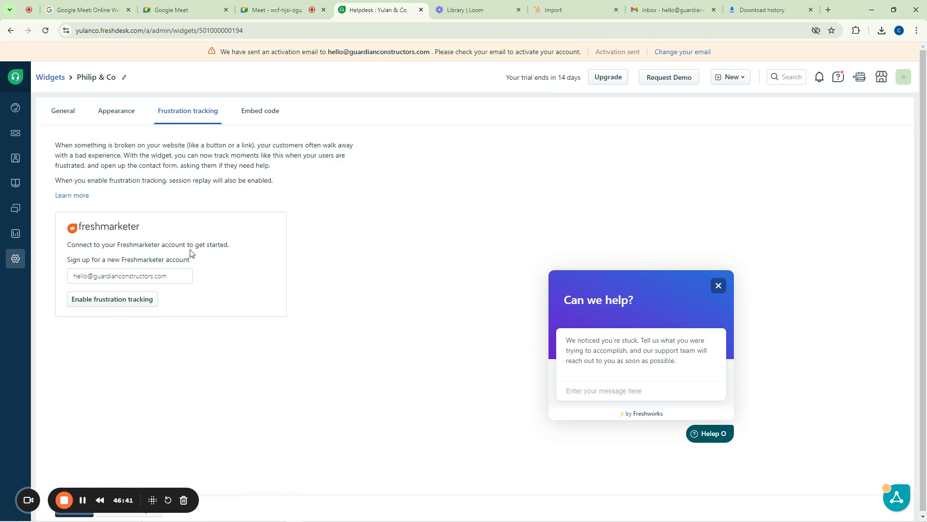
left_click(262, 114)
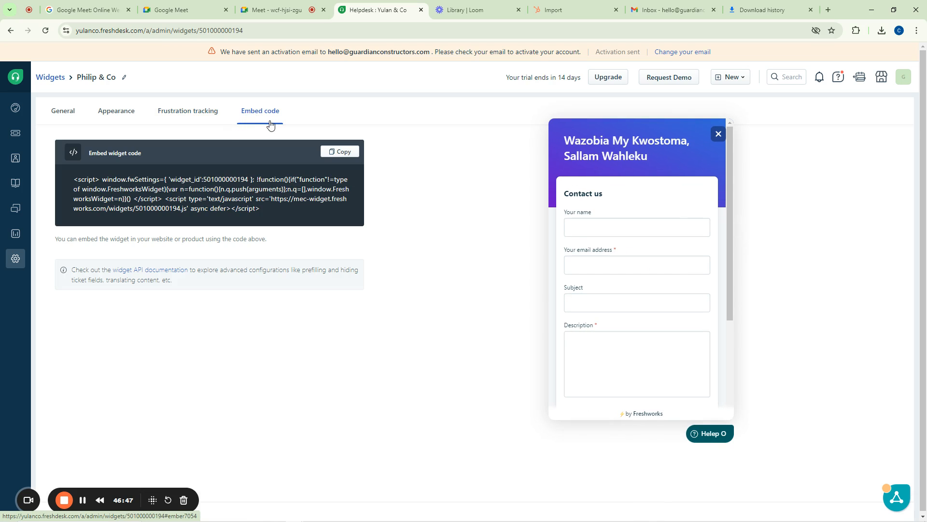
Copy the Philip & Co widget's script from the Embed widget code box
scroll(670, 244, "down", 3)
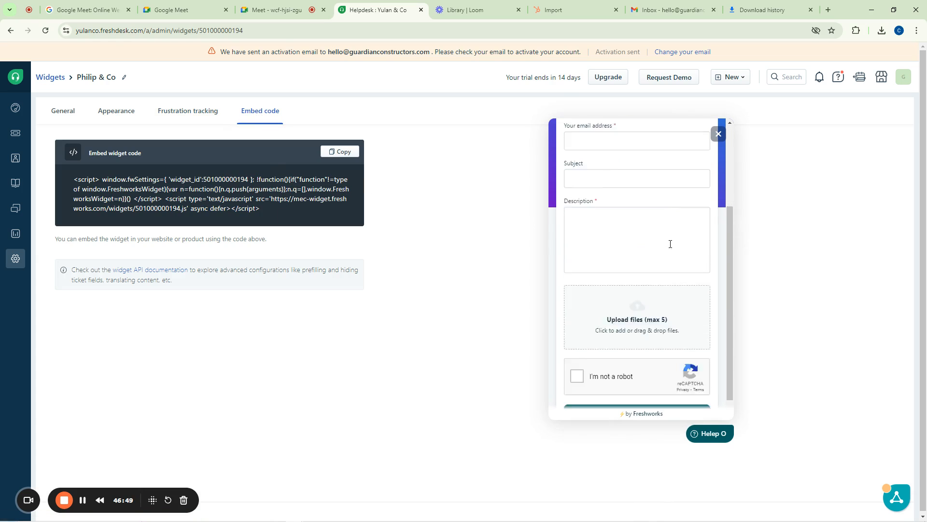
scroll(670, 244, "down", 1)
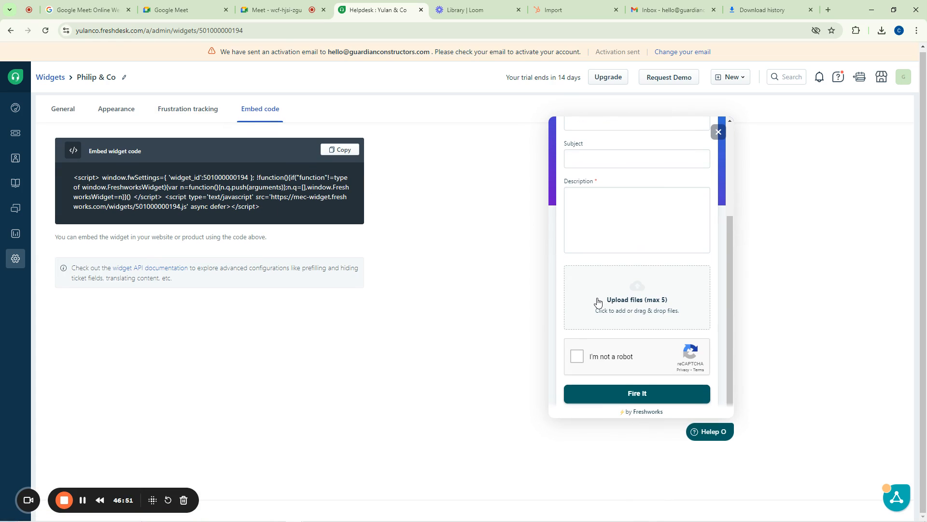
scroll(594, 272, "up", 4)
left_click(595, 266)
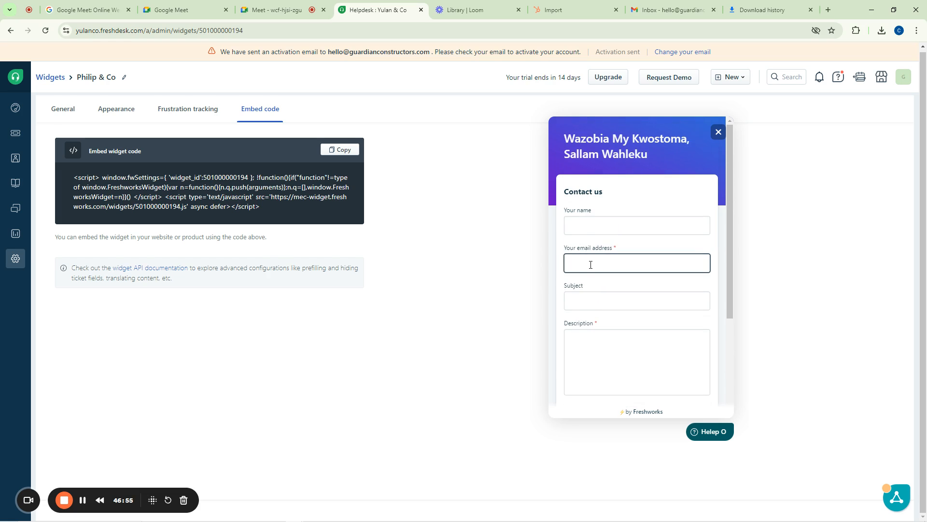
scroll(591, 264, "up", 1)
left_click(404, 256)
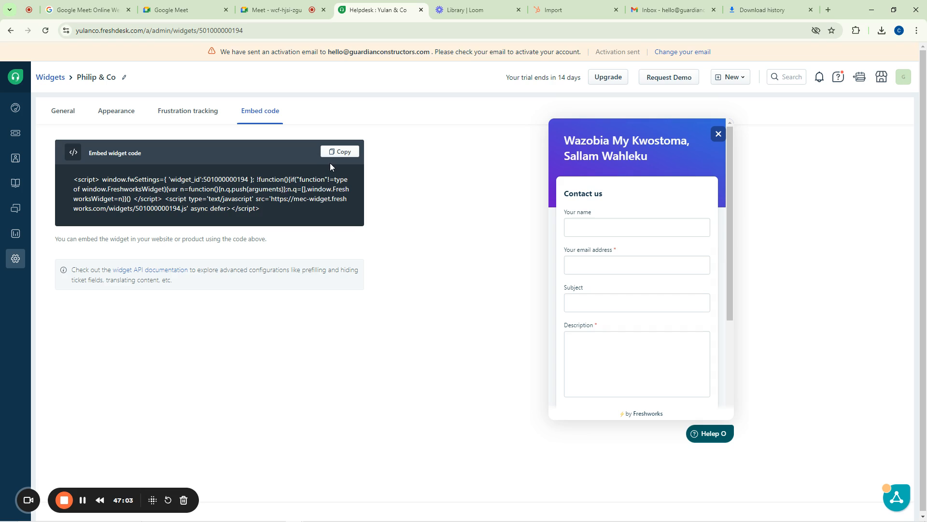
left_click(341, 153)
left_click(343, 153)
Minimize the Freshdesk window and go to Appearance > Widgets in the WordPress dashboard
left_click(869, 10)
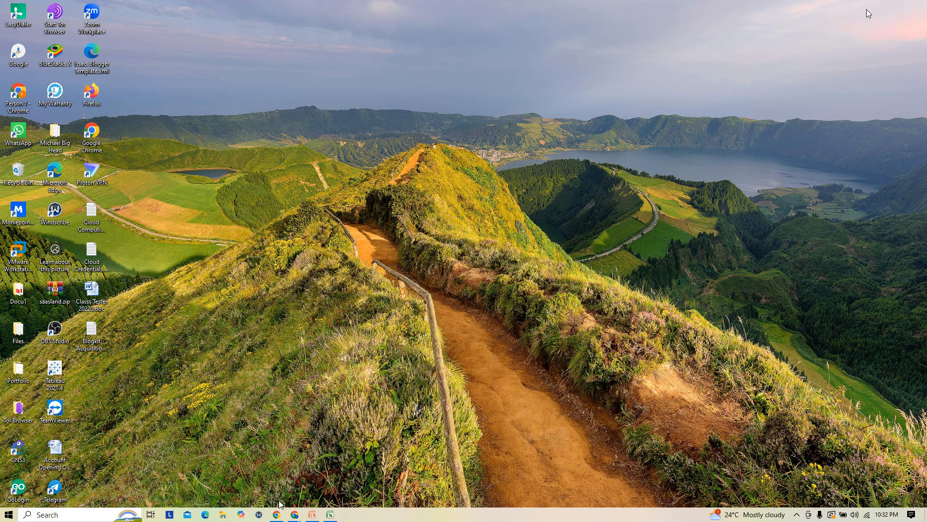
left_click(280, 515)
scroll(173, 201, "up", 6)
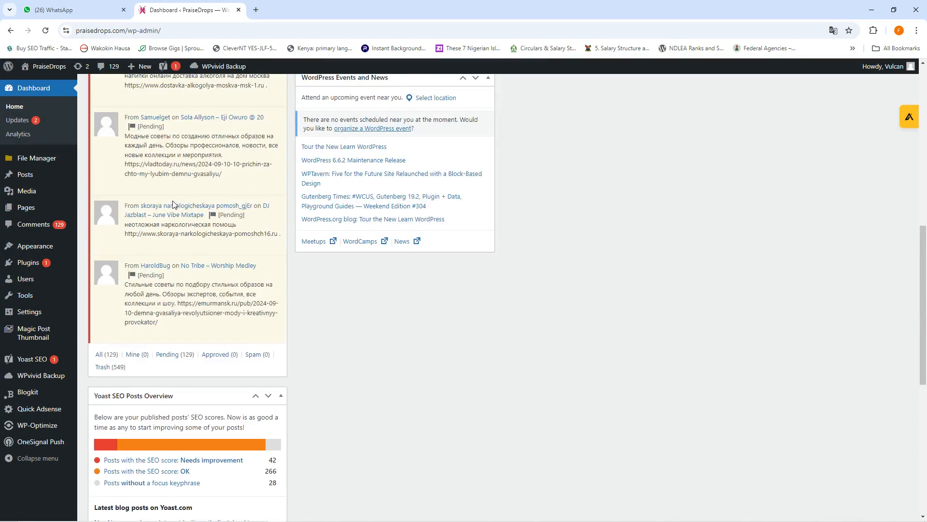
scroll(173, 204, "up", 10)
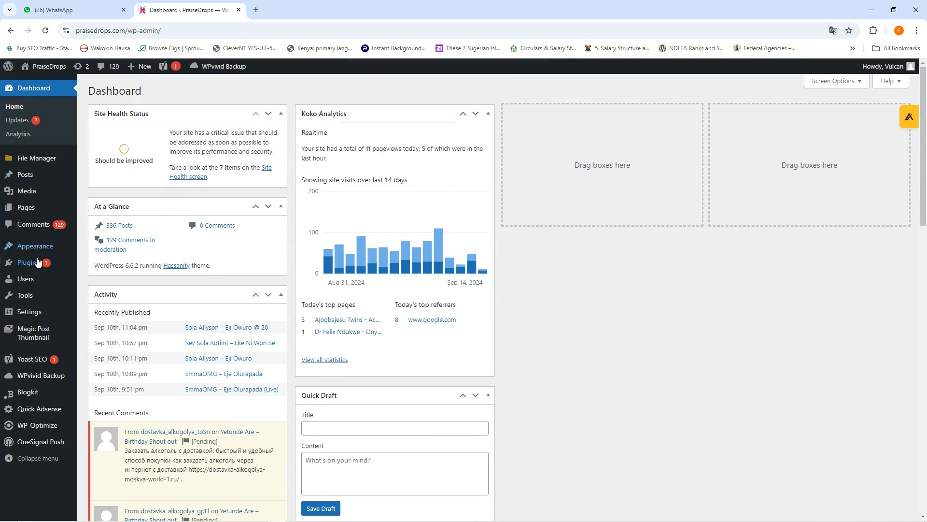
mouse_move(34, 266)
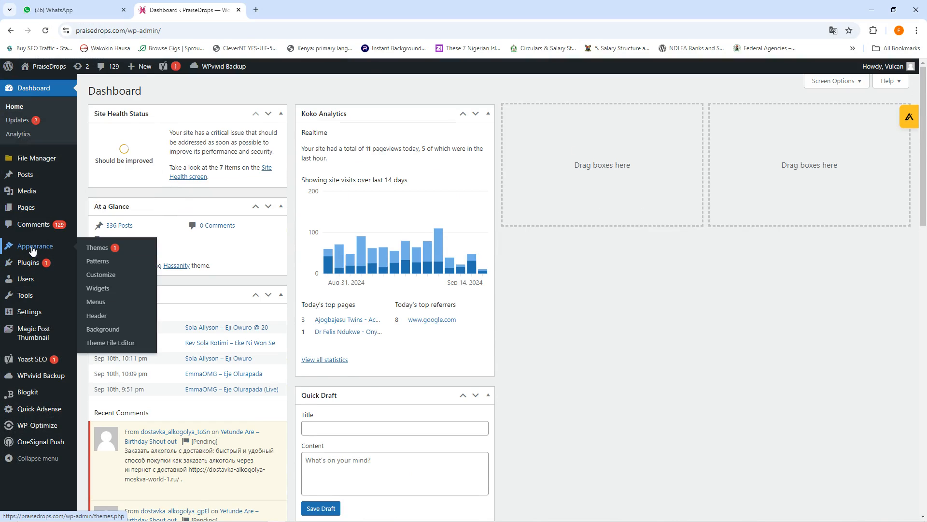
left_click(99, 289)
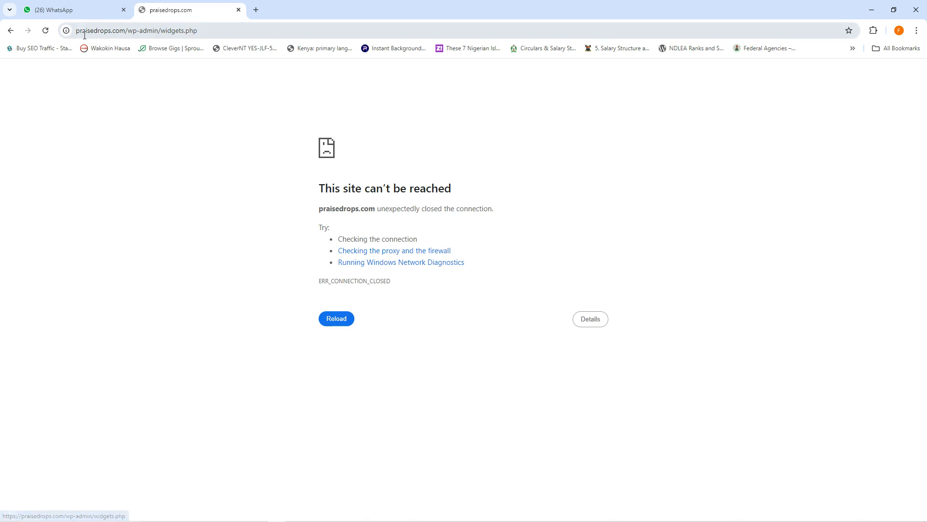
Switch between browser windows and return to the WordPress Sidebar widgets editor at widgets.php
left_click(75, 5)
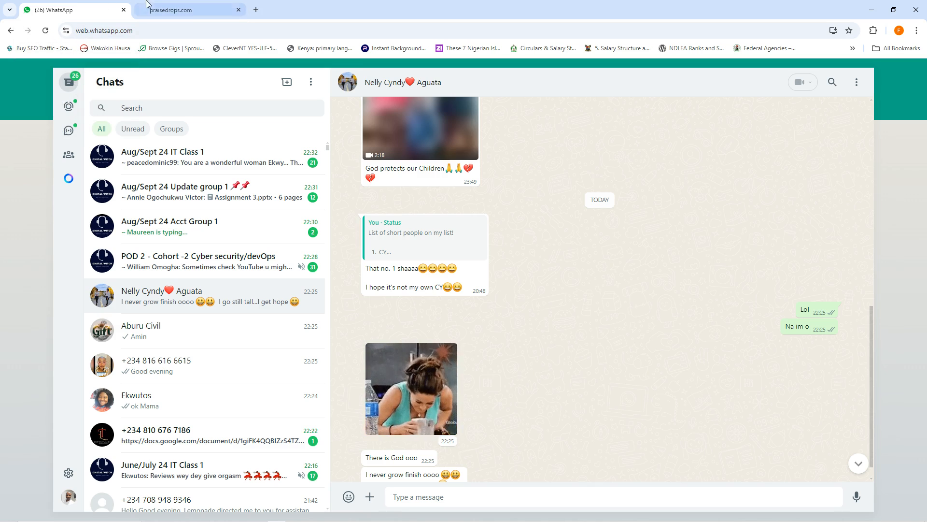
left_click(169, 7)
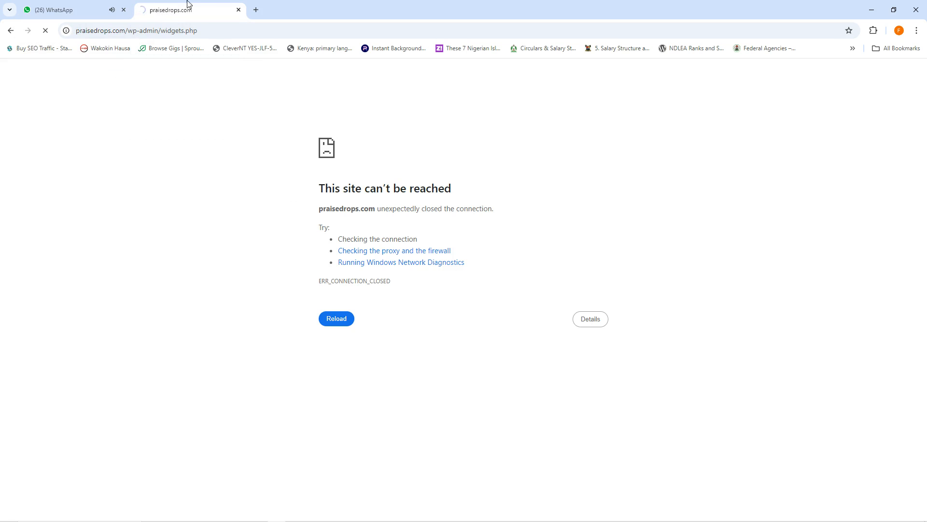
mouse_move(285, 520)
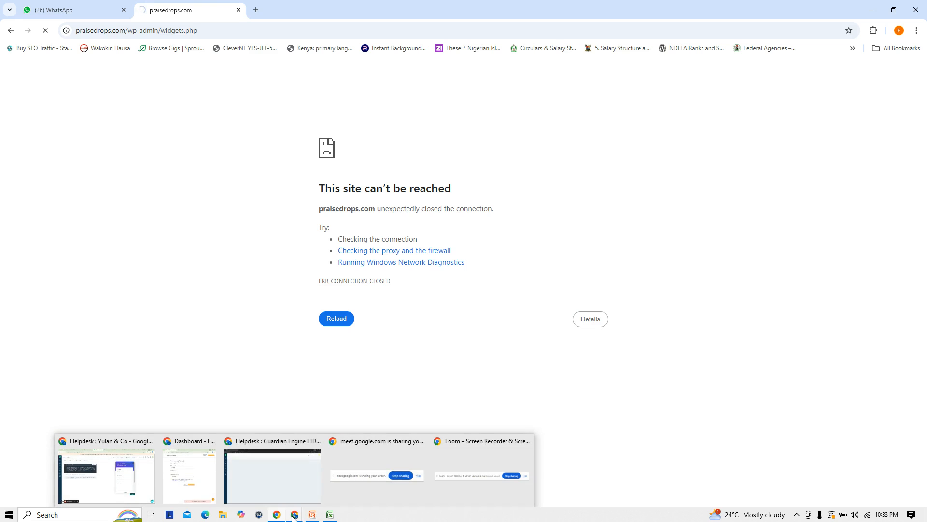
left_click(135, 484)
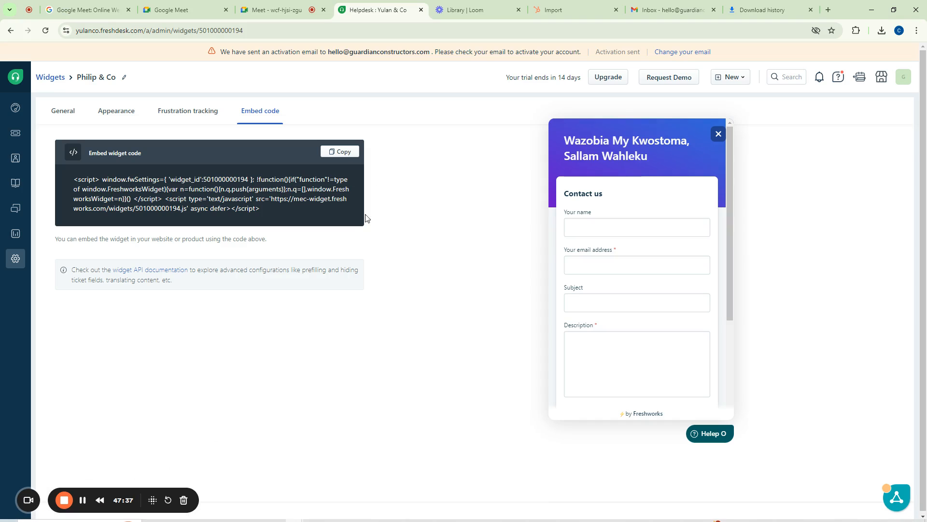
left_click(84, 500)
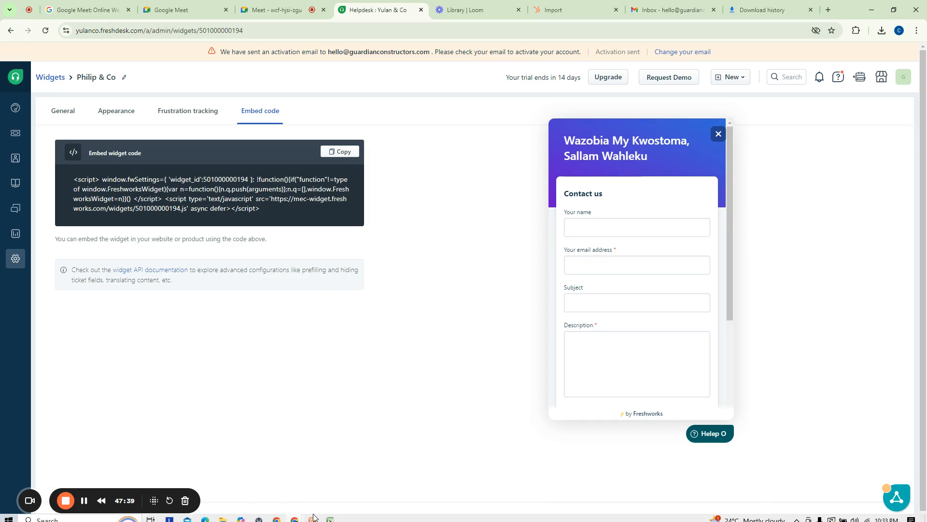
left_click(277, 515)
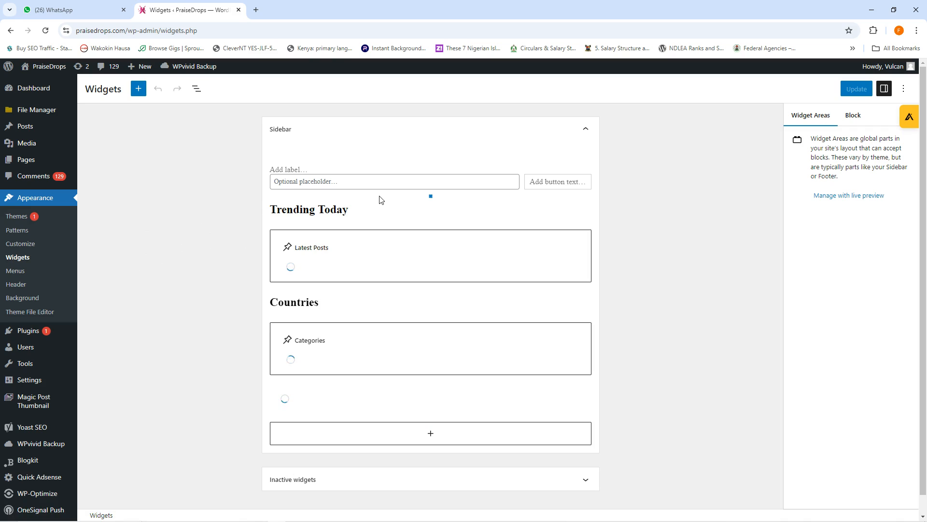
Add a Custom HTML block to the Sidebar by searching the block list for 'htm'
left_click(139, 90)
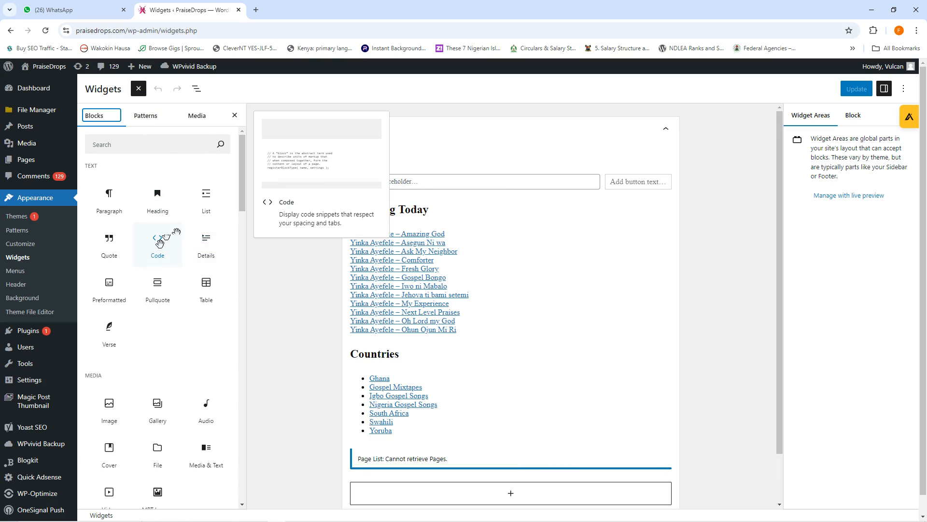
scroll(157, 232, "down", 1)
scroll(158, 222, "up", 1)
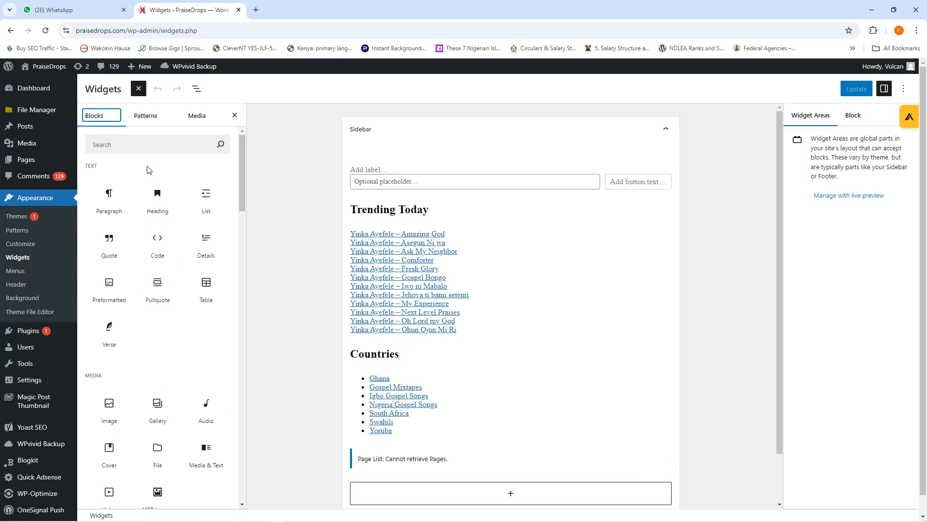
left_click(141, 145)
type("html")
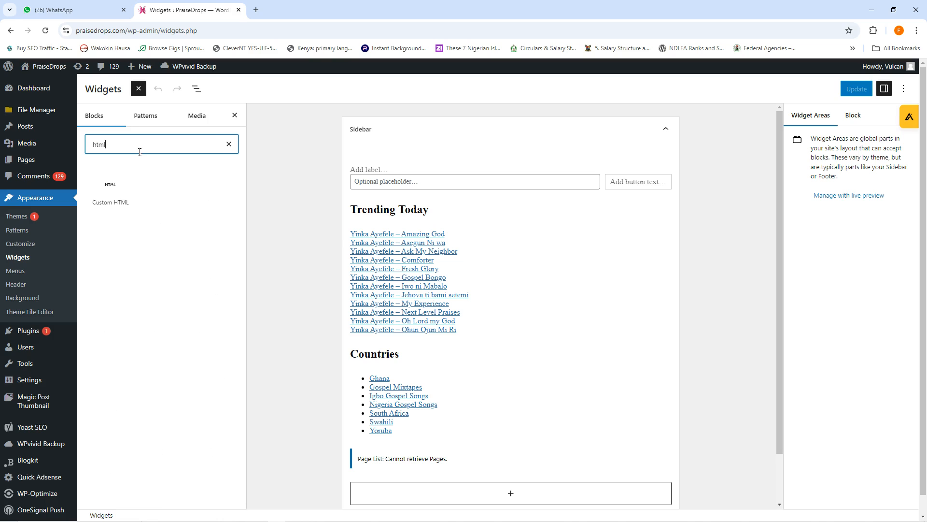
left_click(109, 194)
Paste the Freshworks widget script into the Custom HTML block and save the widgets with Update
scroll(492, 339, "down", 2)
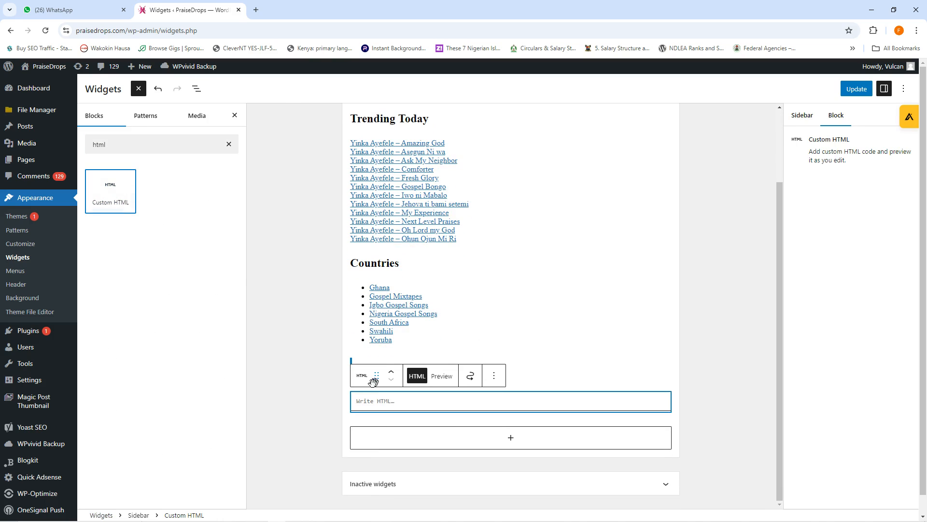
left_click(376, 400)
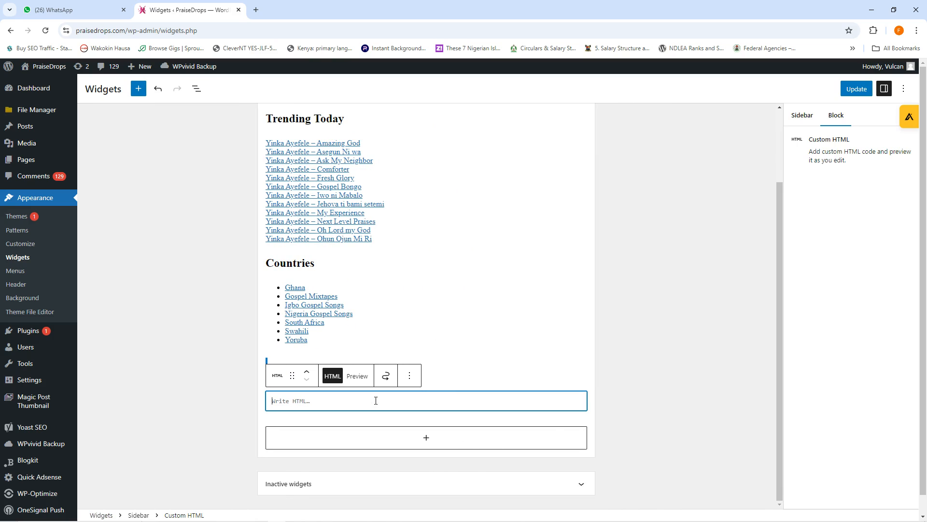
key("ctrl+v")
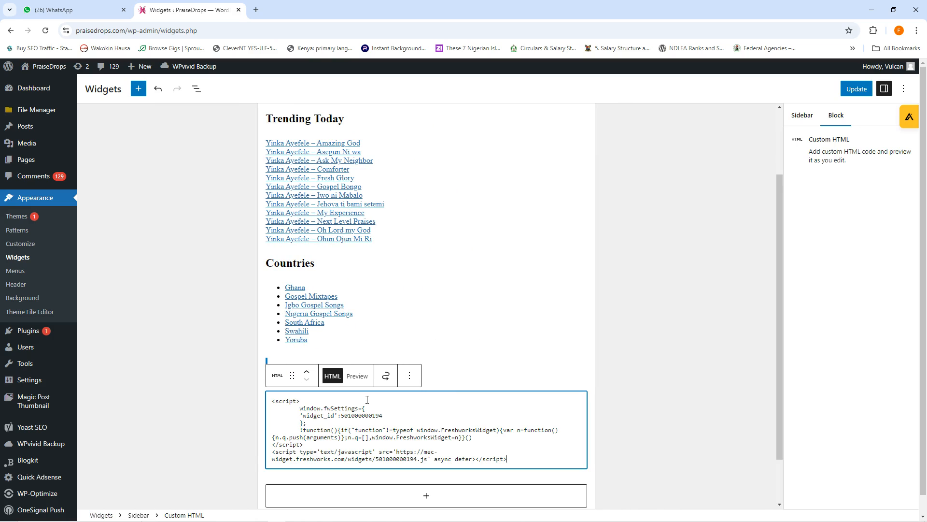
left_click(856, 89)
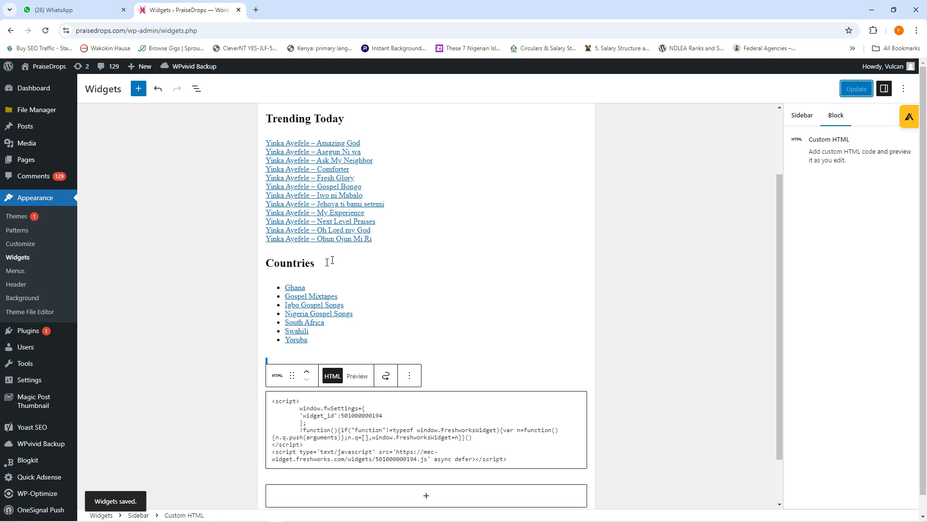
mouse_move(295, 514)
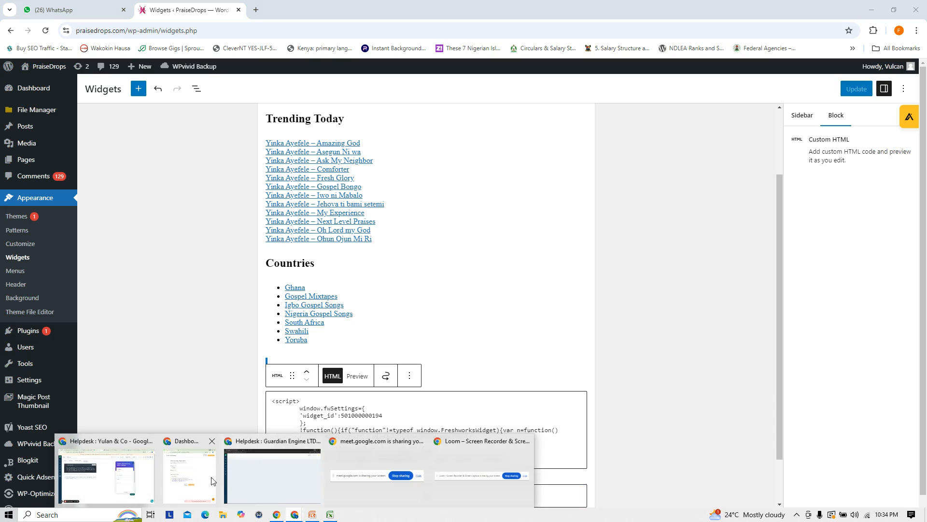
left_click(125, 472)
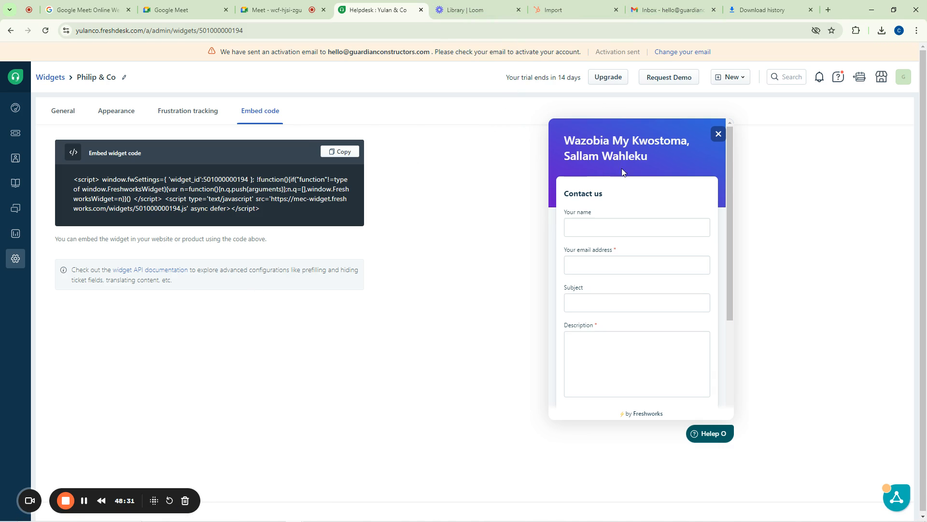
Search Google for 'praisedrops' and open the PraiseDrops site at praisedrops.com
left_click(753, 10)
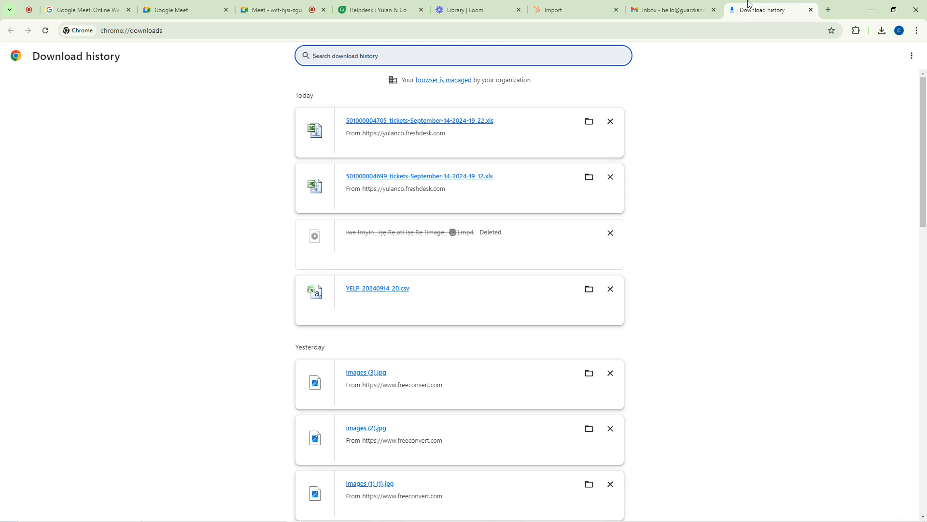
left_click(688, 31)
type("praise")
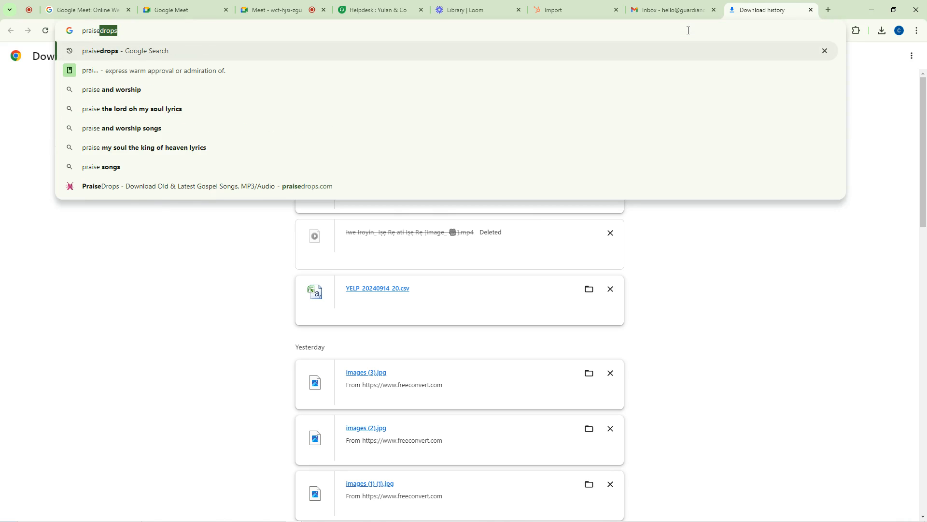
key("Return")
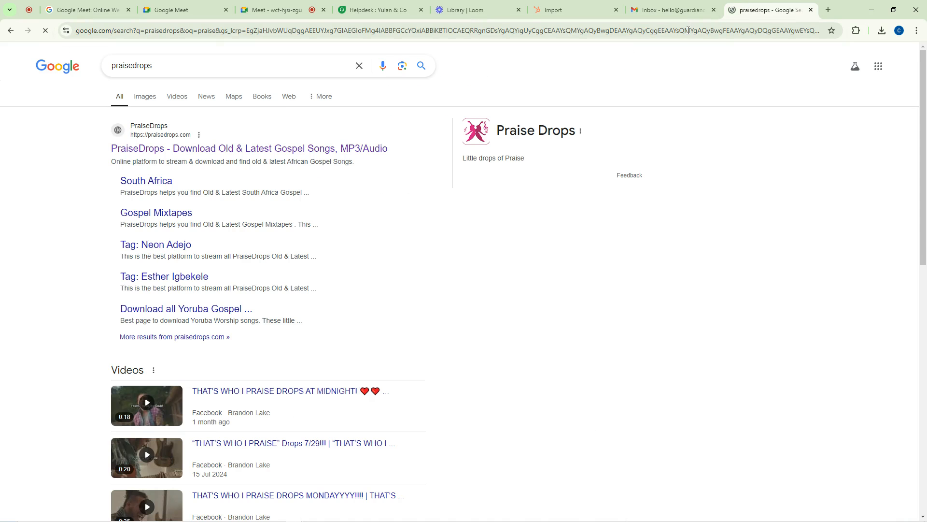
left_click(246, 149)
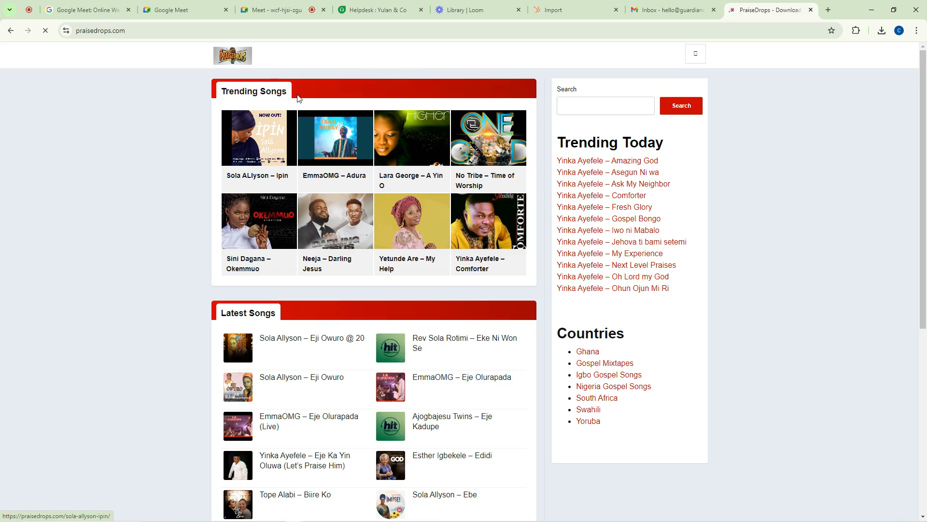
Open the Help launcher on praisedrops.com to check the support form, then return to Freshdesk
scroll(754, 257, "down", 2)
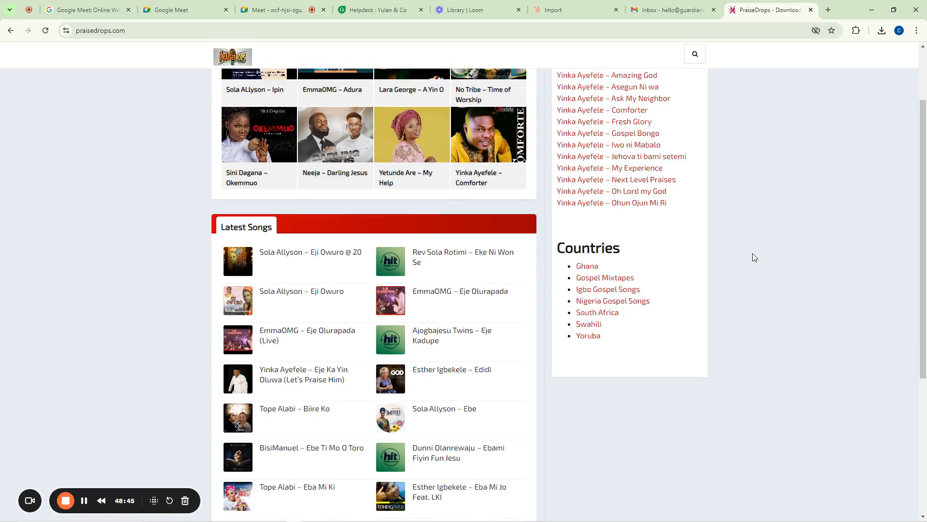
scroll(754, 257, "down", 5)
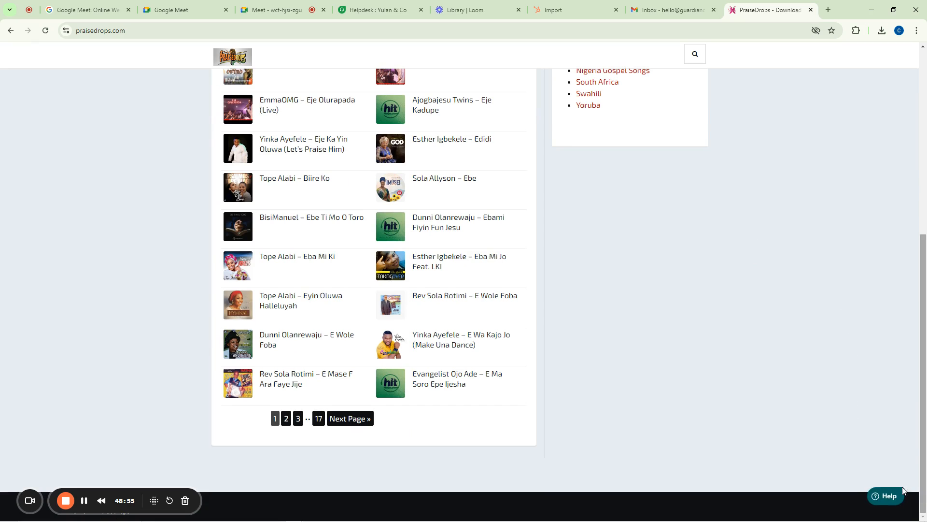
left_click(887, 496)
left_click(868, 312)
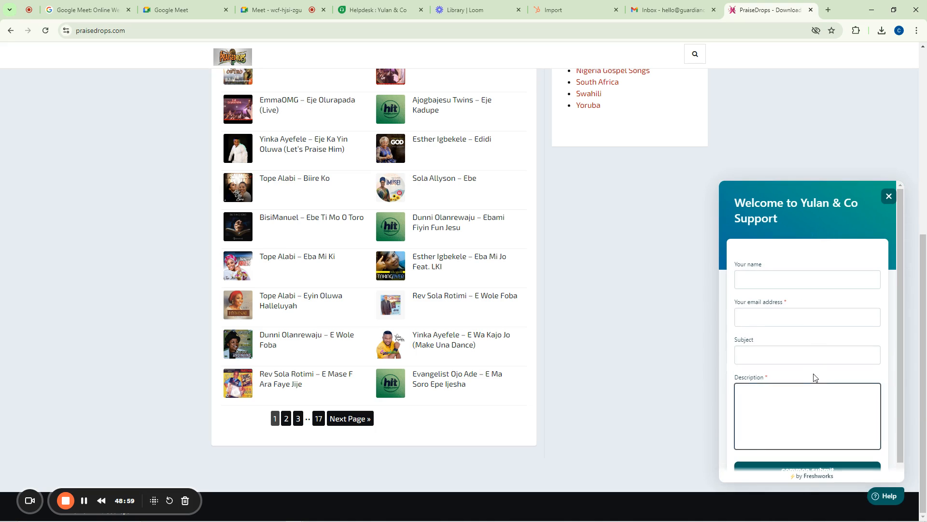
scroll(822, 383, "down", 1)
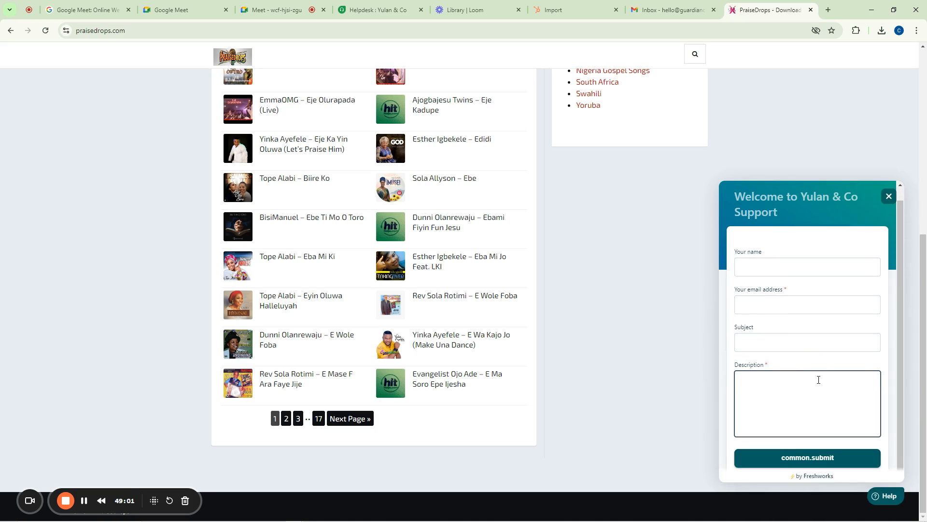
left_click(377, 9)
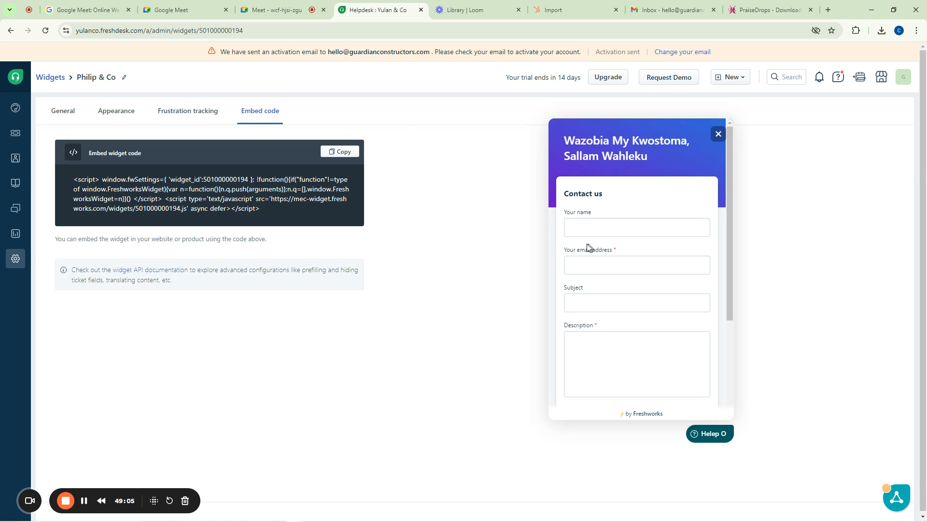
Show the widget's General settings with the banner, 'Helep O' launcher and 'Fire It' button
scroll(702, 299, "down", 3)
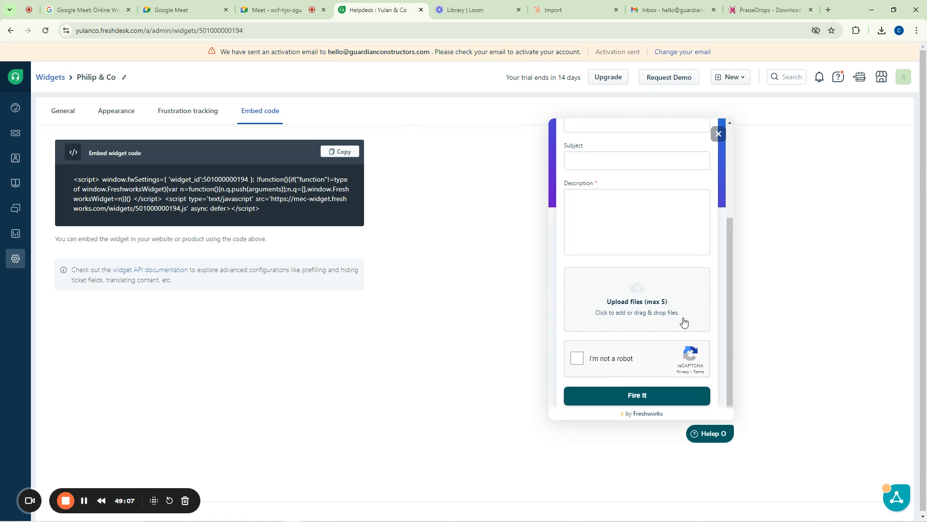
scroll(597, 299, "up", 3)
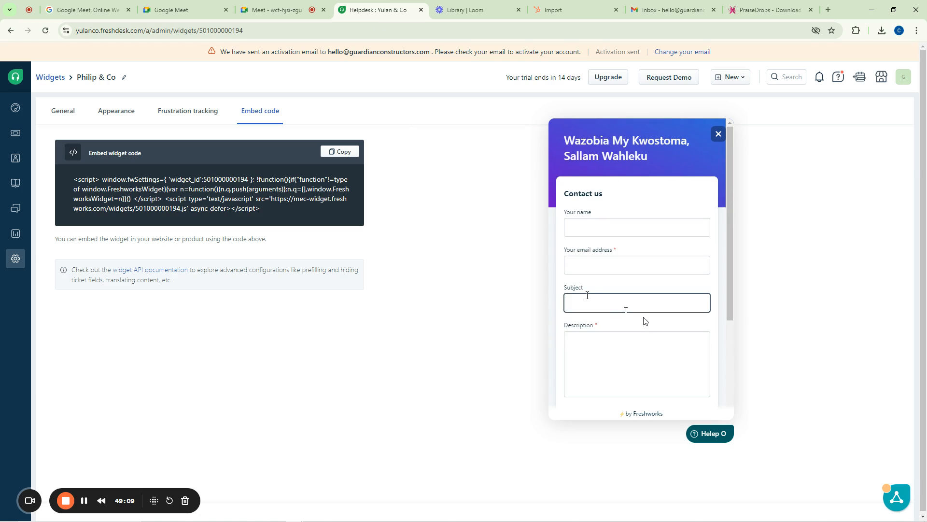
scroll(617, 239, "down", 3)
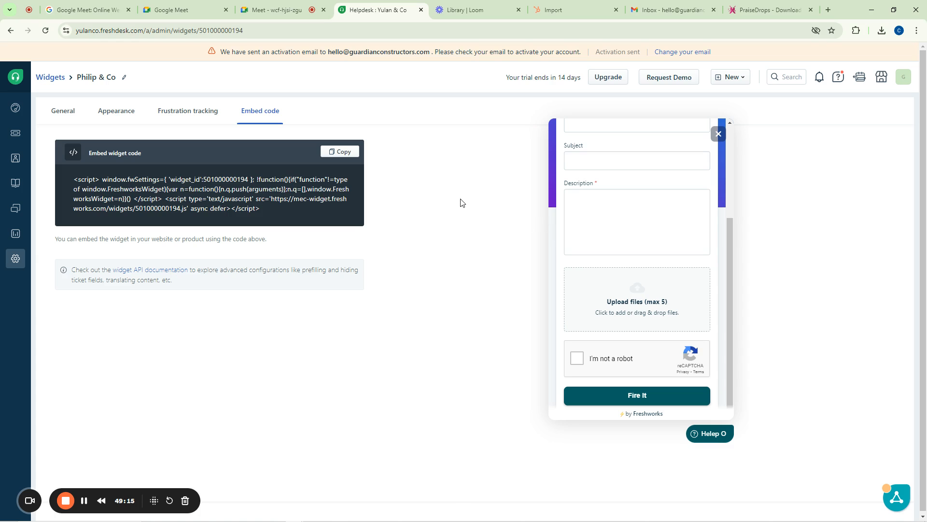
scroll(590, 213, "up", 3)
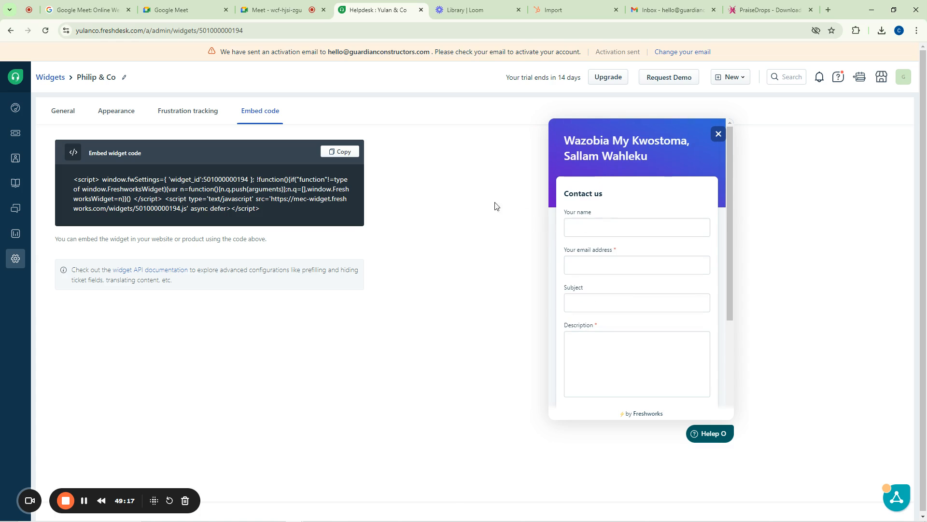
left_click(68, 112)
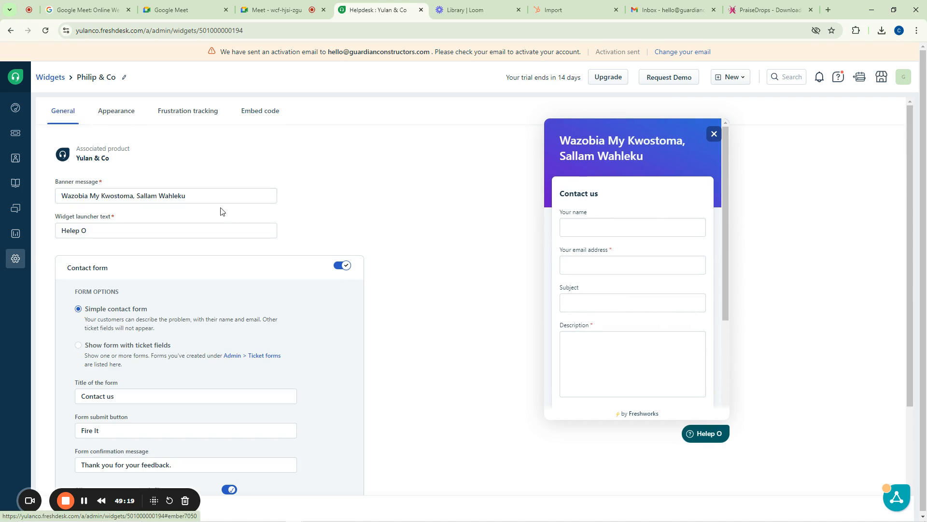
scroll(373, 232, "down", 3)
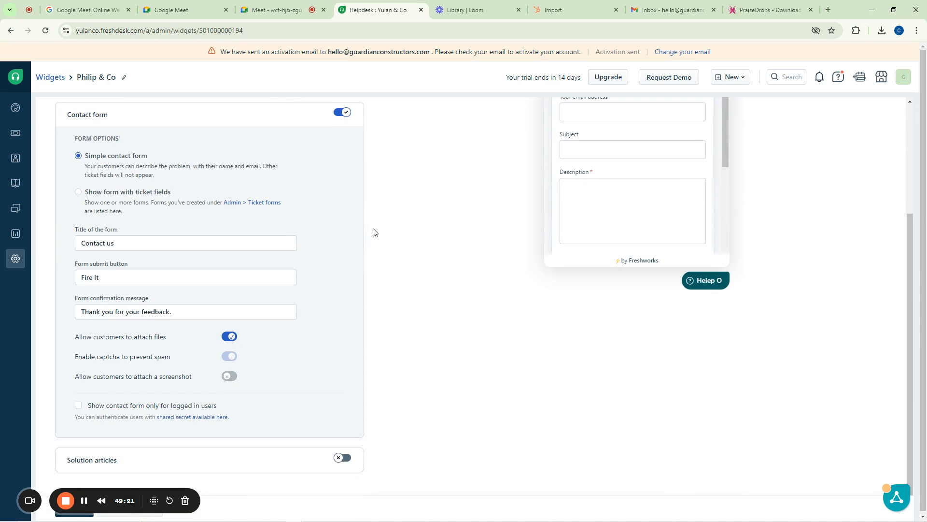
scroll(373, 233, "up", 3)
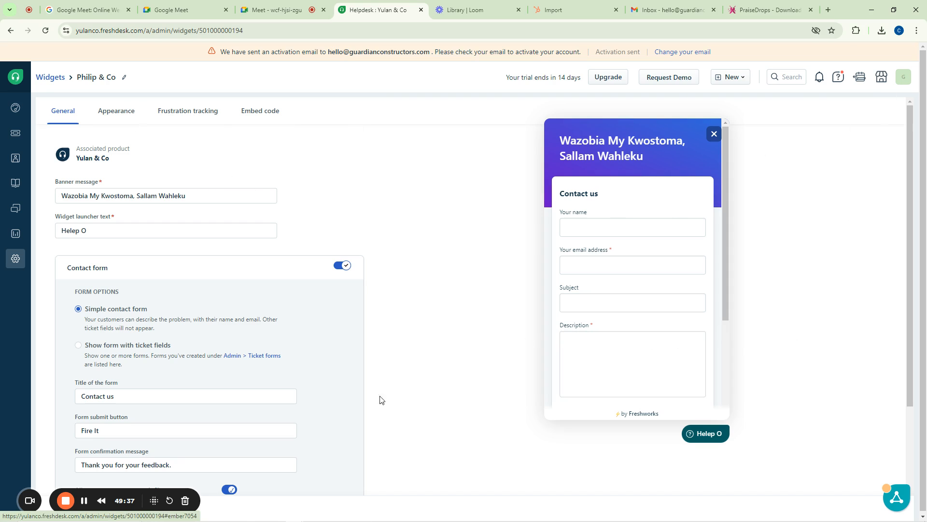
Switch to the PraiseDrops site, then close and reopen the Yulan & Co Support form
mouse_move(300, 516)
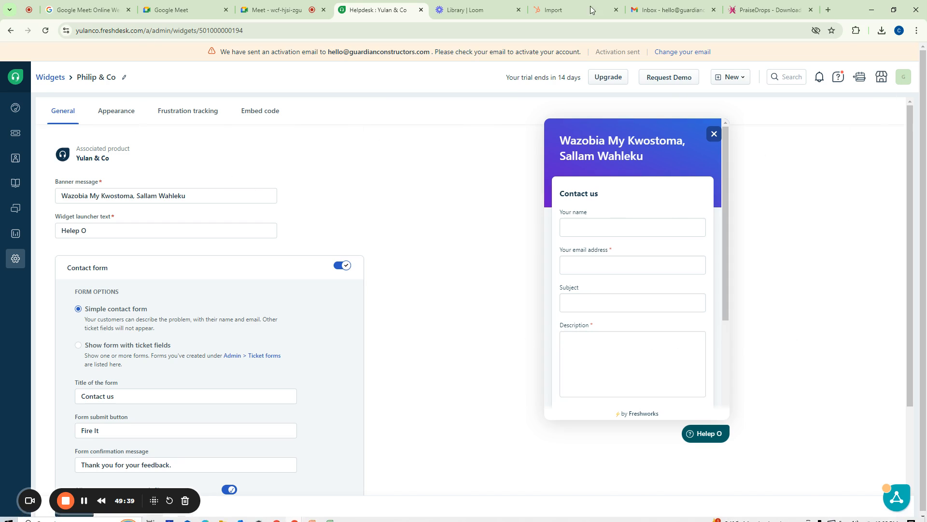
left_click(769, 10)
left_click(749, 340)
left_click(814, 396)
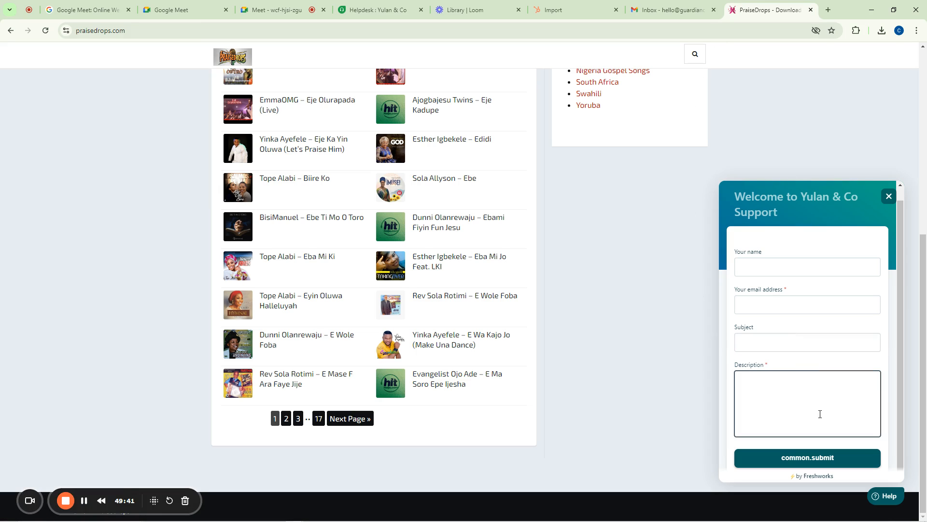
scroll(801, 416, "up", 10)
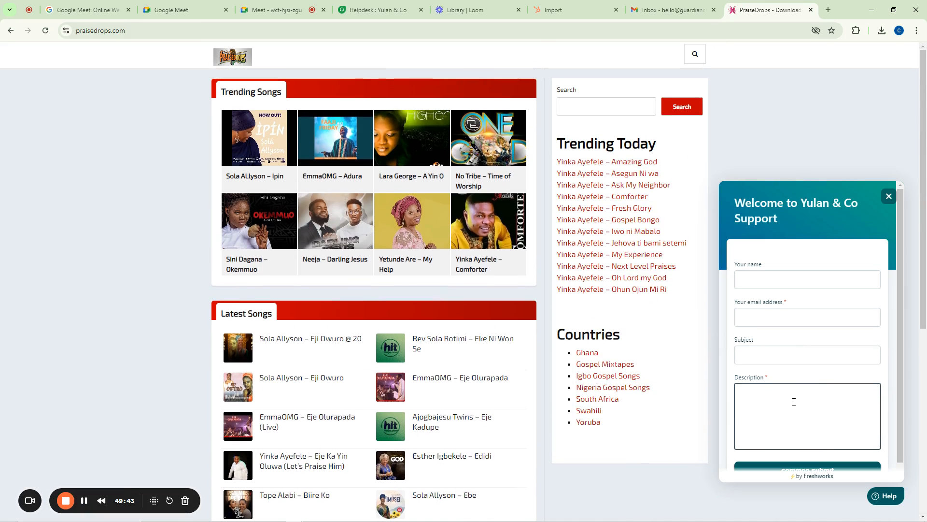
scroll(794, 402, "down", 6)
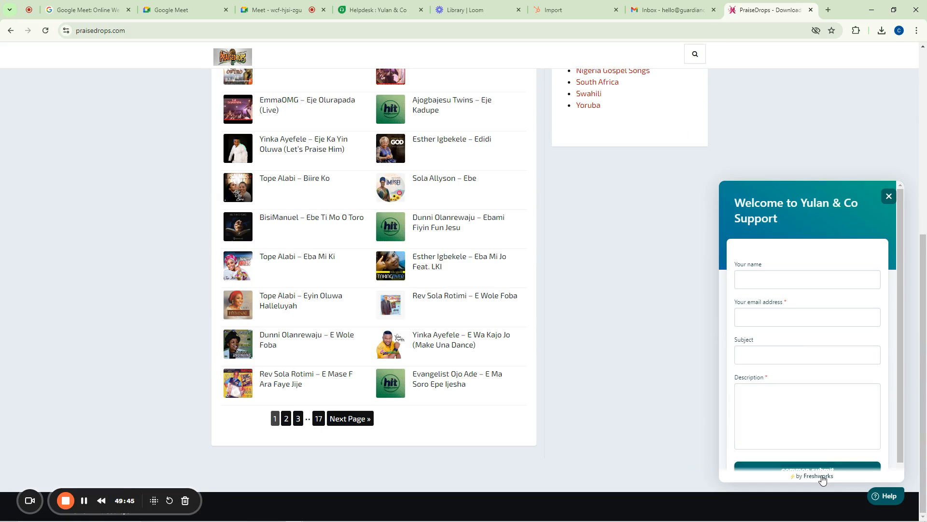
left_click(878, 273)
left_click(888, 198)
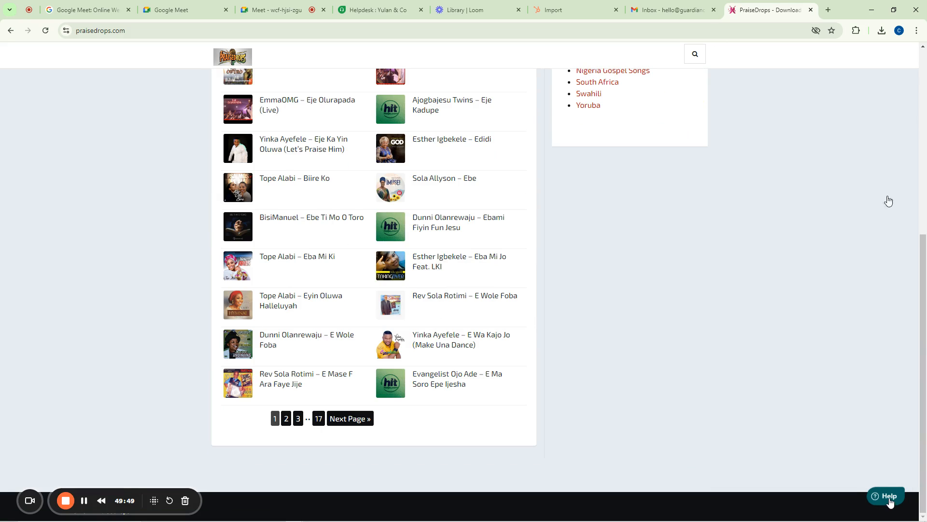
left_click(892, 504)
Fill the Your name and email fields with saved browser autofill entries
left_click(805, 377)
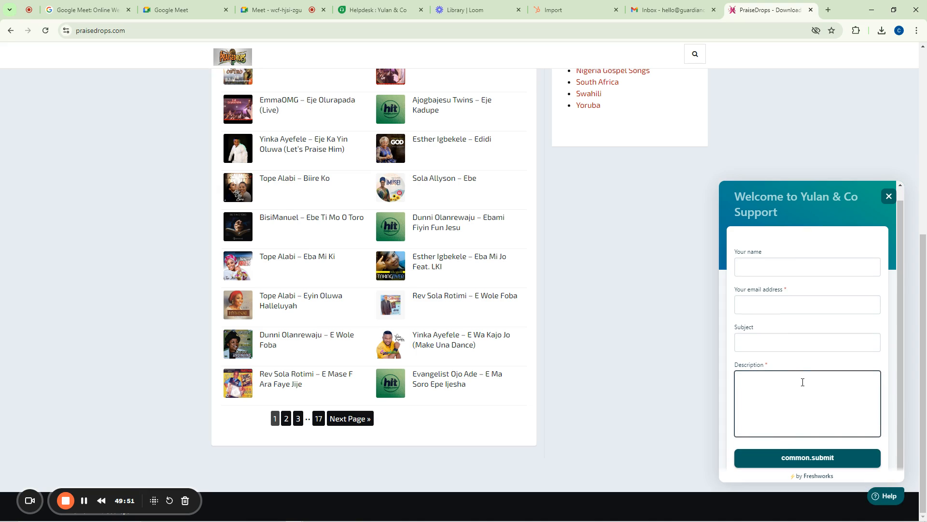
scroll(779, 348, "up", 1)
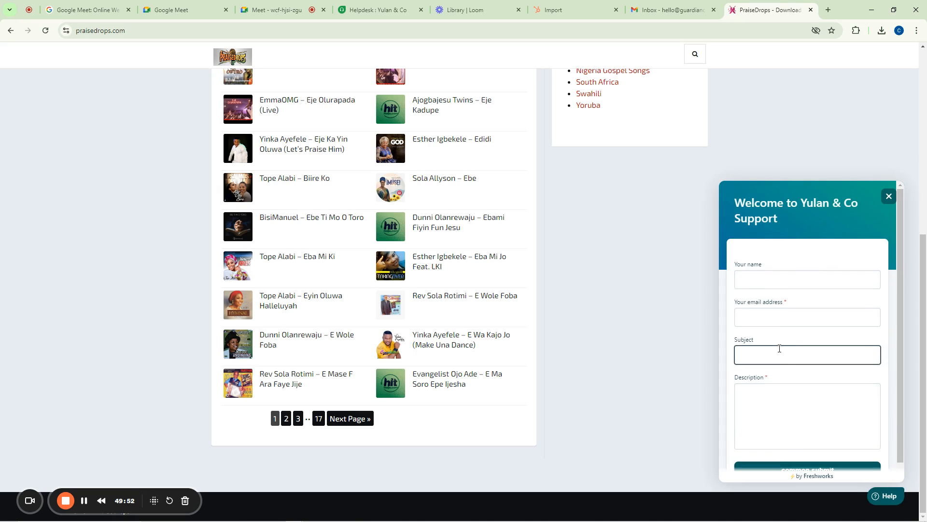
left_click(761, 277)
left_click(802, 304)
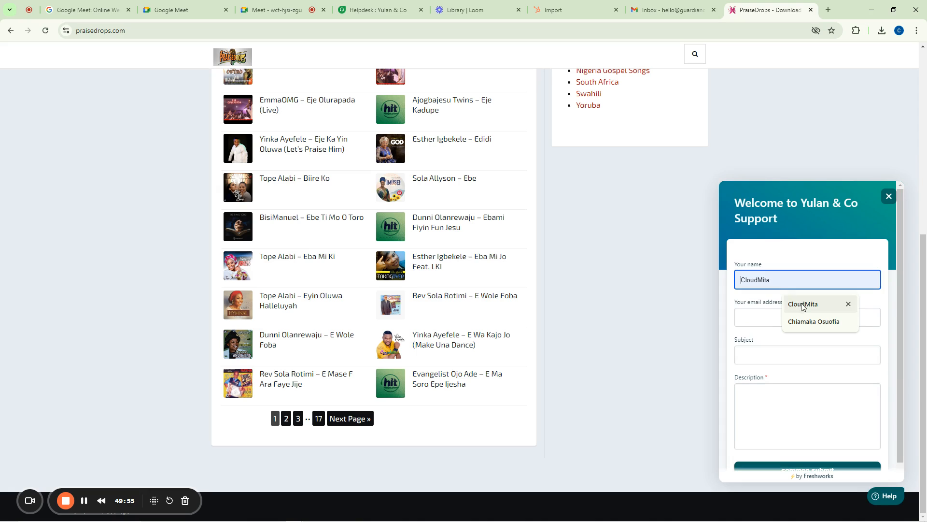
left_click(772, 318)
left_click(792, 341)
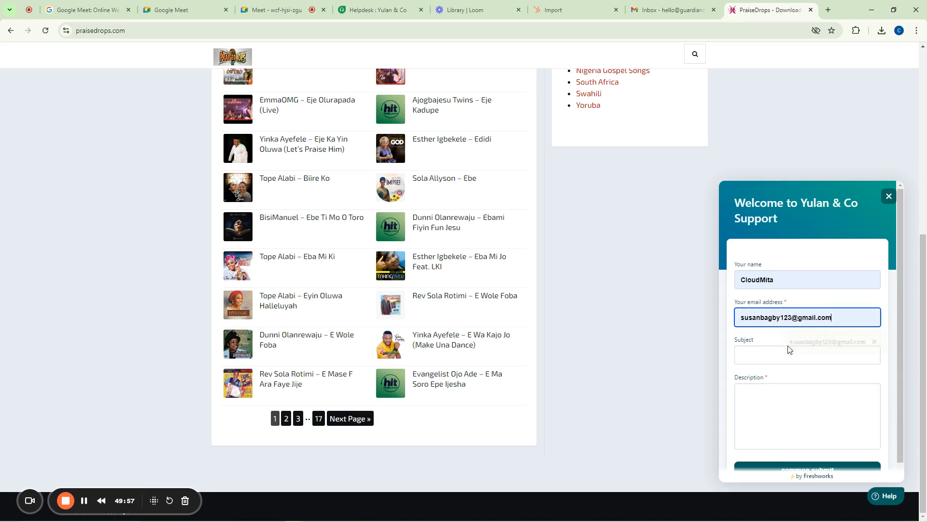